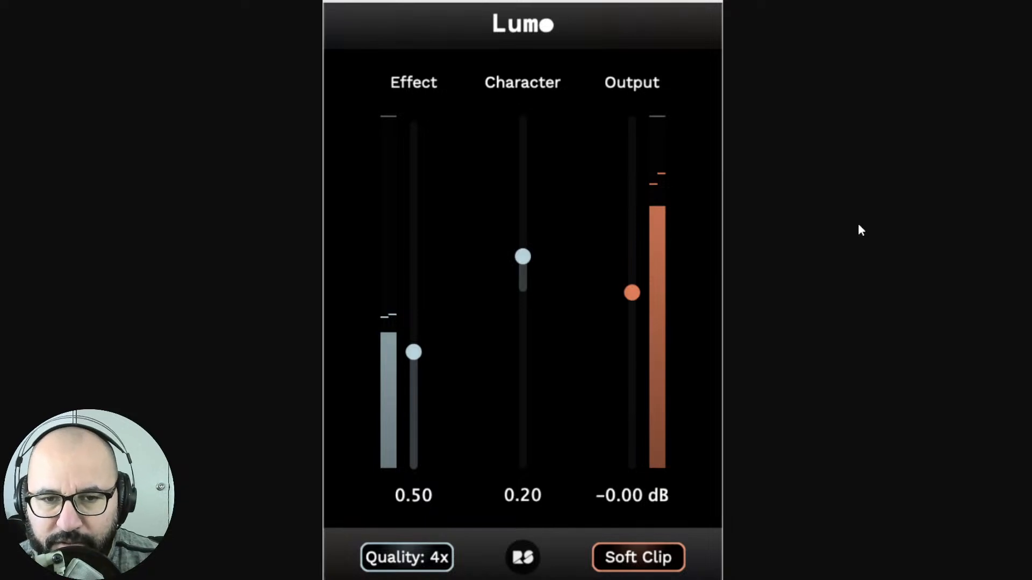
key(ctrl+Tab)
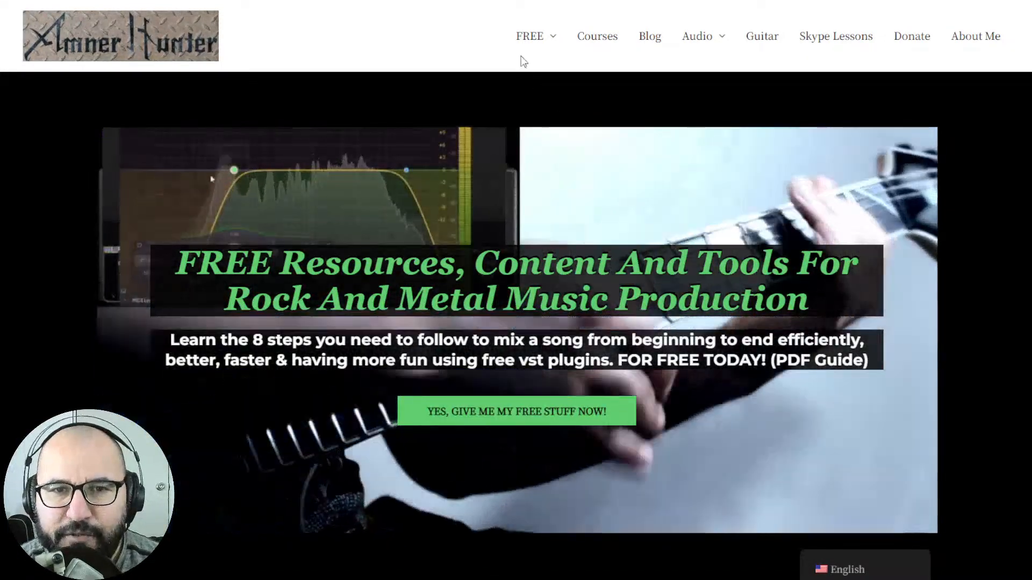
mouse_move(527, 45)
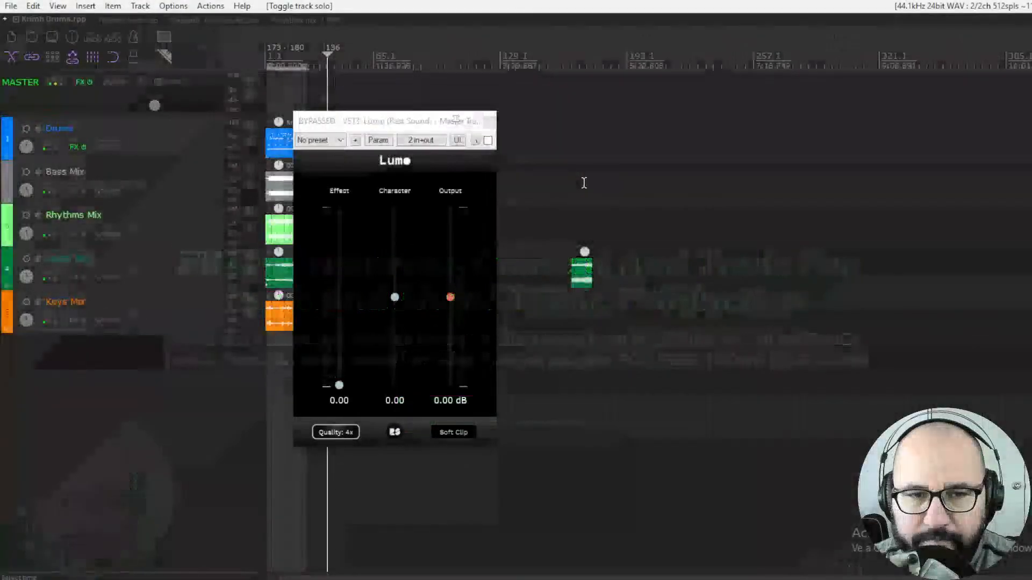
click(381, 125)
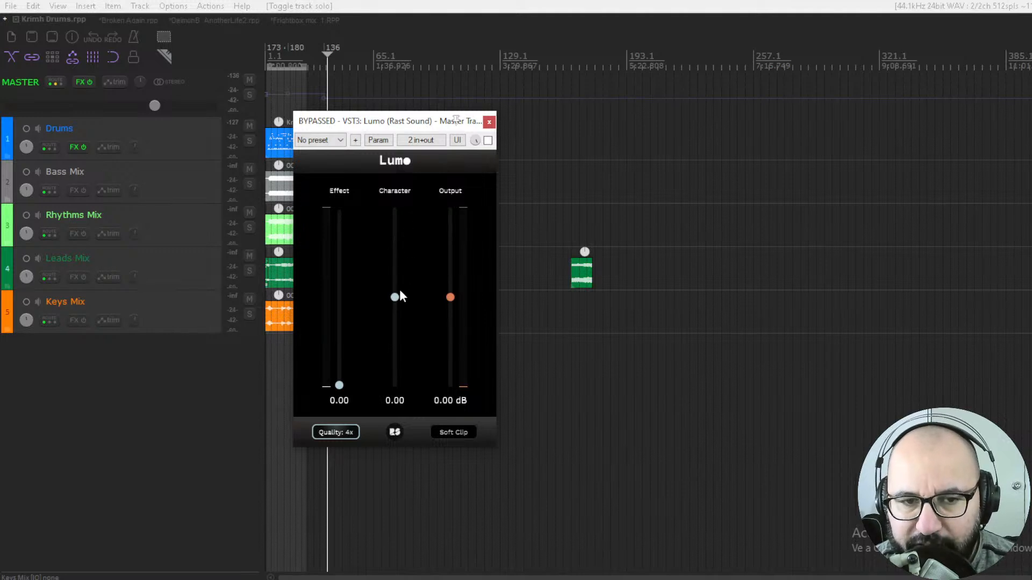
- Try the Effect slider at several amounts, then return it to 0.00
drag(395, 298, 394, 218)
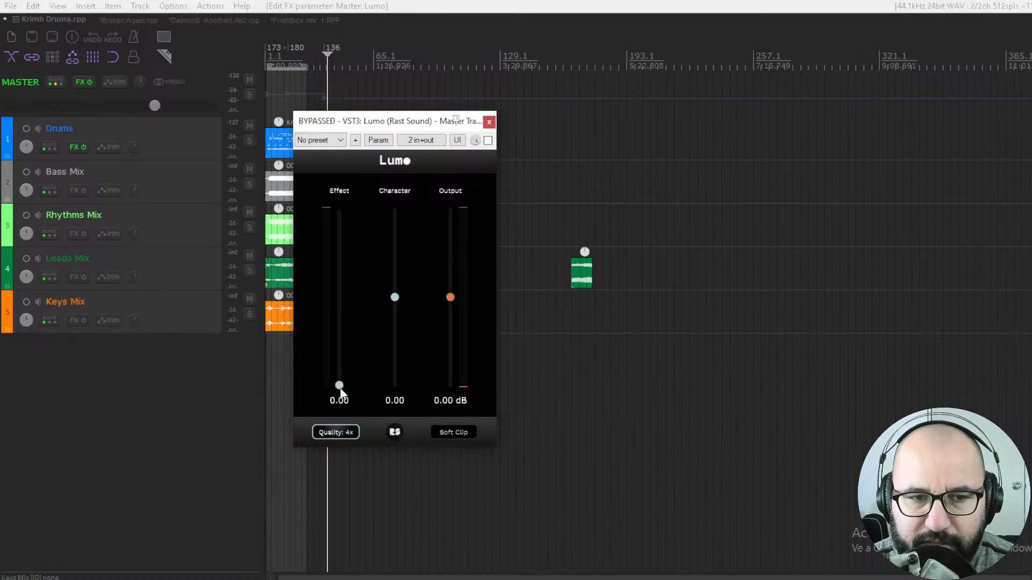
drag(342, 379, 335, 340)
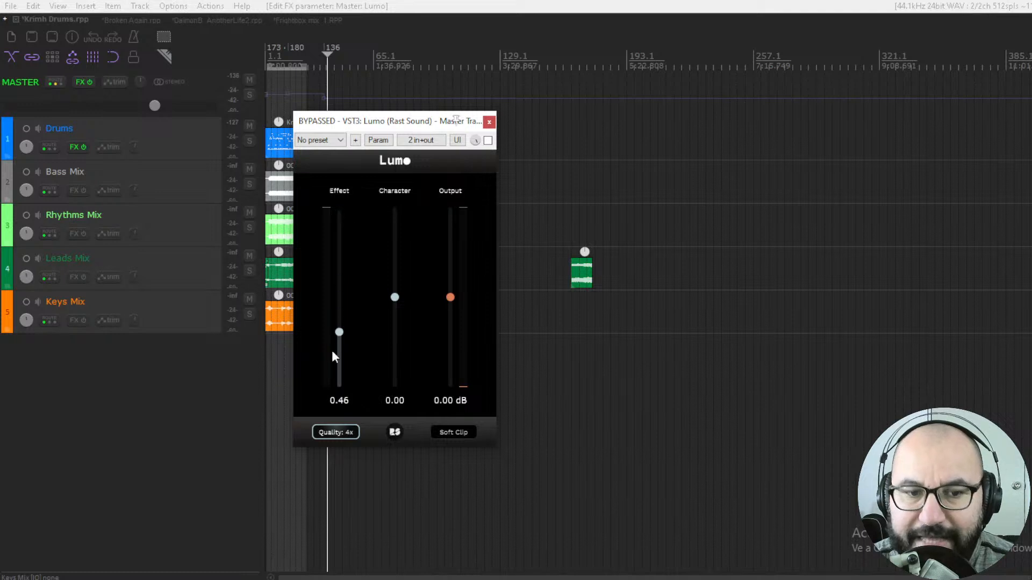
drag(339, 390, 338, 280)
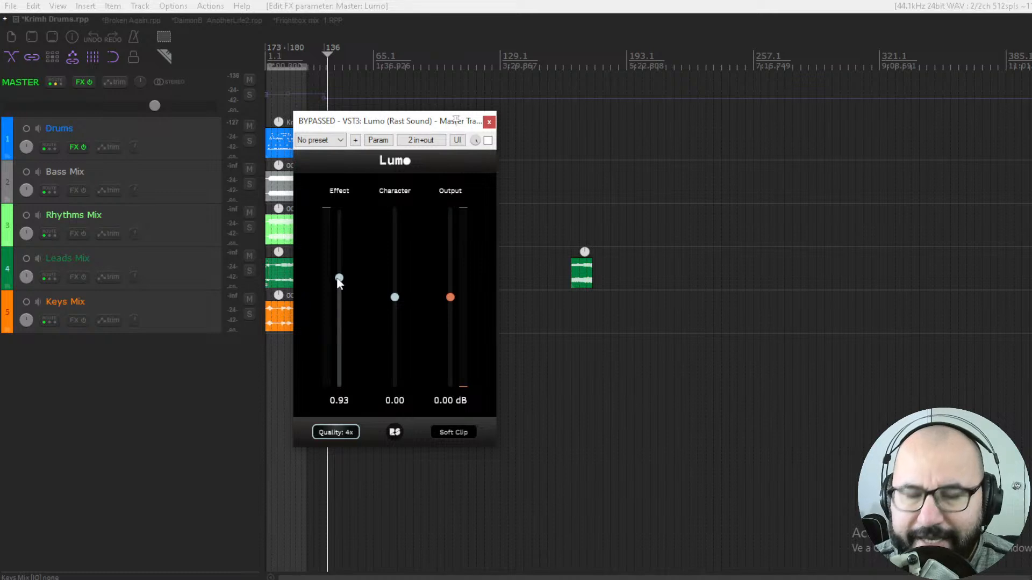
drag(339, 282, 340, 316)
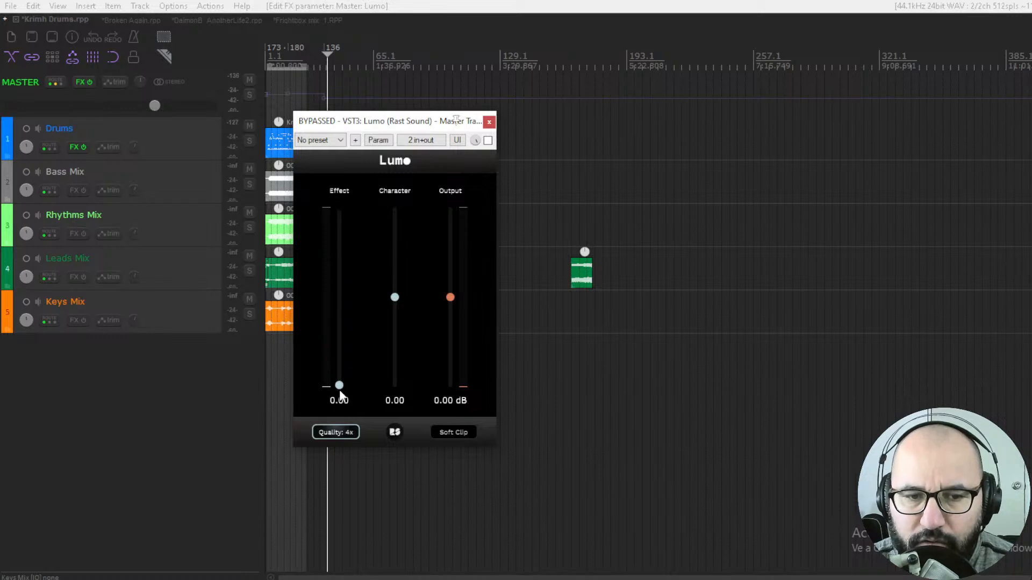
drag(338, 382, 342, 281)
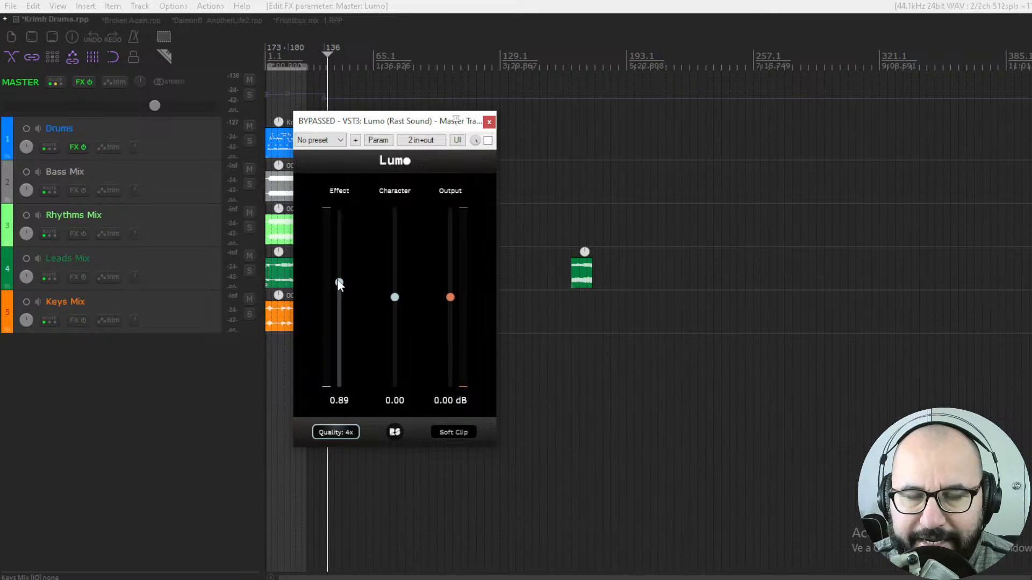
drag(339, 284, 337, 282)
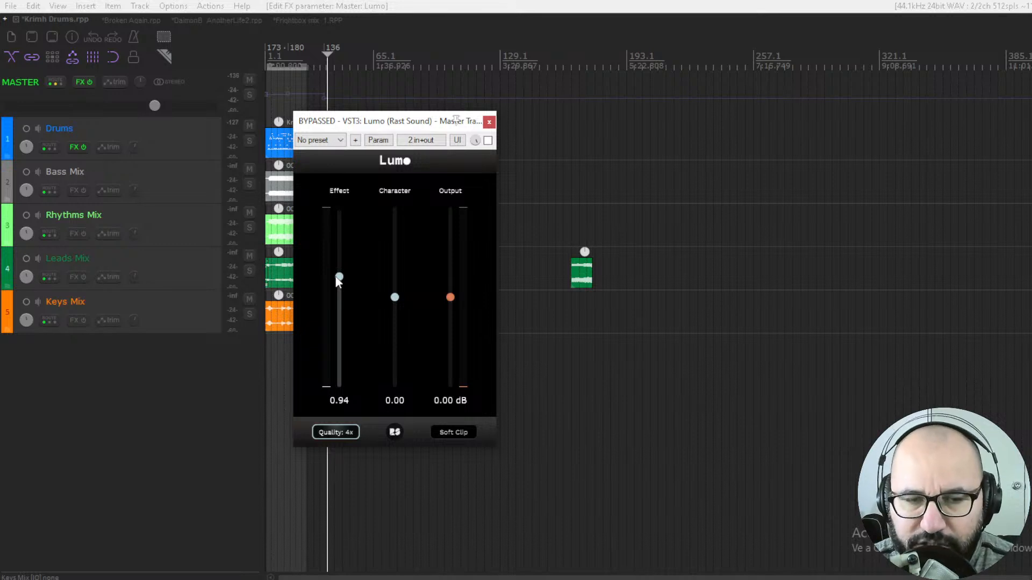
drag(337, 277, 340, 282)
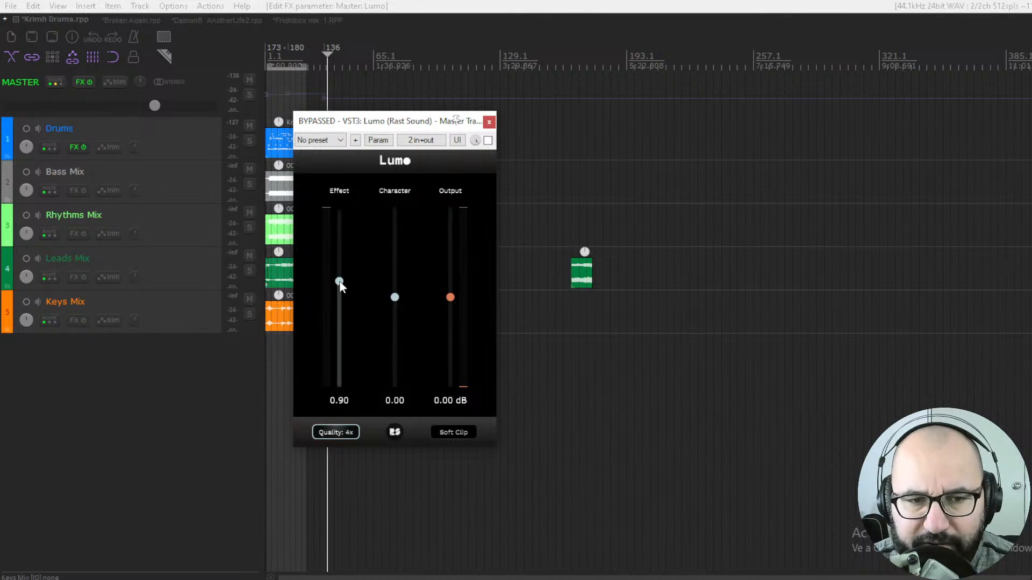
drag(340, 281, 326, 399)
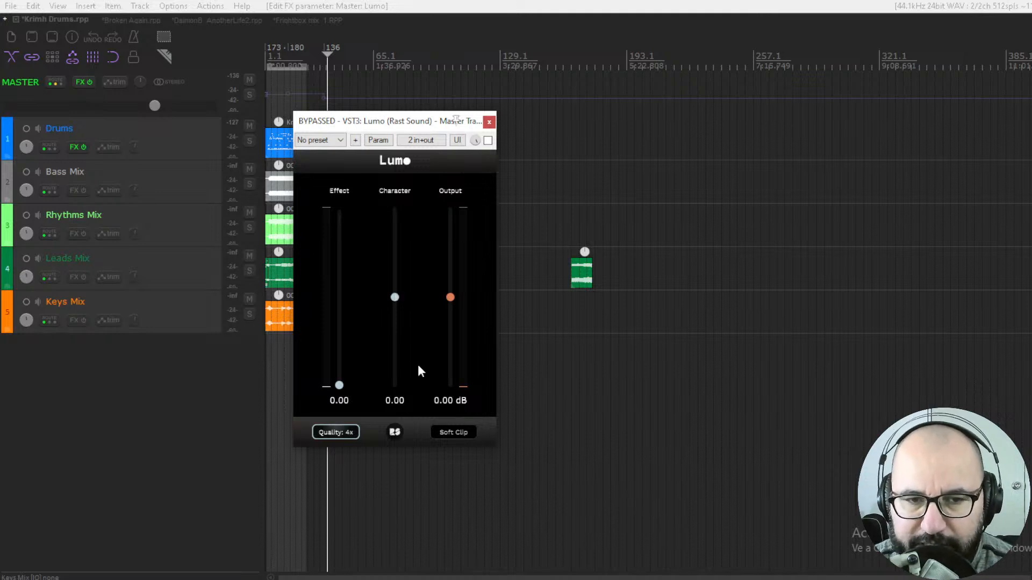
- Try lowering the Output level, then reset it to 0.00 dB
drag(452, 297, 450, 307)
double_click(452, 301)
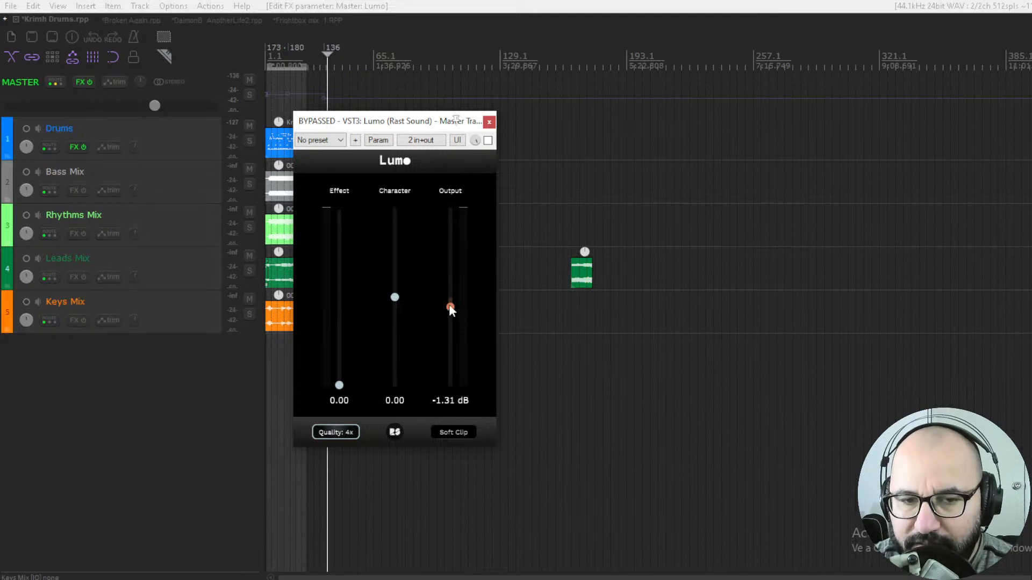
double_click(453, 306)
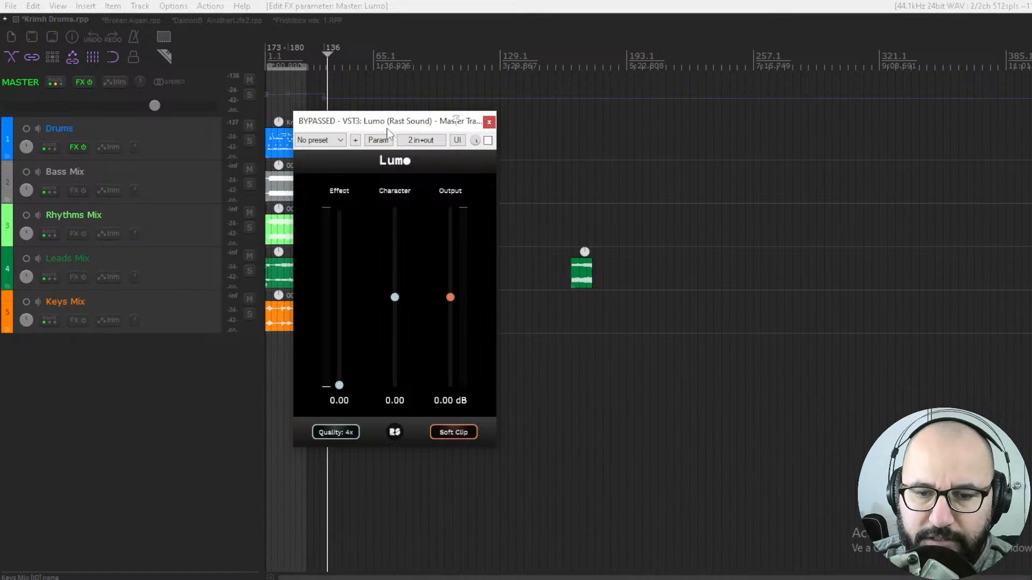
- Start playback and enable the Lumo plugin on the master track, then stop playback
key(space)
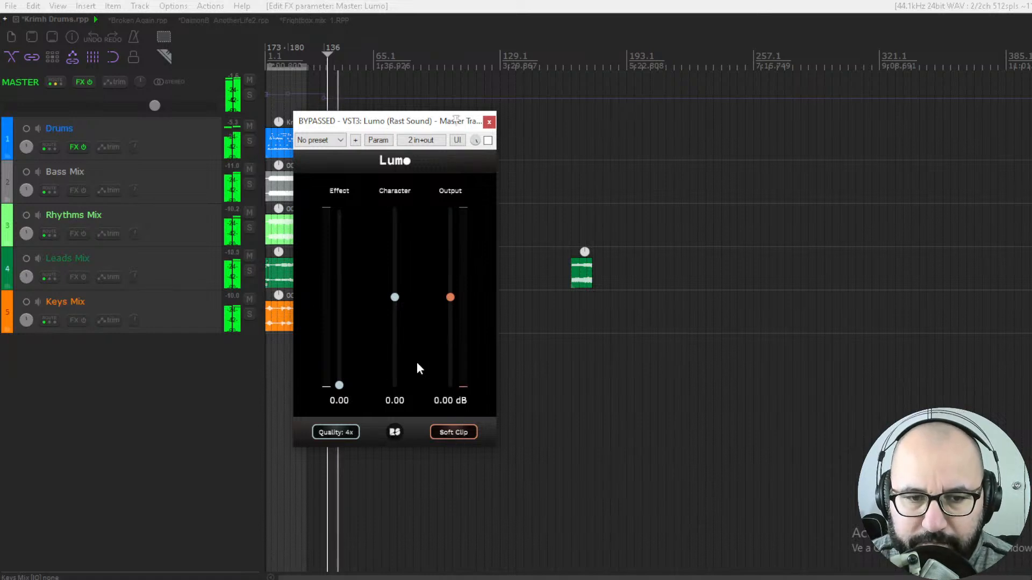
click(487, 140)
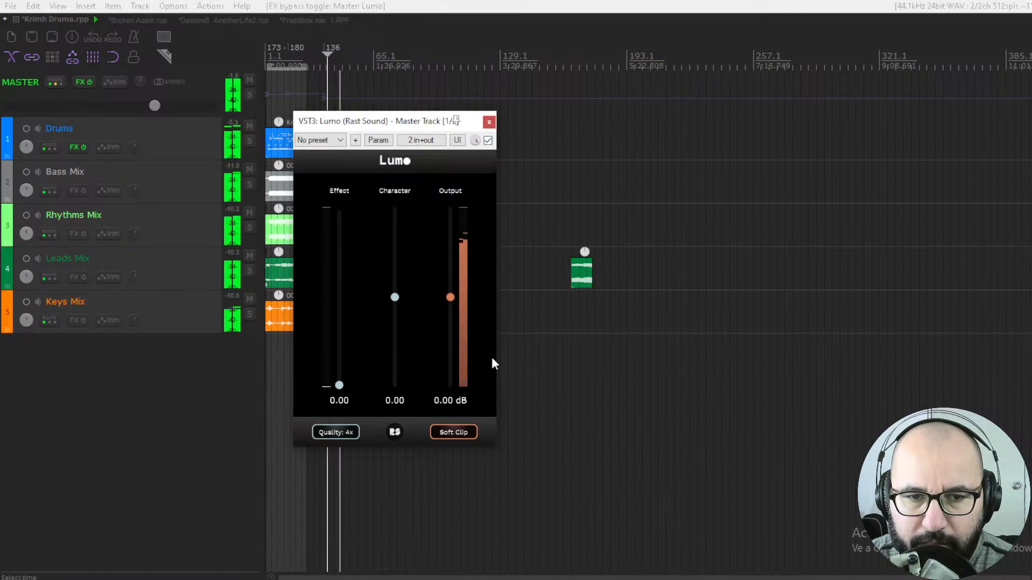
key(space)
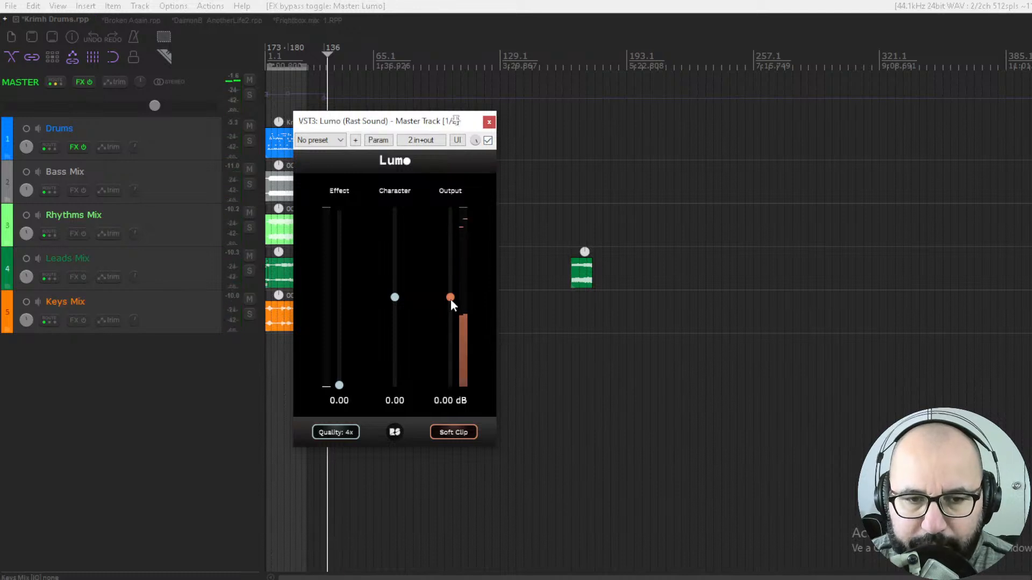
- Lower Lumo's Output to -0.56 dB and start playback
drag(450, 299, 454, 302)
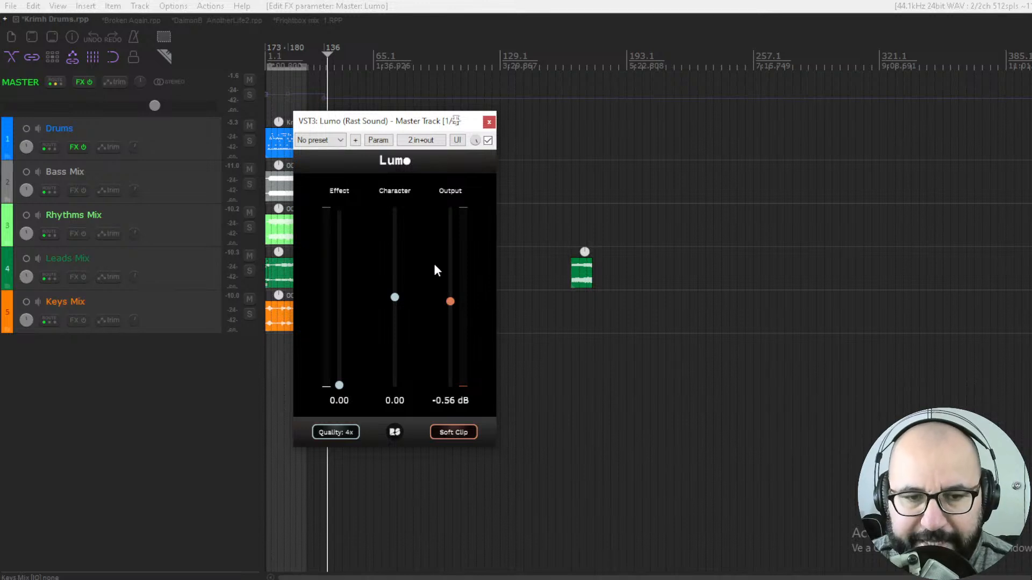
key(space)
- Audition Effect at 0.51 and 0.41, toggling the plugin bypass to compare processed and dry sound
drag(346, 382, 345, 326)
click(488, 140)
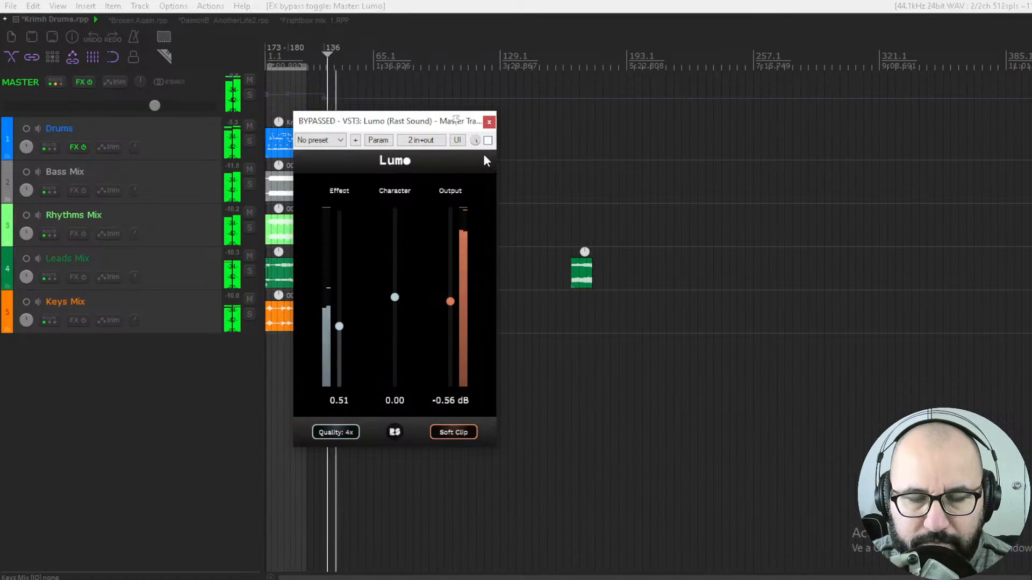
click(488, 140)
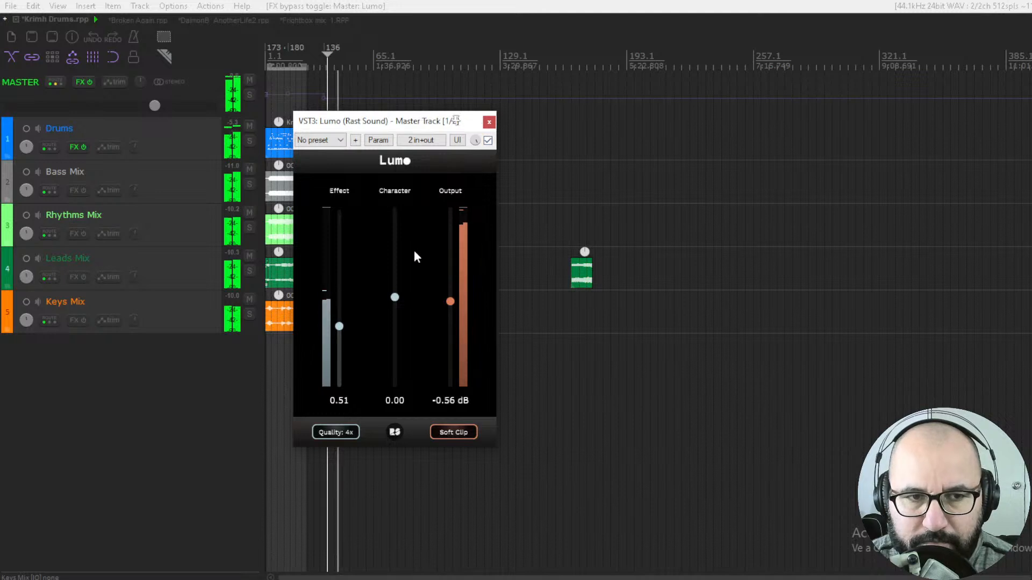
mouse_move(340, 326)
mouse_down()
mouse_move(360, 207)
mouse_move(341, 386)
mouse_move(342, 337)
mouse_up()
key(space)
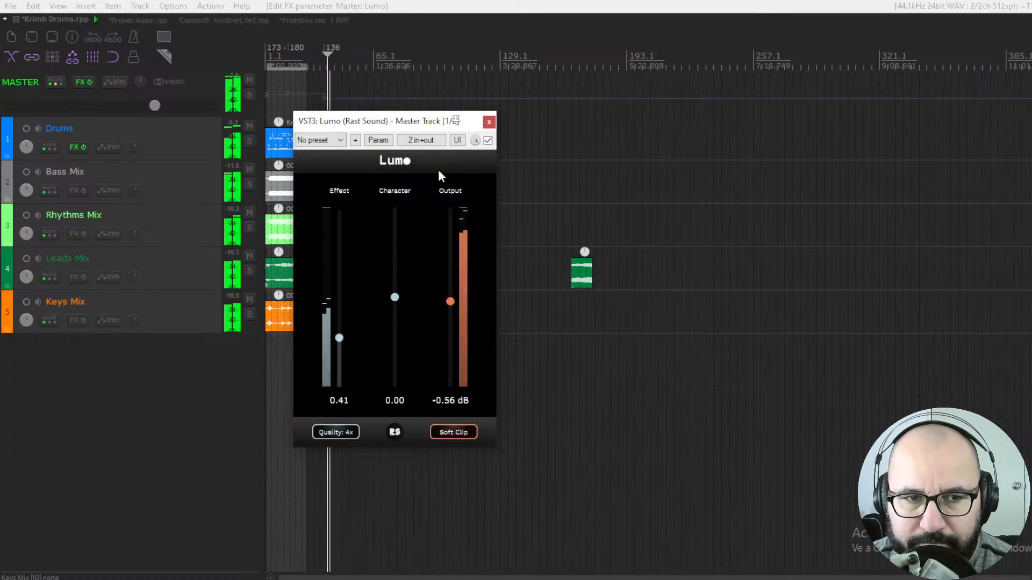
click(487, 140)
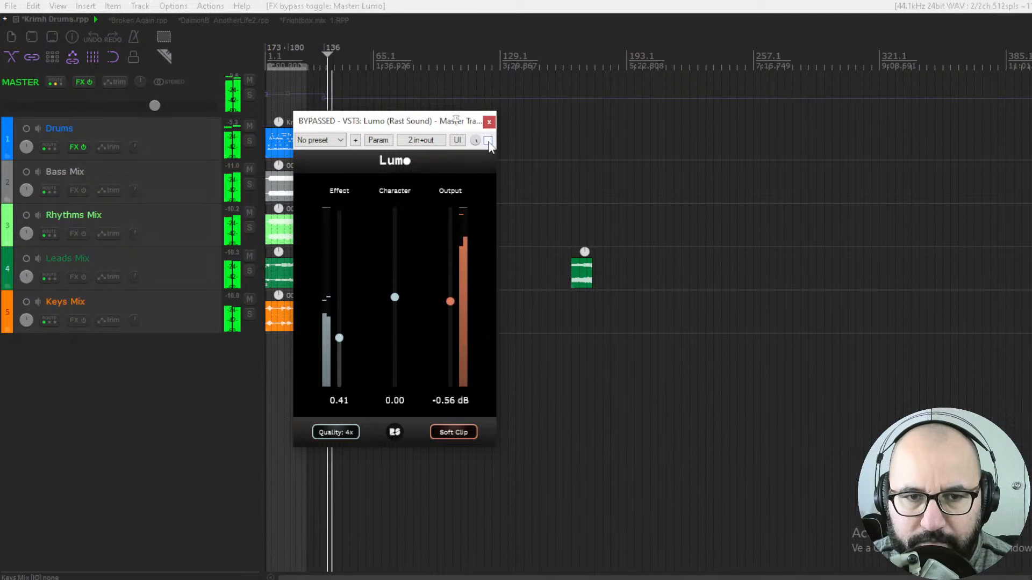
click(487, 140)
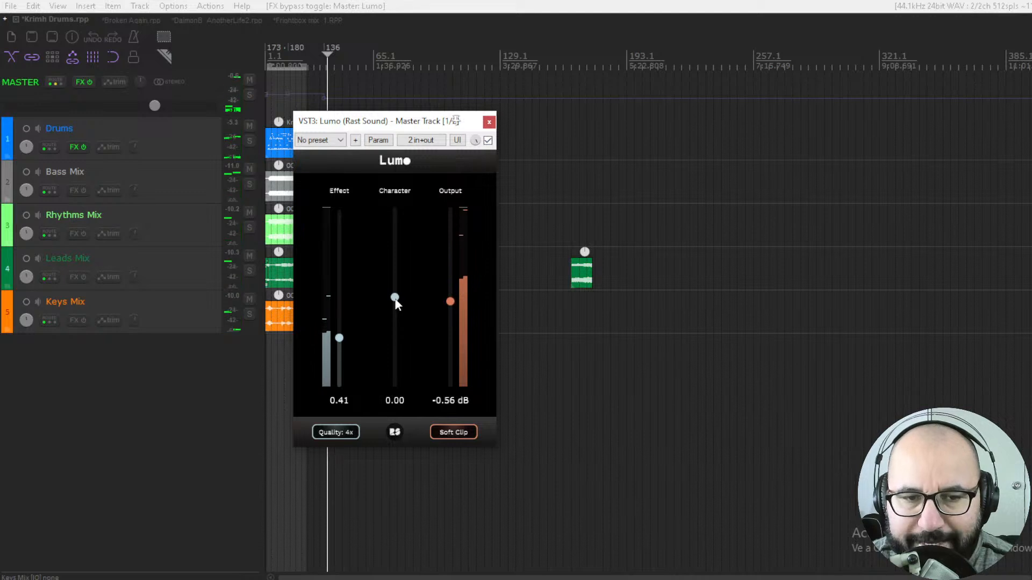
- Raise Character to 0.30, toggling bypass and replaying to compare the sound
drag(397, 298, 399, 275)
click(488, 142)
click(488, 141)
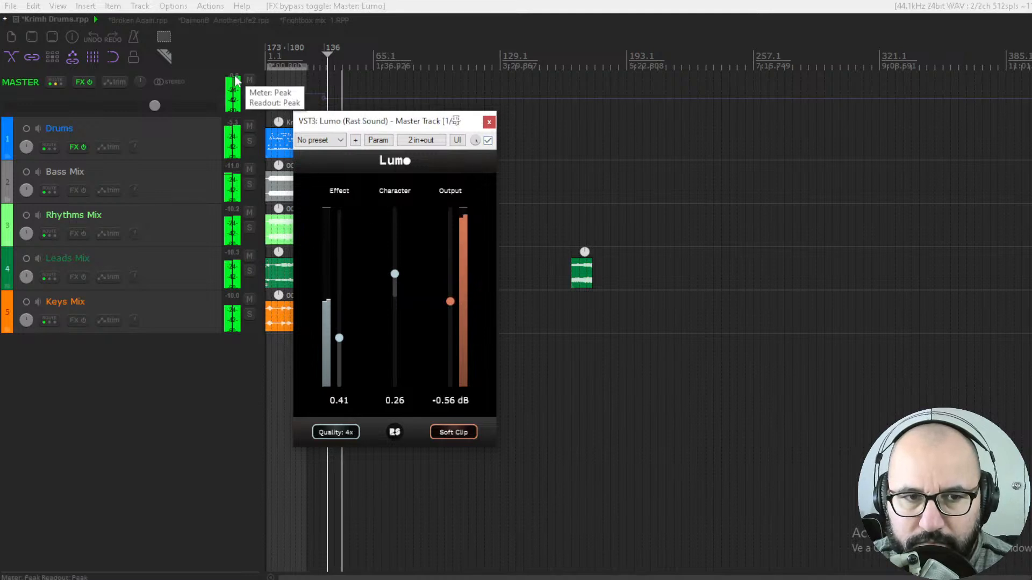
key(space)
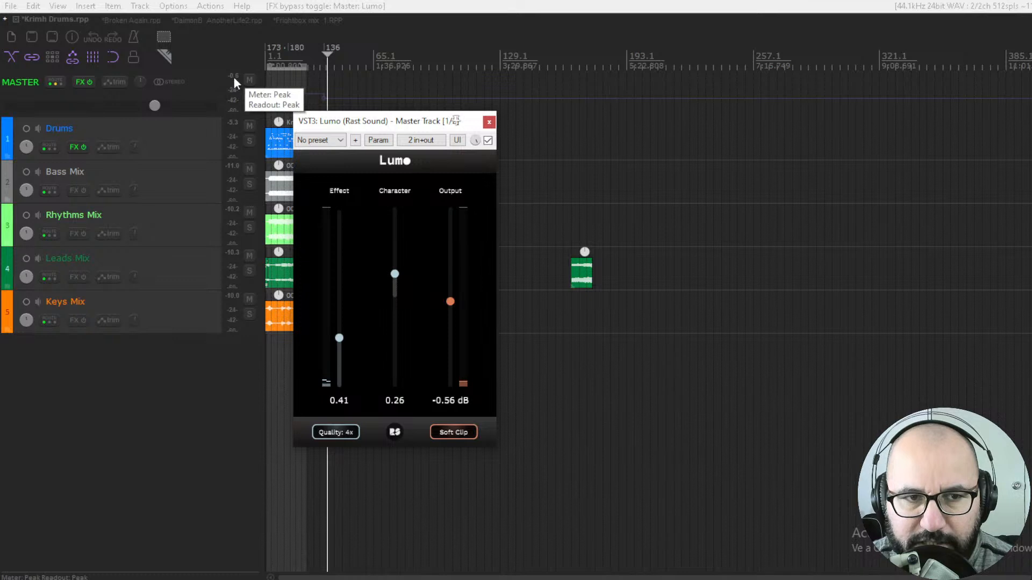
key(space)
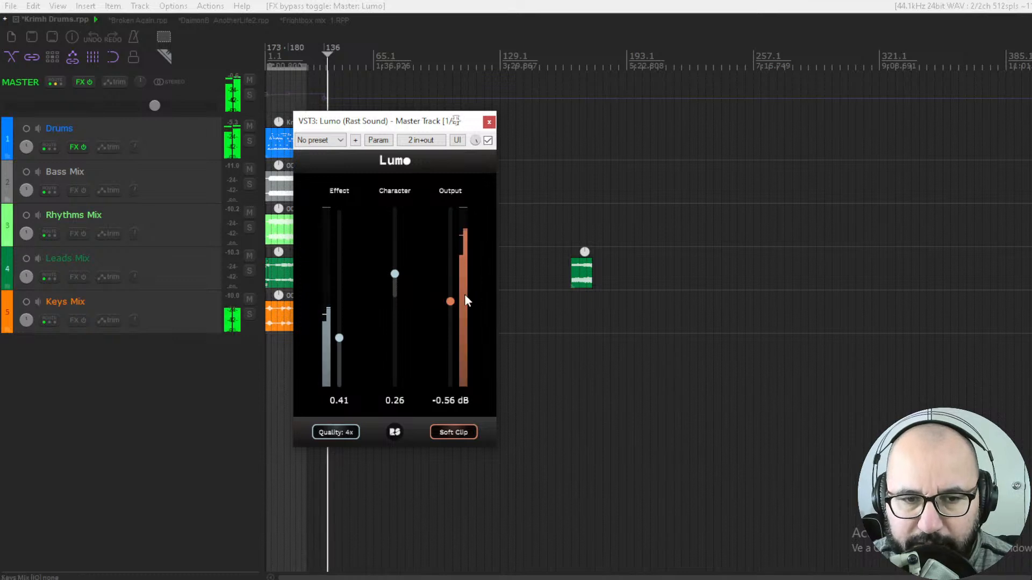
drag(395, 275, 396, 273)
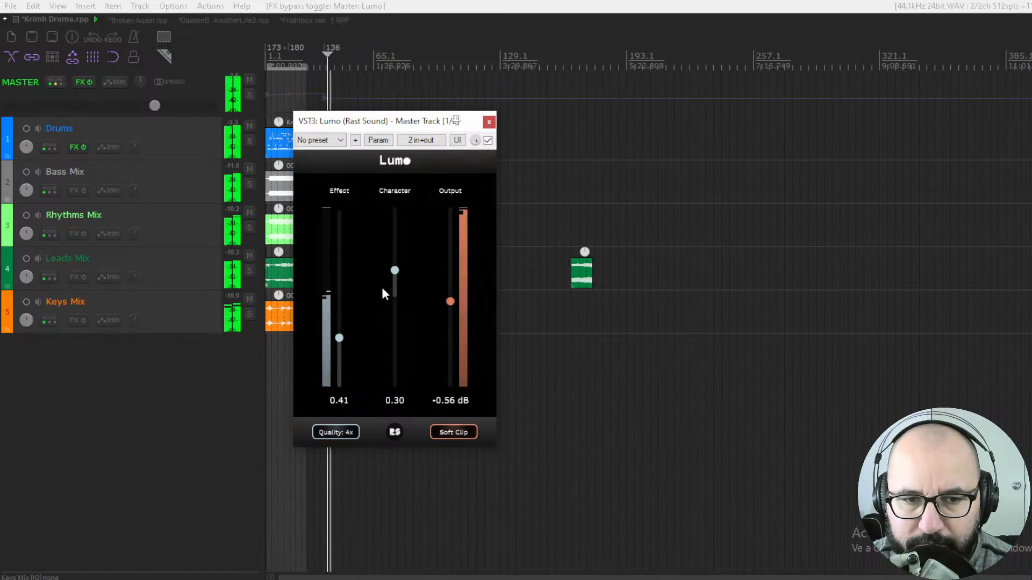
- Set Effect to 0.58 and compare it against the bypassed signal before stopping playback
drag(339, 338, 341, 317)
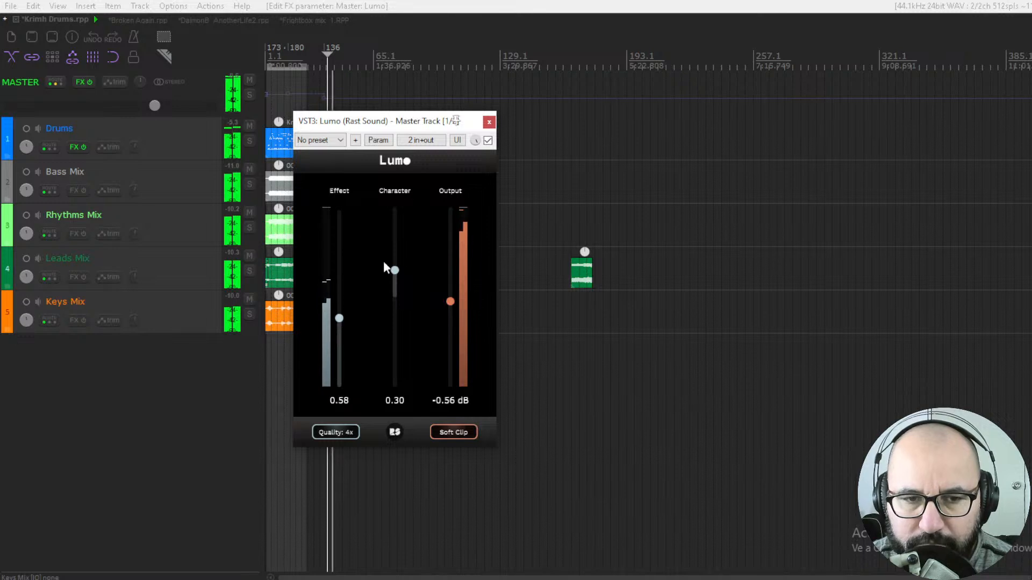
click(487, 140)
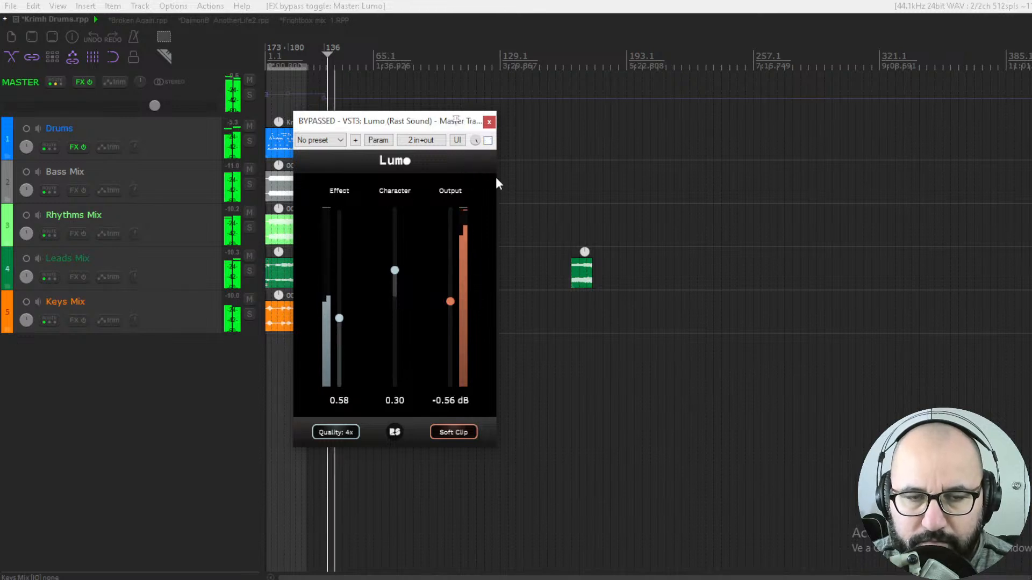
click(487, 140)
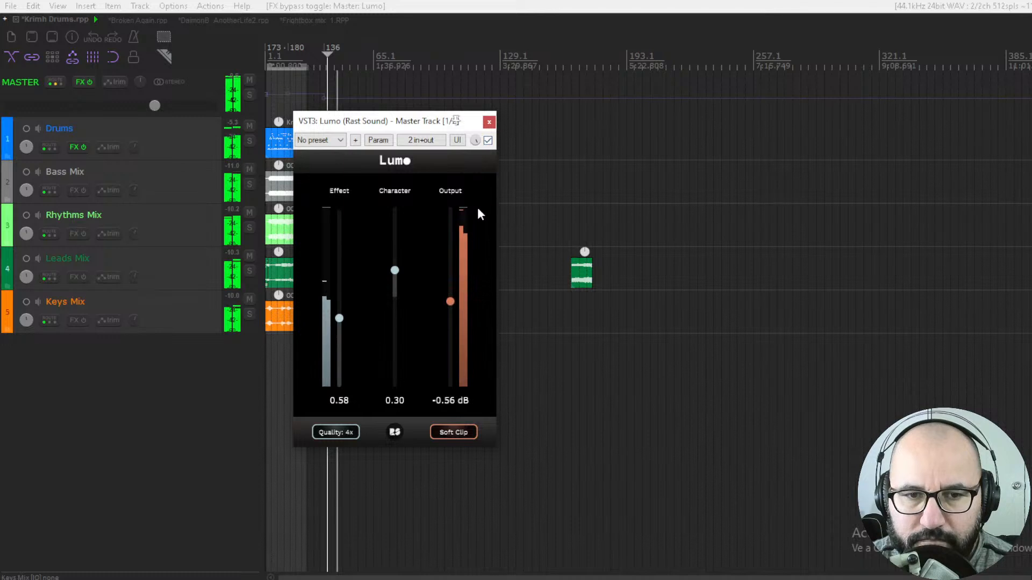
drag(396, 271, 396, 271)
key(space)
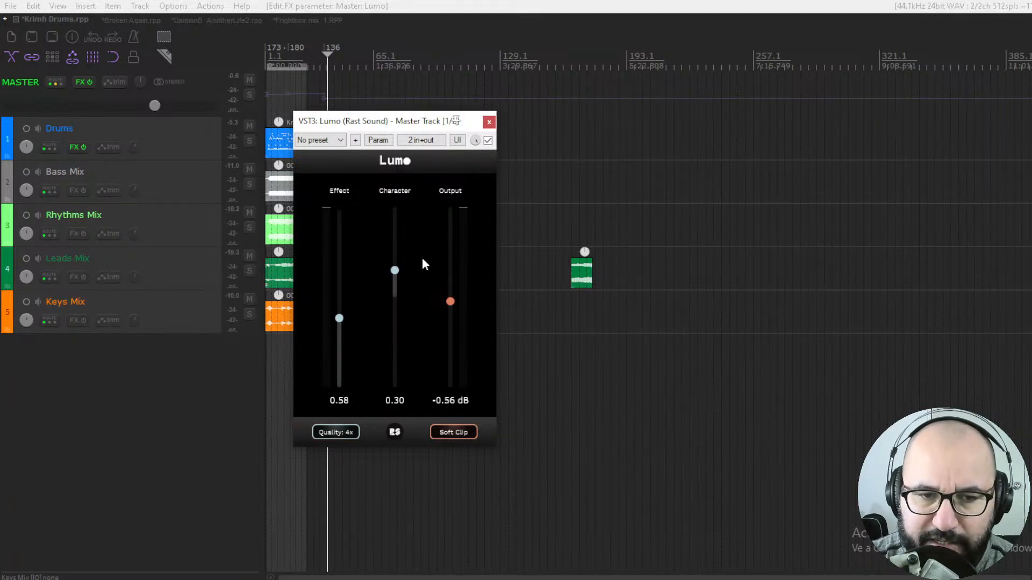
- Replay the mix while toggling the plugin bypass to compare processed and dry sound
key(space)
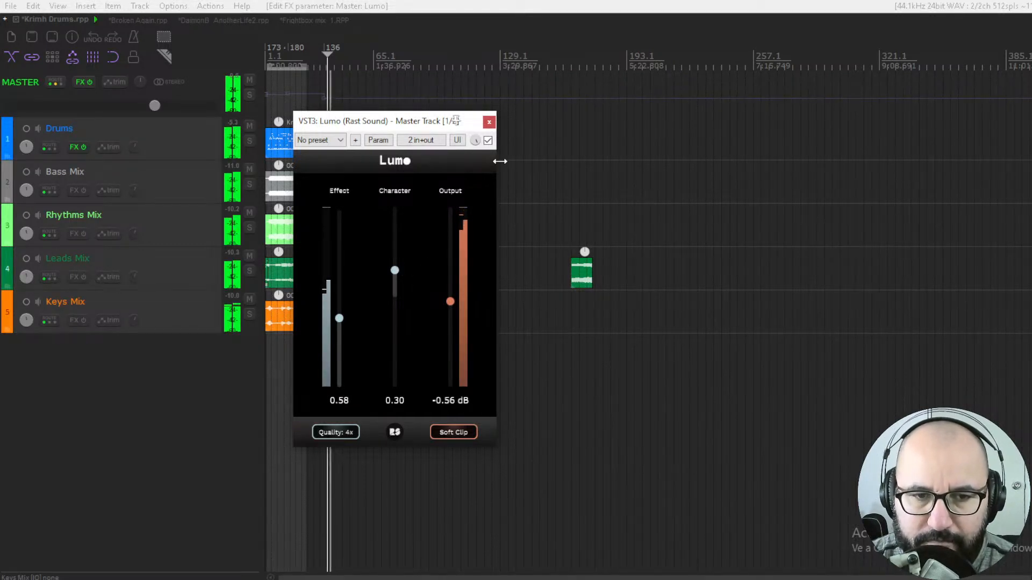
click(488, 141)
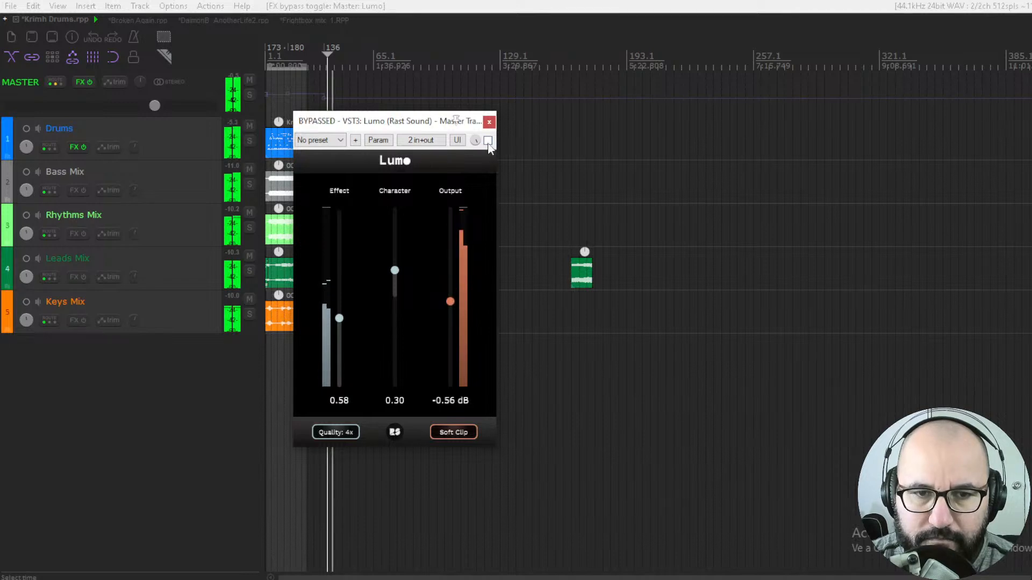
click(488, 141)
- Lower Lumo's Output to -3.84 dB while listening to playback
key(space)
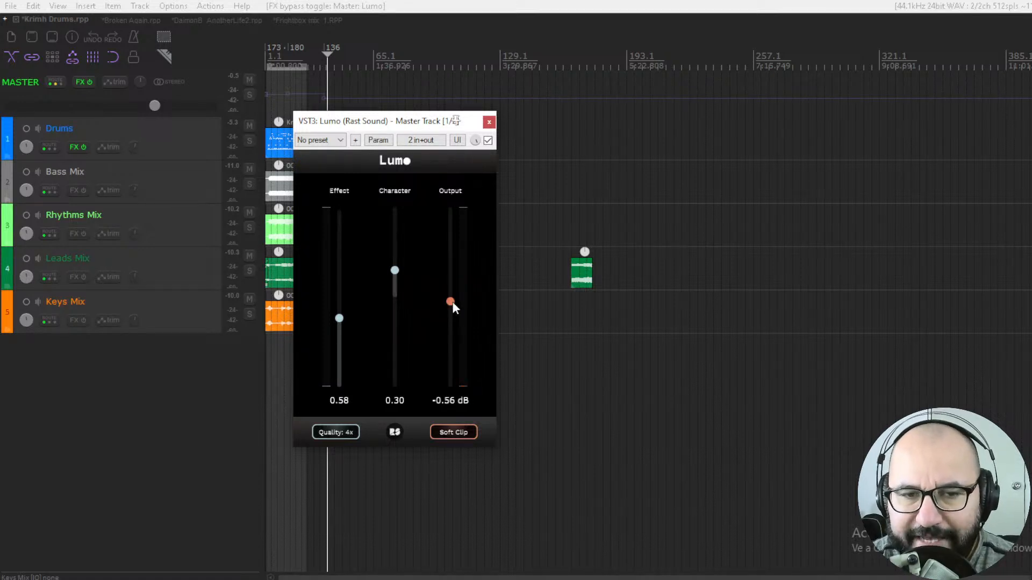
key(space)
drag(454, 303, 455, 326)
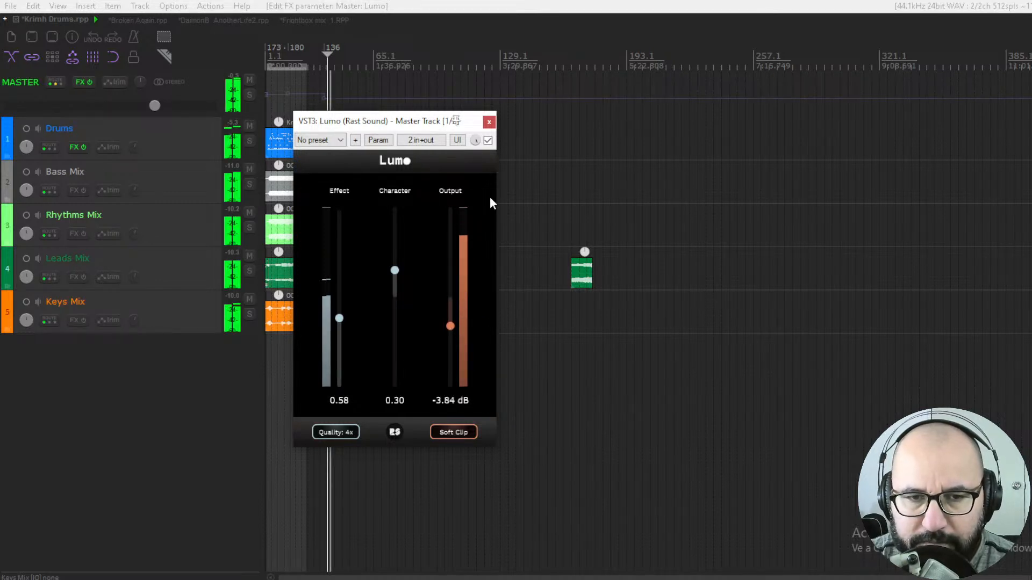
key(space)
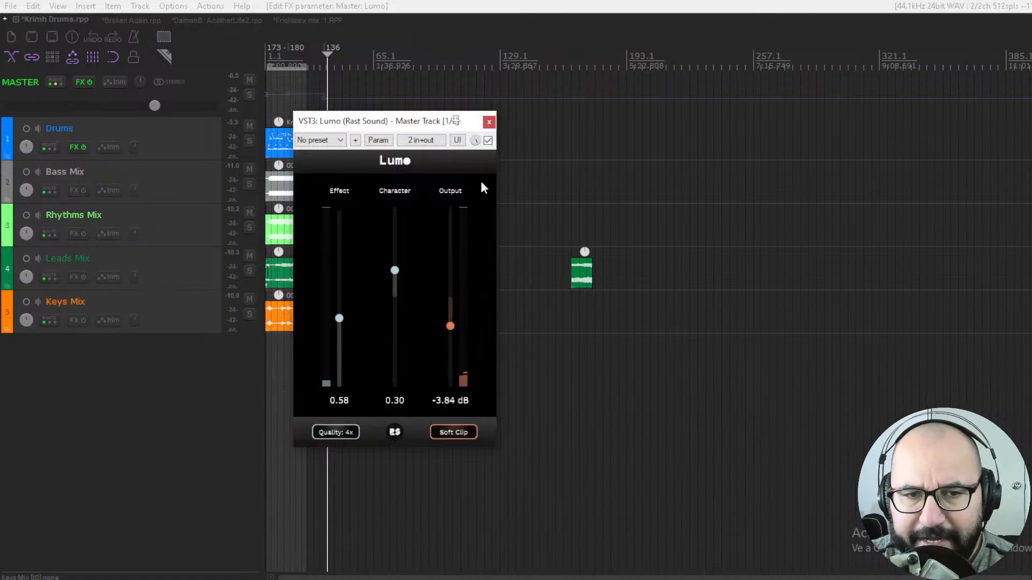
- Replay the mix, toggle the plugin bypass to compare, and lower Output to -4.03 dB
key(space)
click(488, 142)
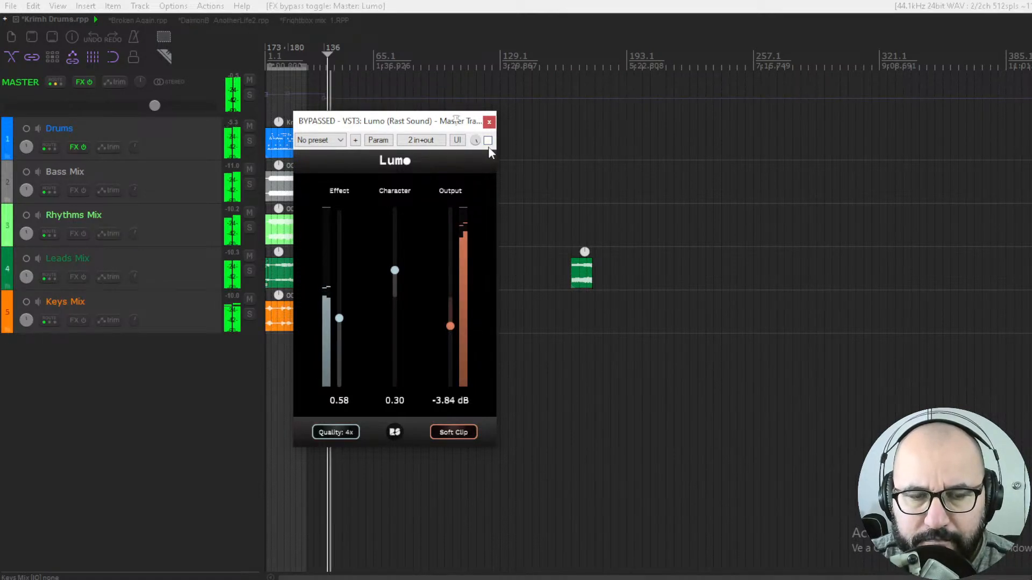
click(488, 141)
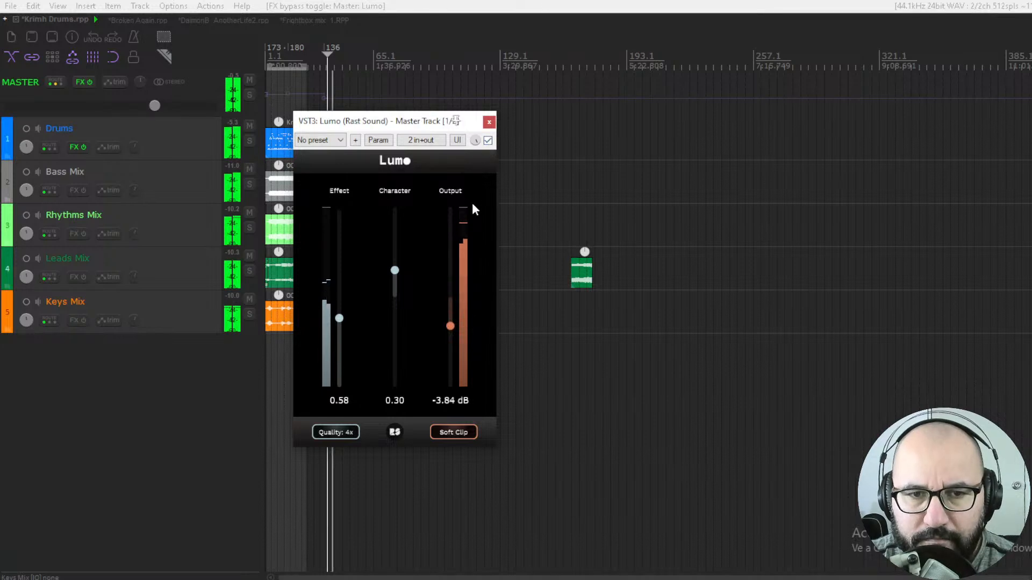
click(454, 327)
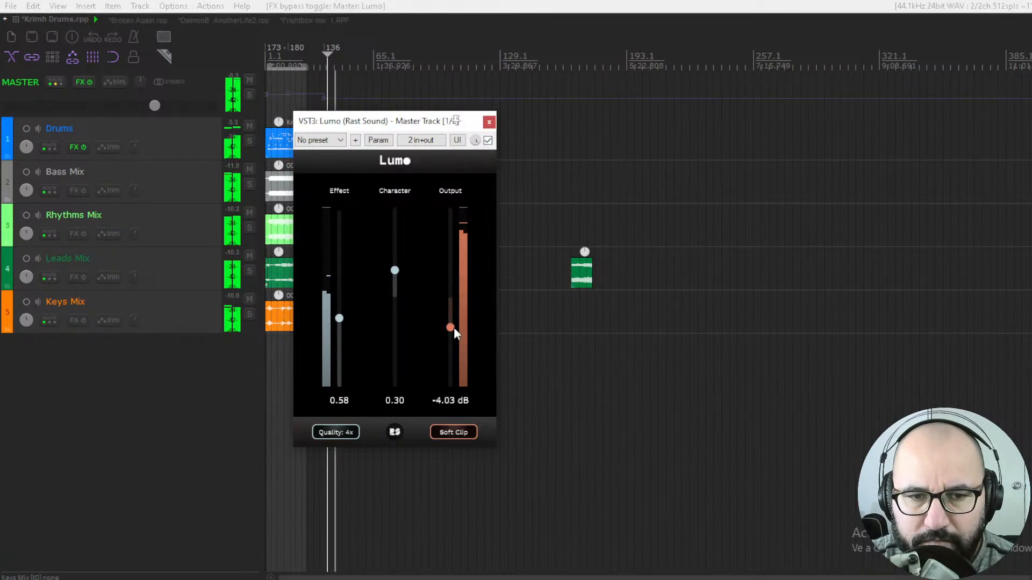
- Toggle the plugin bypass repeatedly while replaying to compare processed and dry sound, then stop playback
click(488, 141)
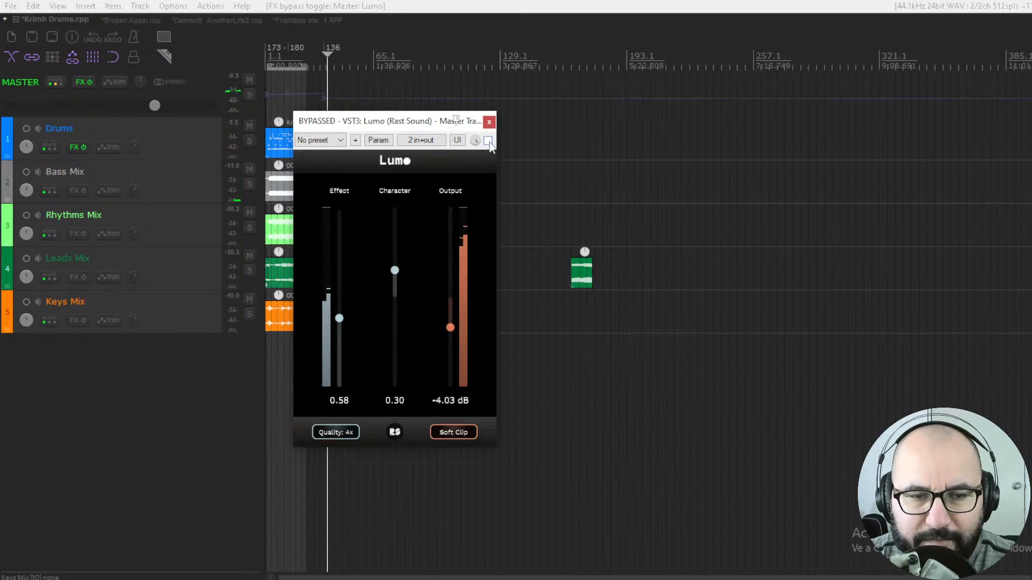
key(space)
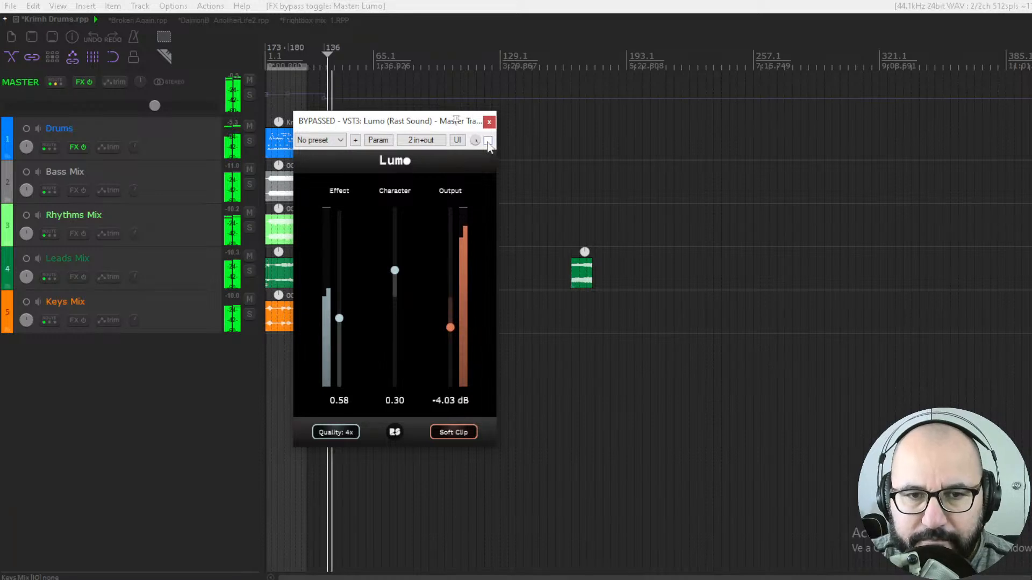
click(487, 141)
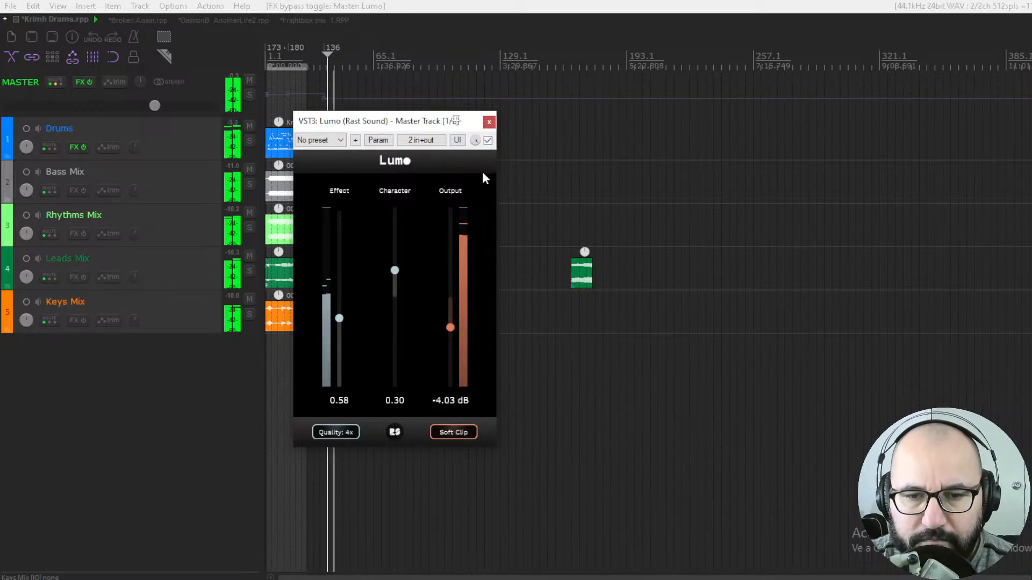
click(488, 141)
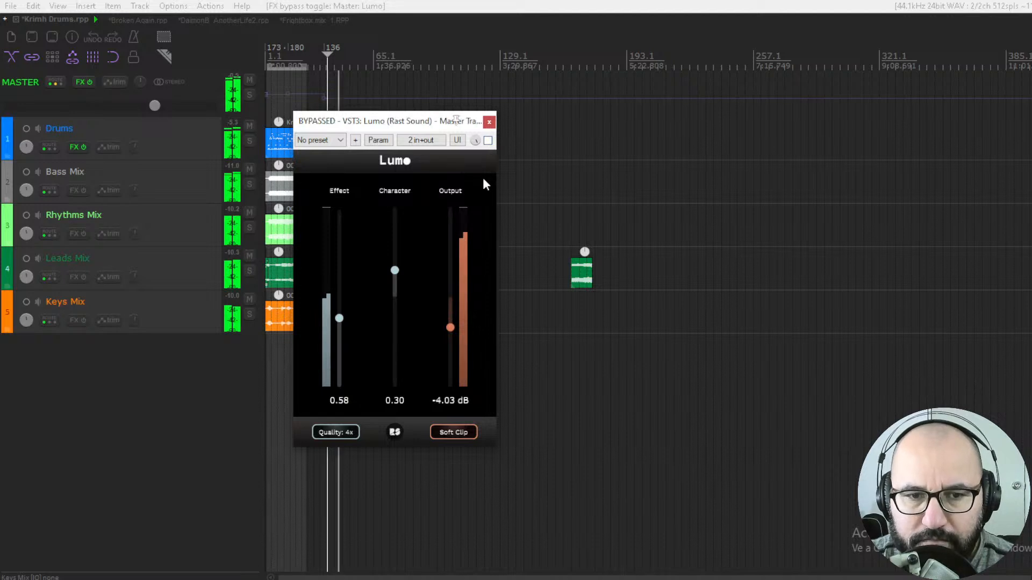
click(488, 141)
key(space)
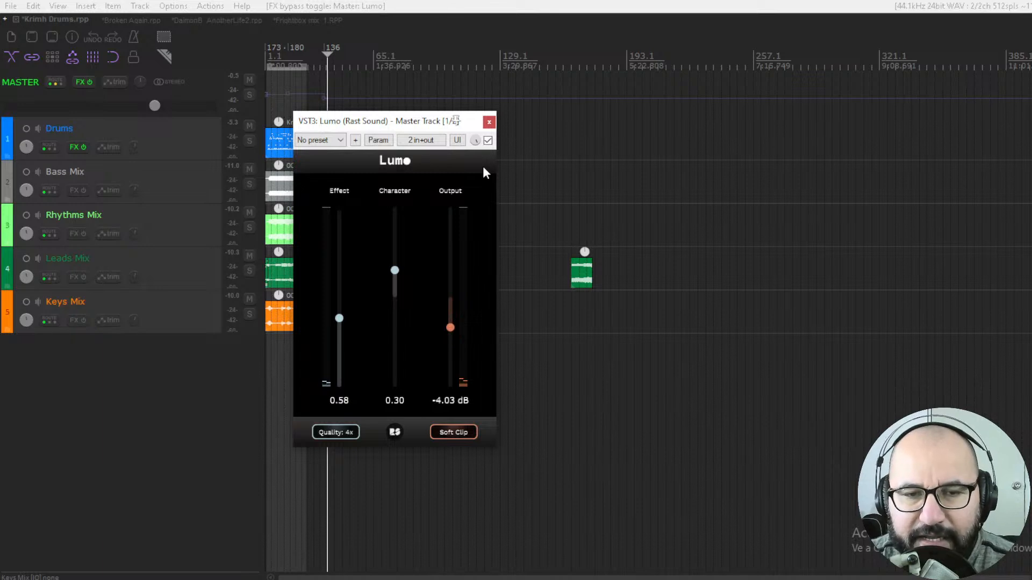
- Replay the mix and switch the bypass on and off several times to compare, then stop playback
key(space)
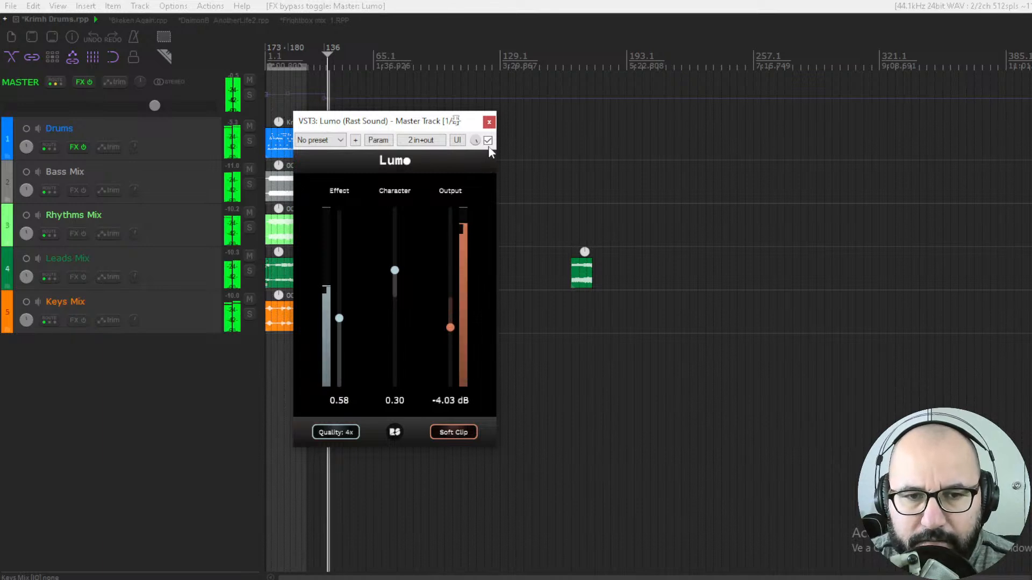
click(487, 140)
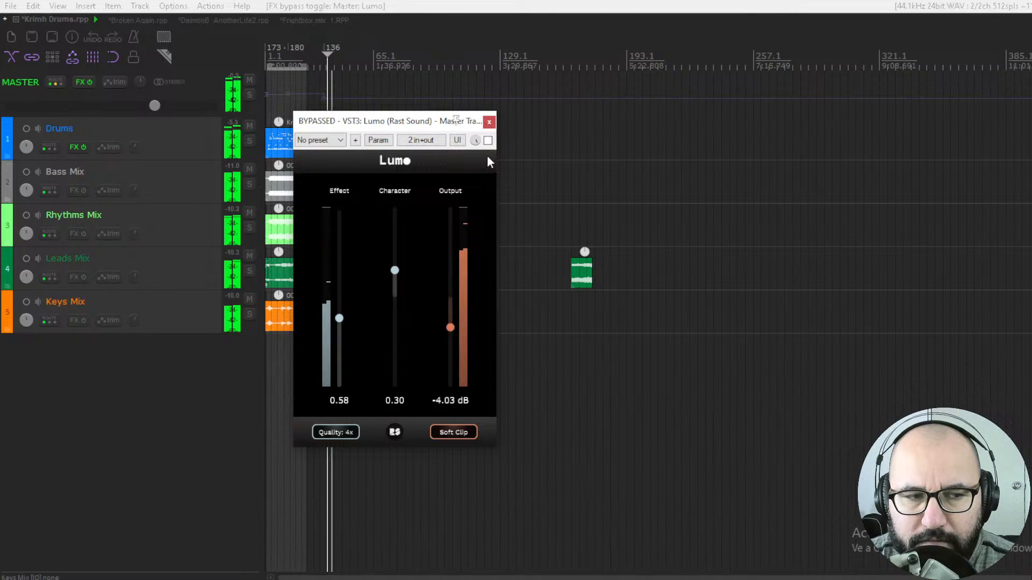
click(488, 141)
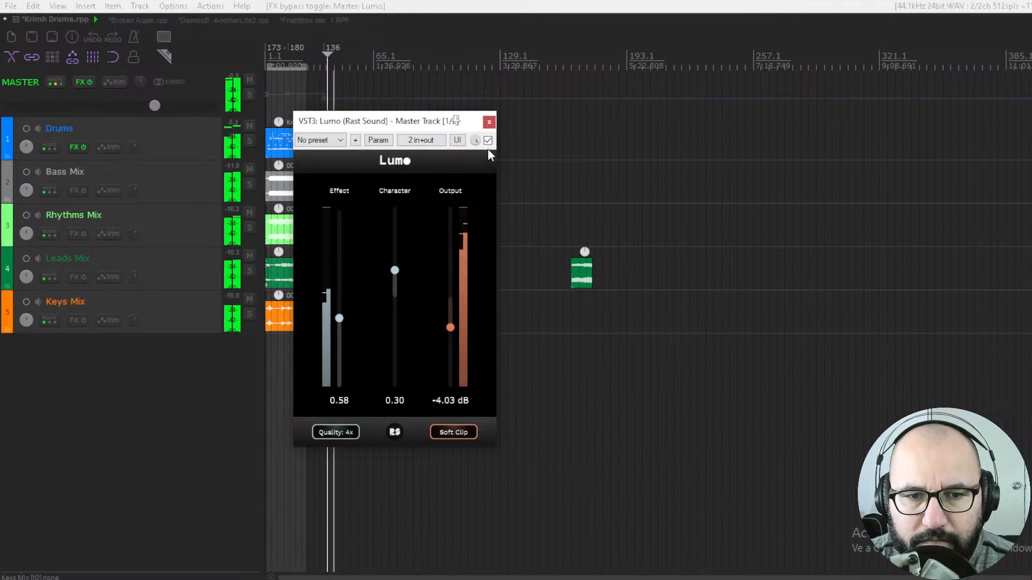
click(488, 141)
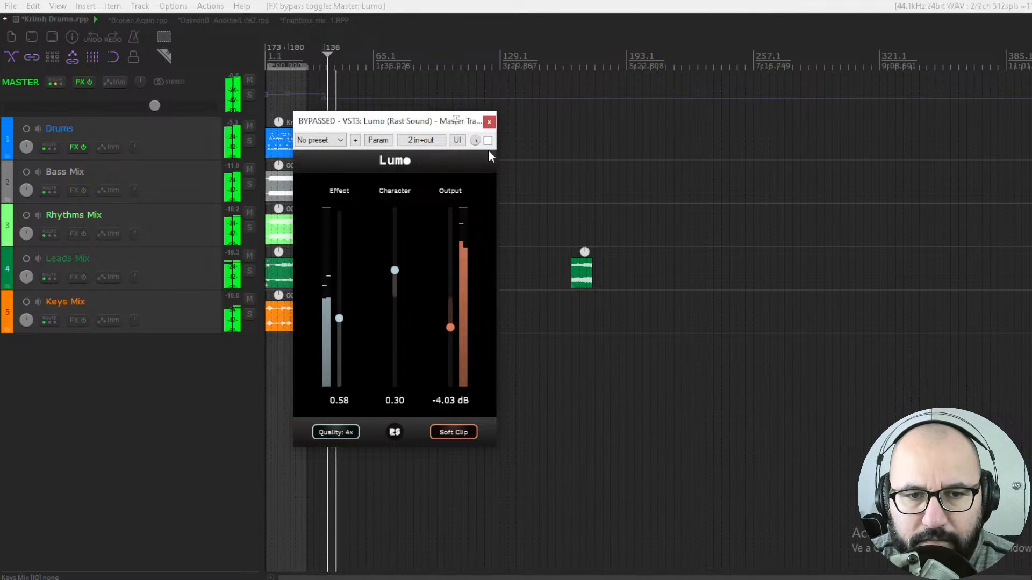
click(488, 142)
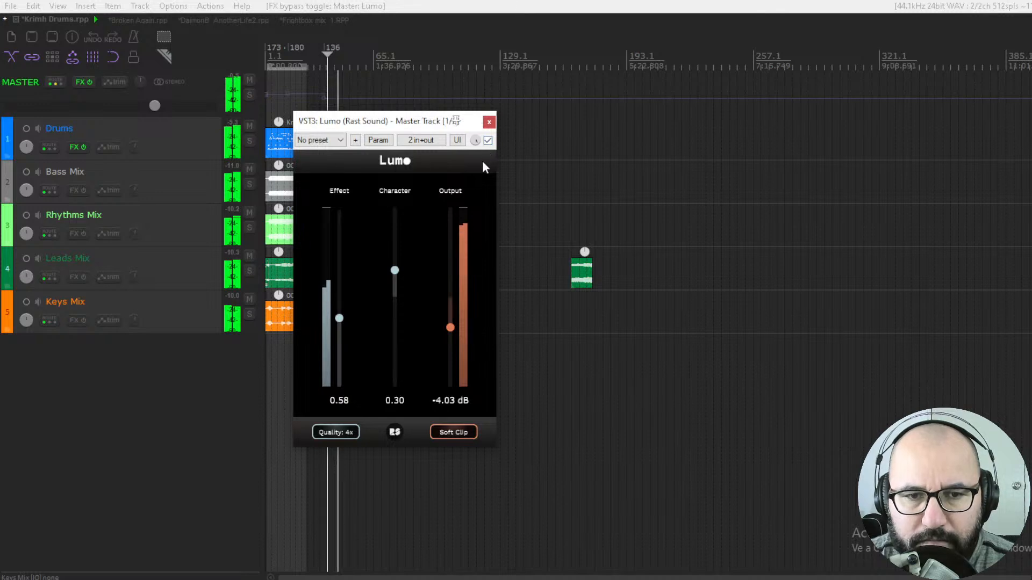
click(488, 141)
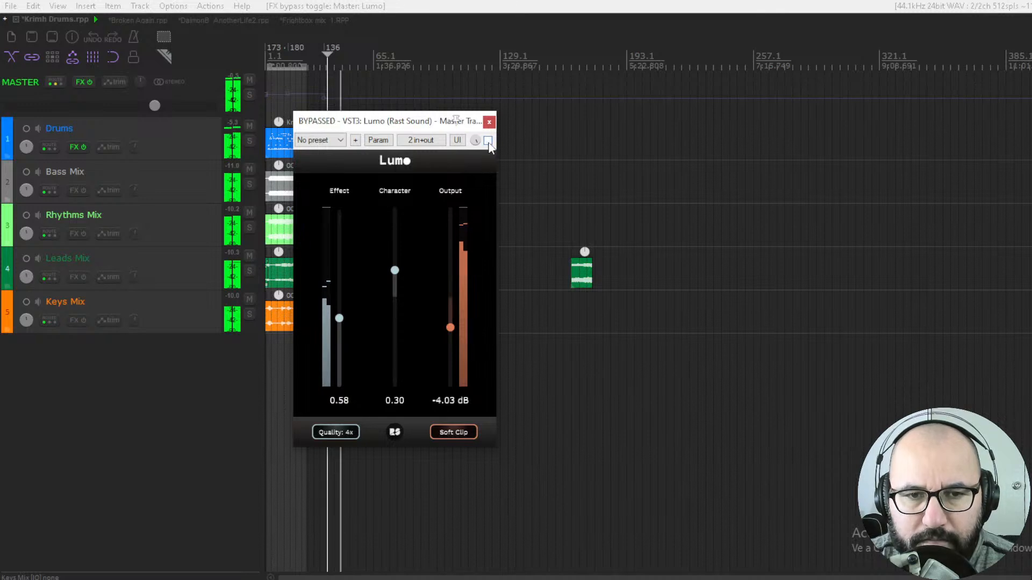
click(488, 141)
key(space)
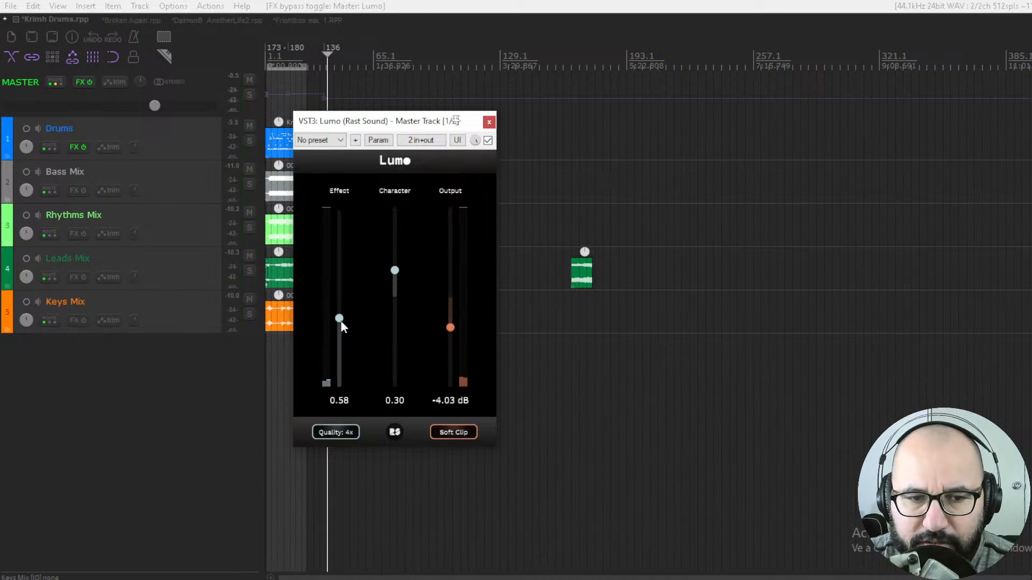
- Set Lumo's Effect to 0.88, Character to 0.59 and Output to -6.00 dB, then start playback
key(space)
drag(340, 314, 341, 282)
drag(398, 268, 394, 246)
drag(450, 328, 450, 341)
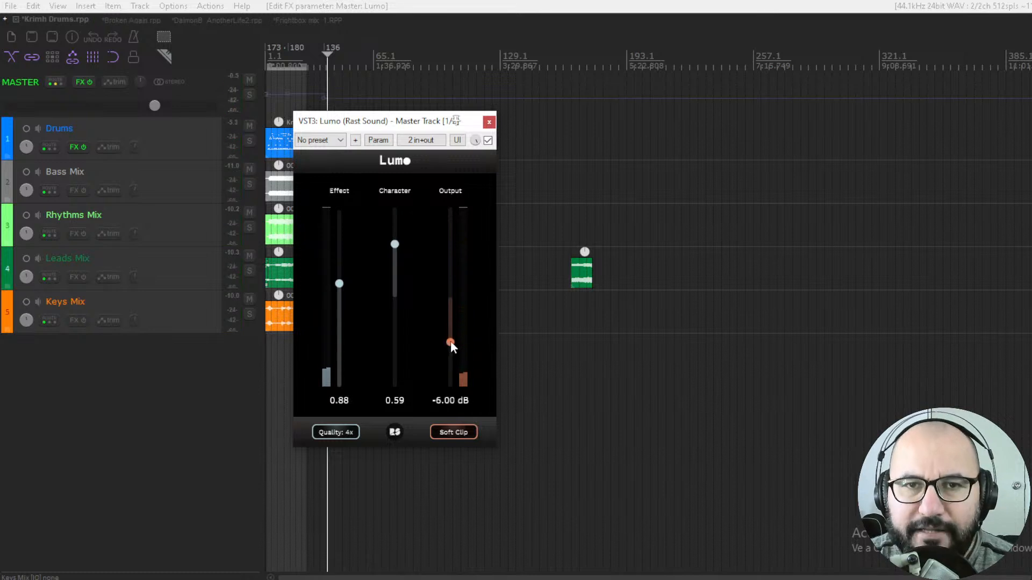
key(space)
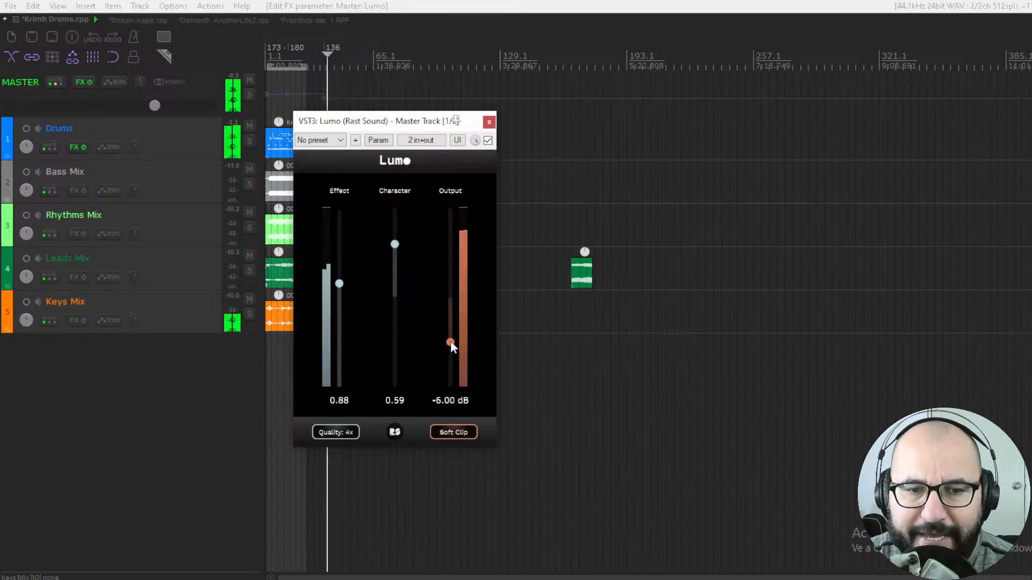
- Lower Output to -6.19 dB while toggling the bypass to compare against the dry signal
click(488, 141)
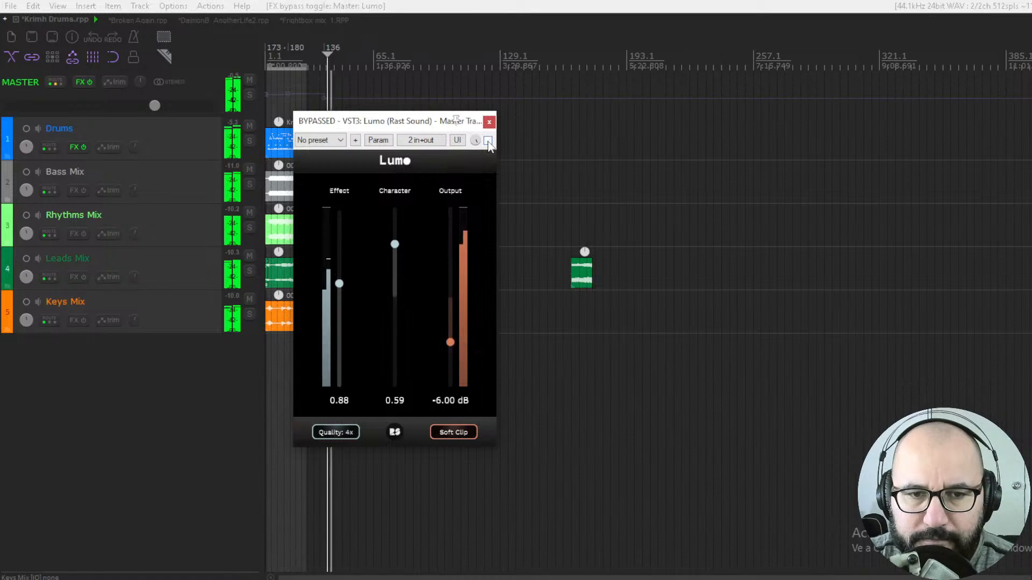
click(488, 141)
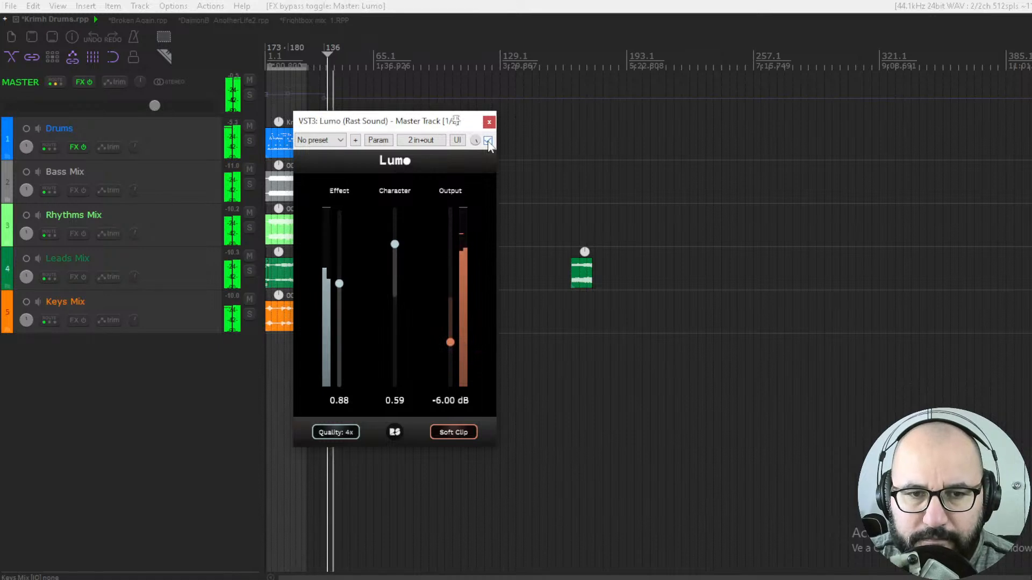
drag(450, 341, 451, 344)
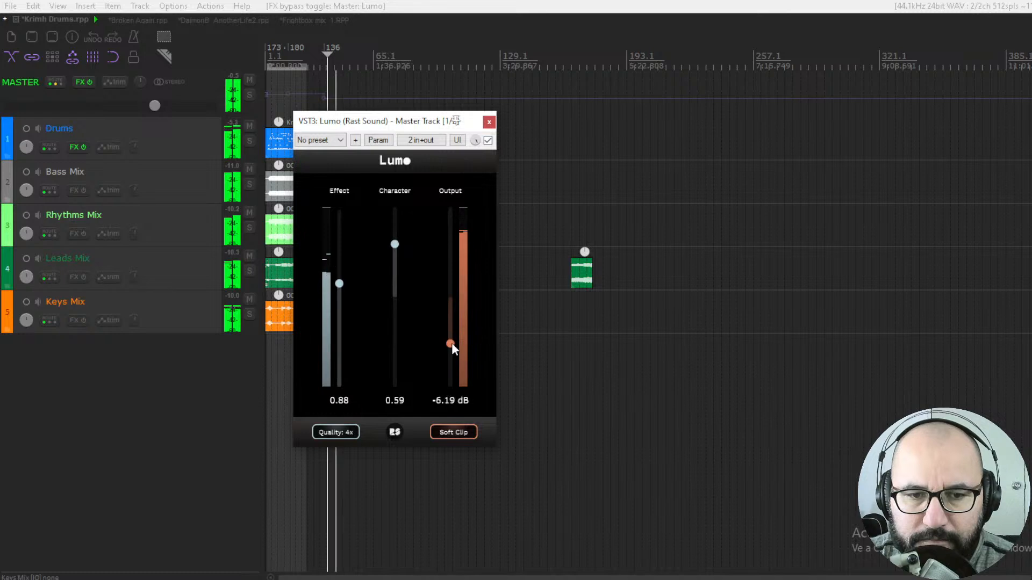
click(488, 141)
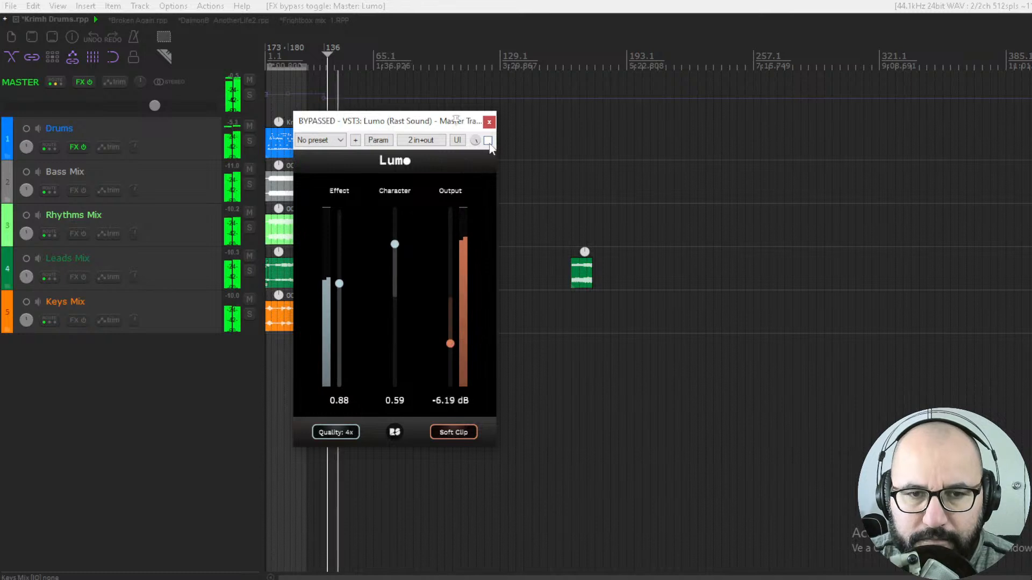
click(488, 140)
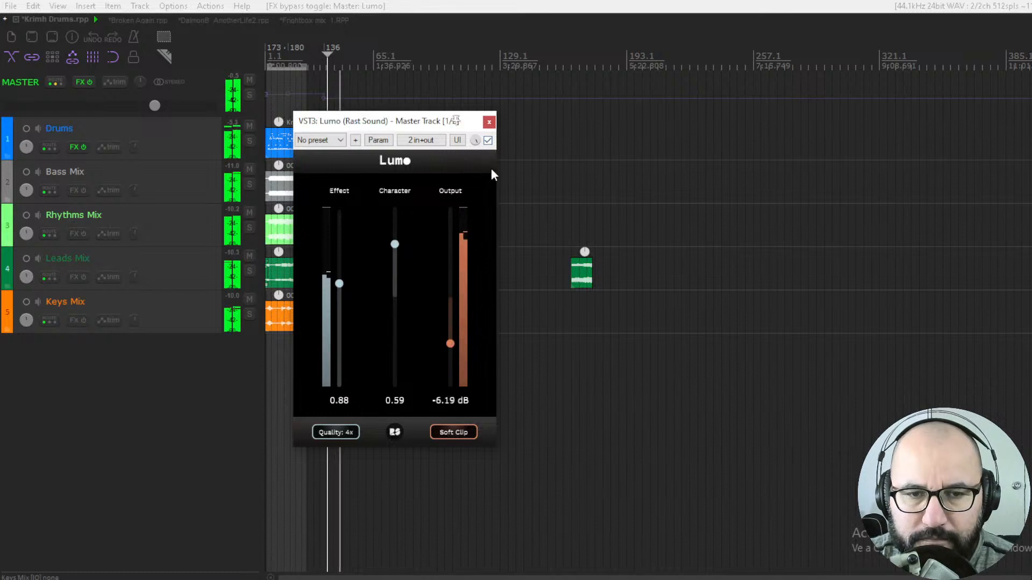
click(488, 141)
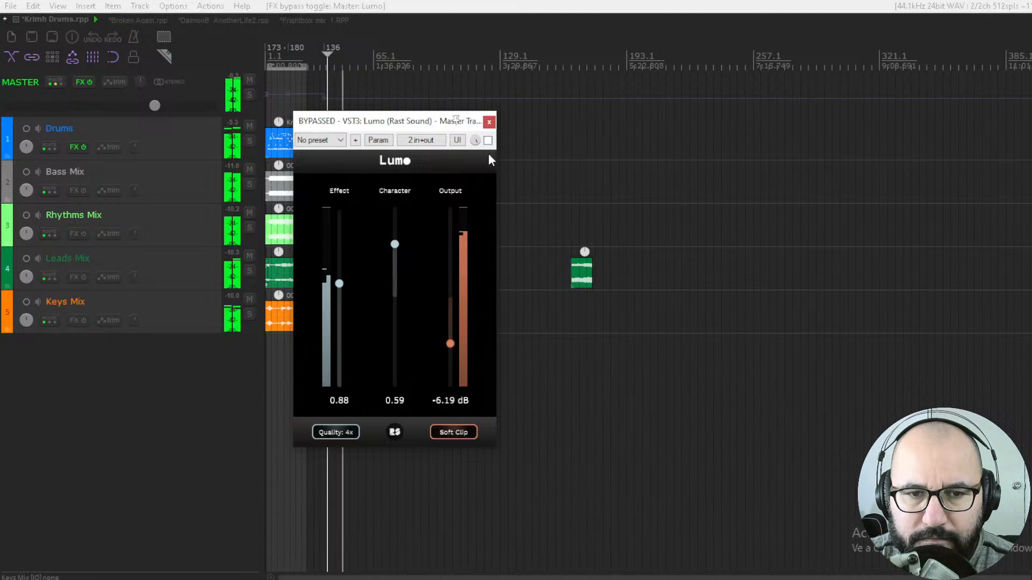
- Keep toggling the plugin bypass and restart playback to compare the new settings with the dry mix
click(488, 141)
click(487, 141)
click(487, 141)
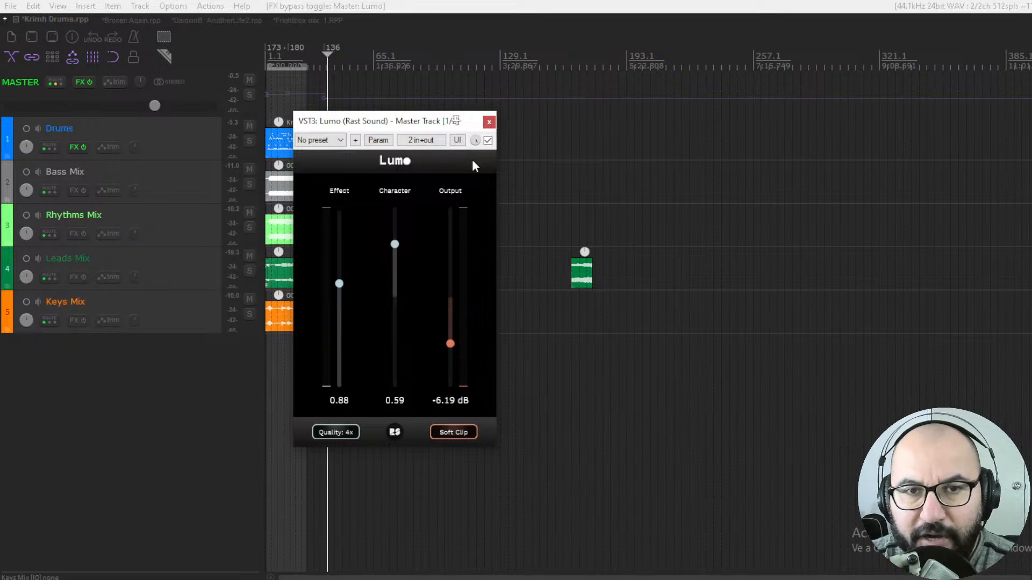
key(space)
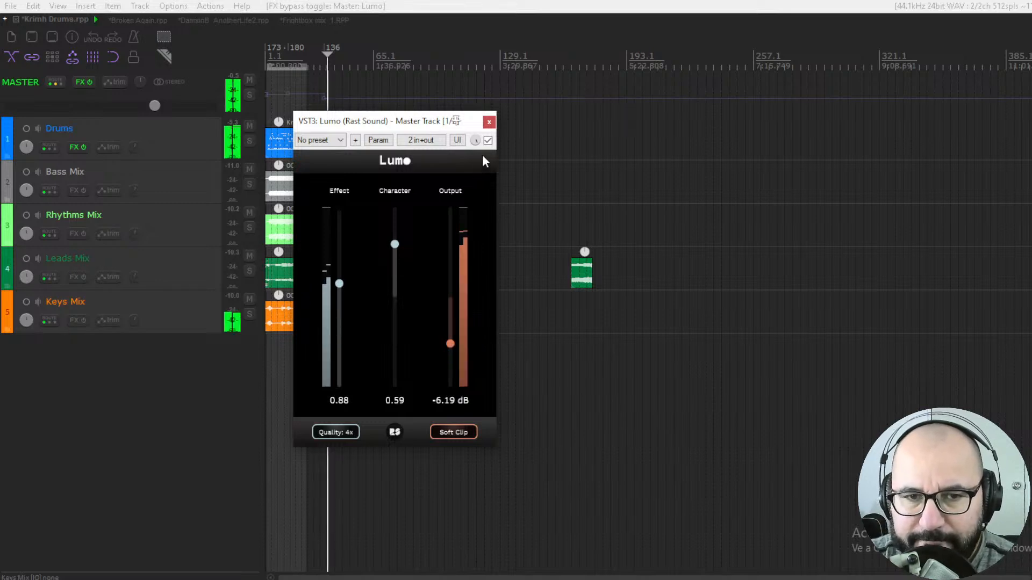
click(488, 141)
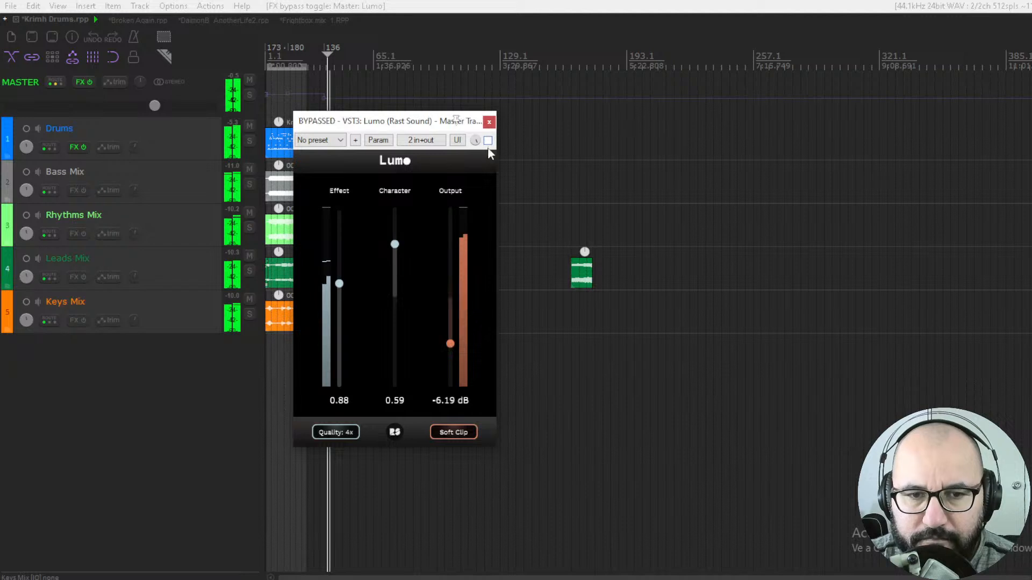
click(488, 141)
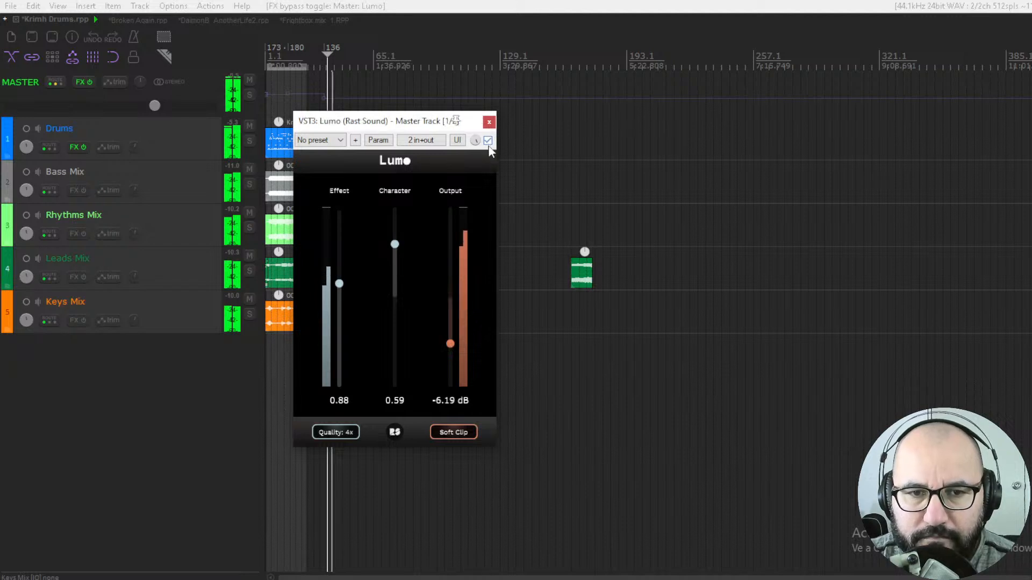
key(space)
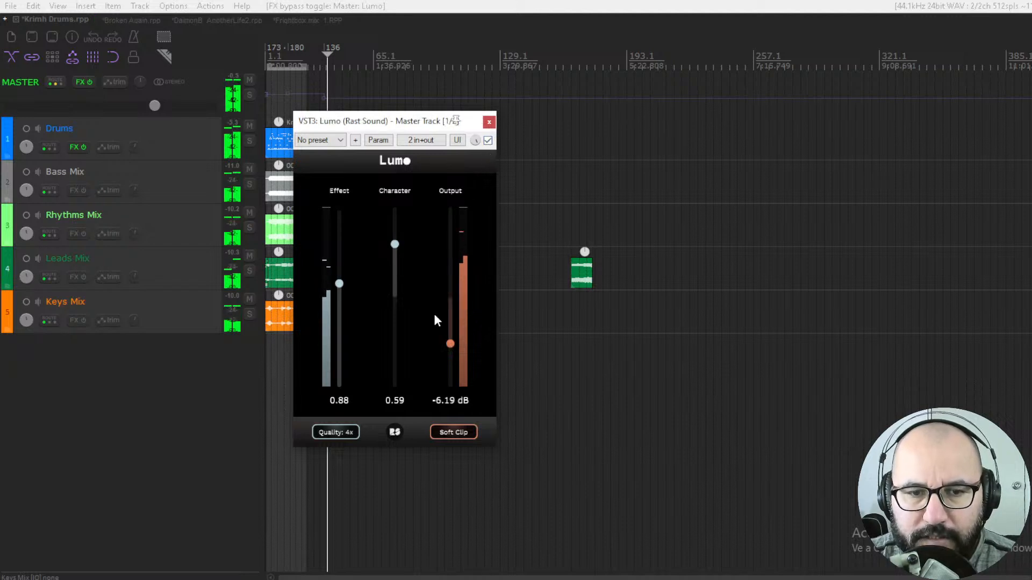
- Set Effect to 0.23, Character to 0.34 and Output to -0.56 dB, then resume playback
drag(339, 284, 339, 297)
drag(344, 355, 345, 361)
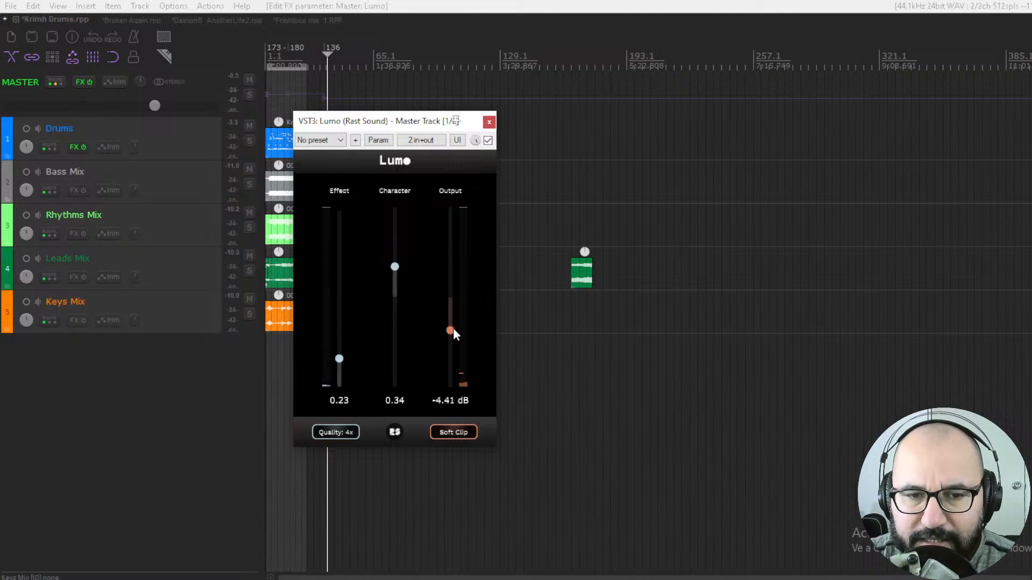
drag(454, 314, 448, 302)
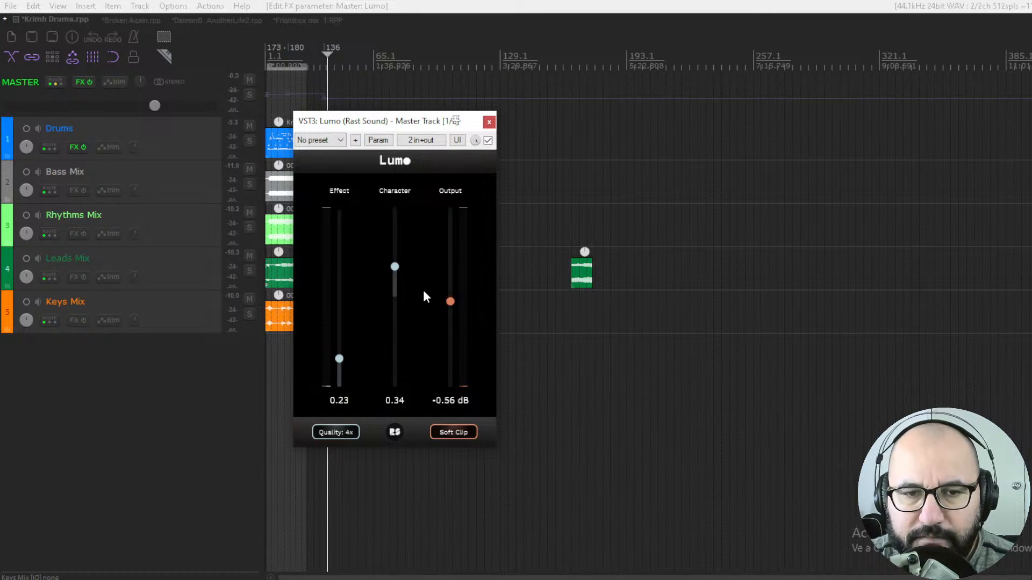
key(space)
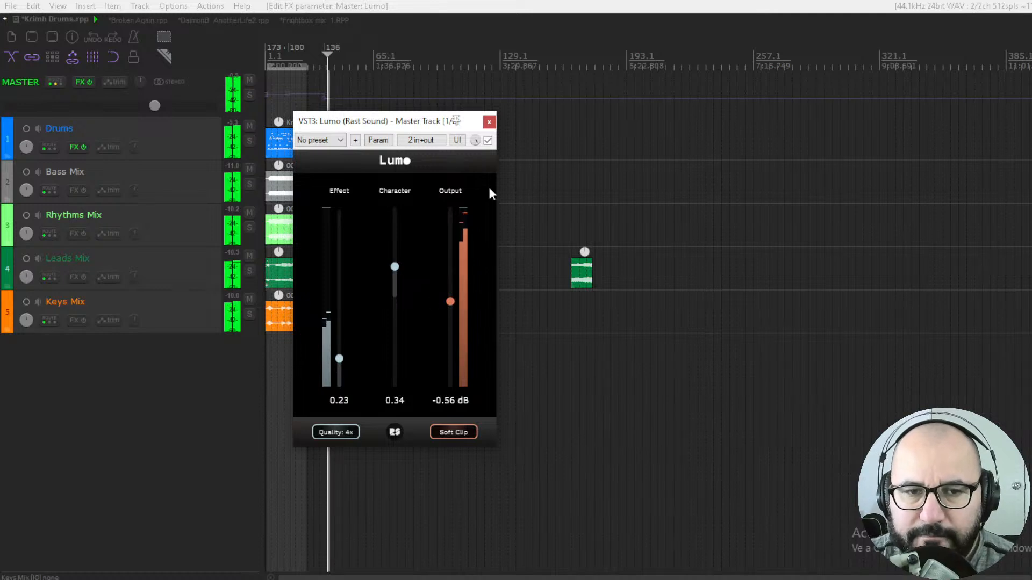
- Raise Effect to 0.40, toggling the bypass before and after to compare the sound
click(488, 140)
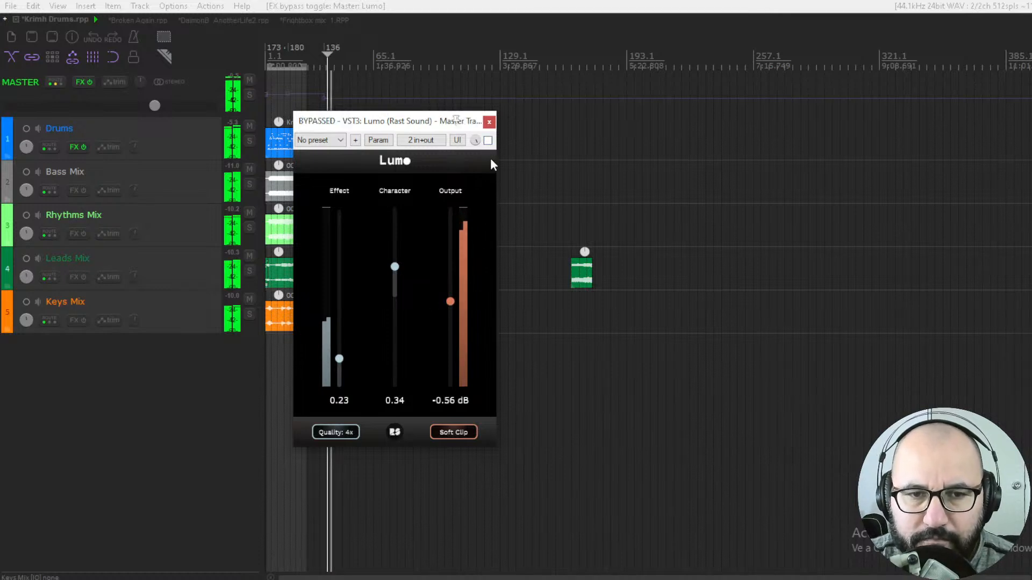
click(487, 140)
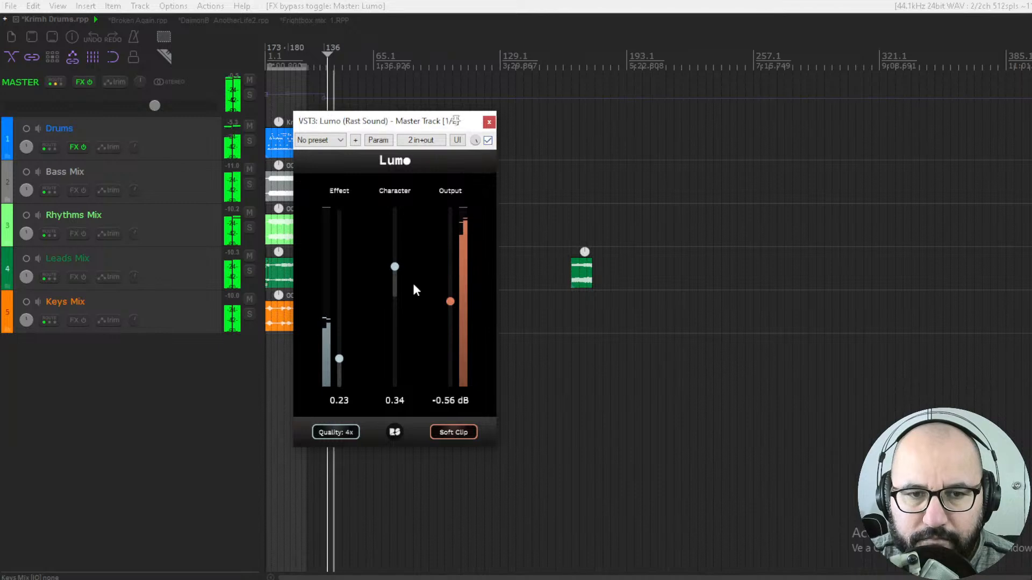
drag(340, 359, 340, 339)
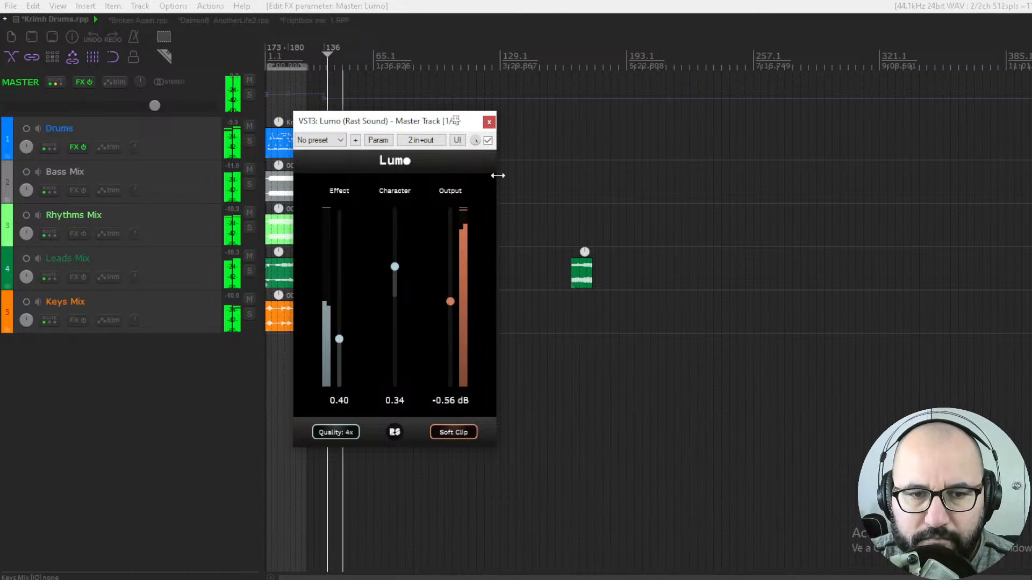
click(488, 141)
click(488, 141)
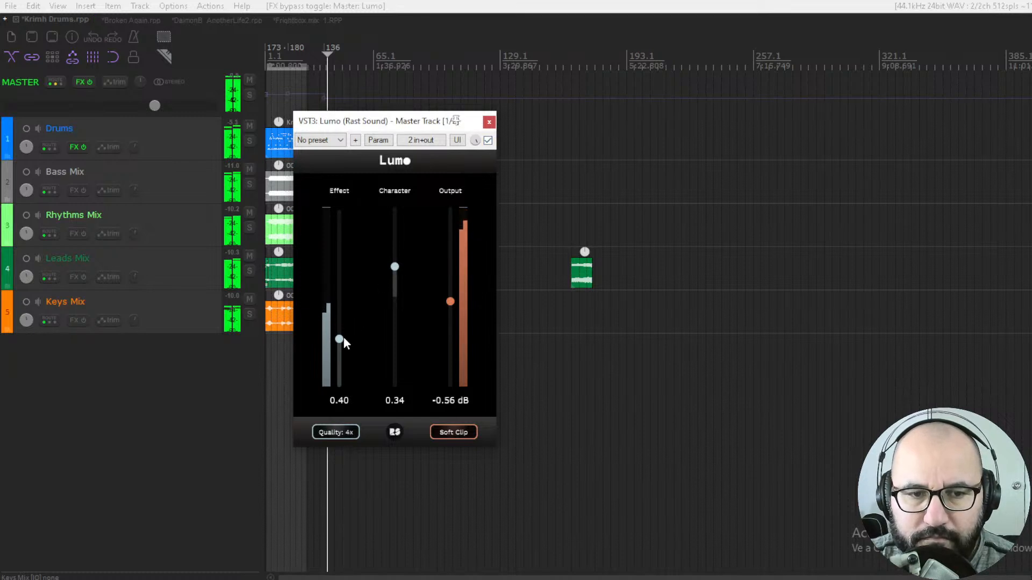
- Set Effect to 0.00 and Character to 1.00, toggling the plugin bypass repeatedly to compare with the dry signal
drag(339, 338, 339, 387)
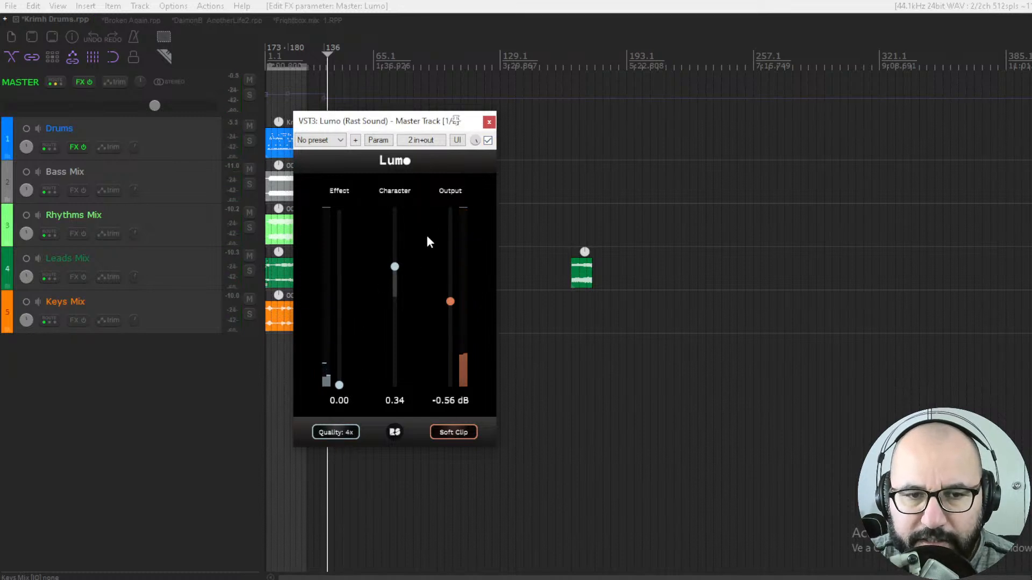
drag(395, 267, 404, 182)
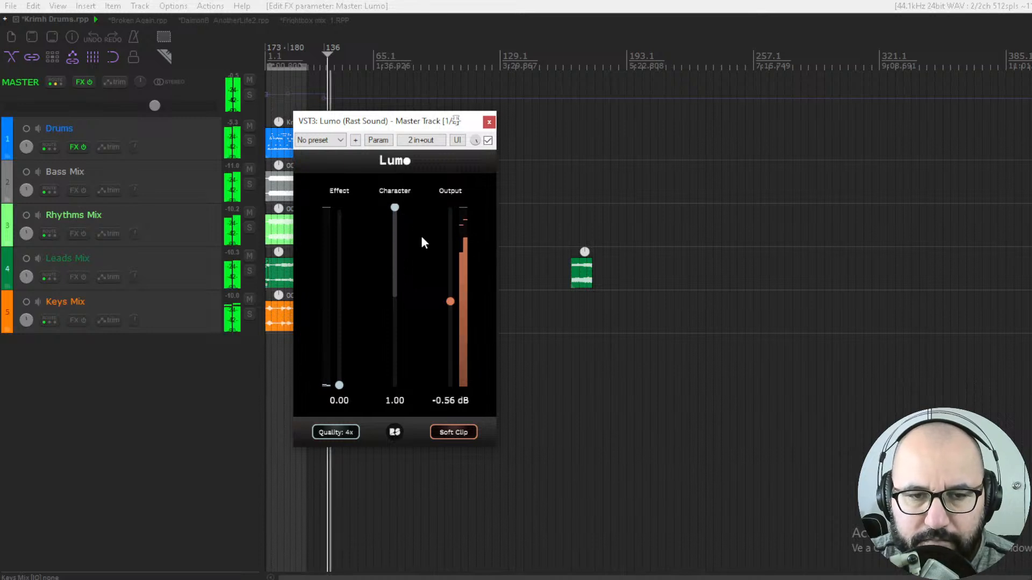
click(488, 140)
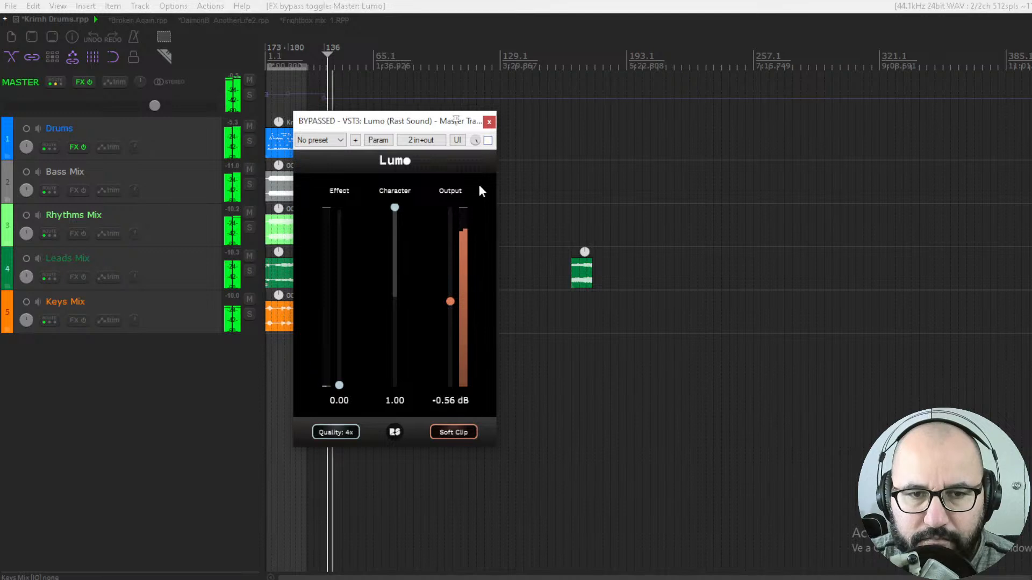
click(488, 141)
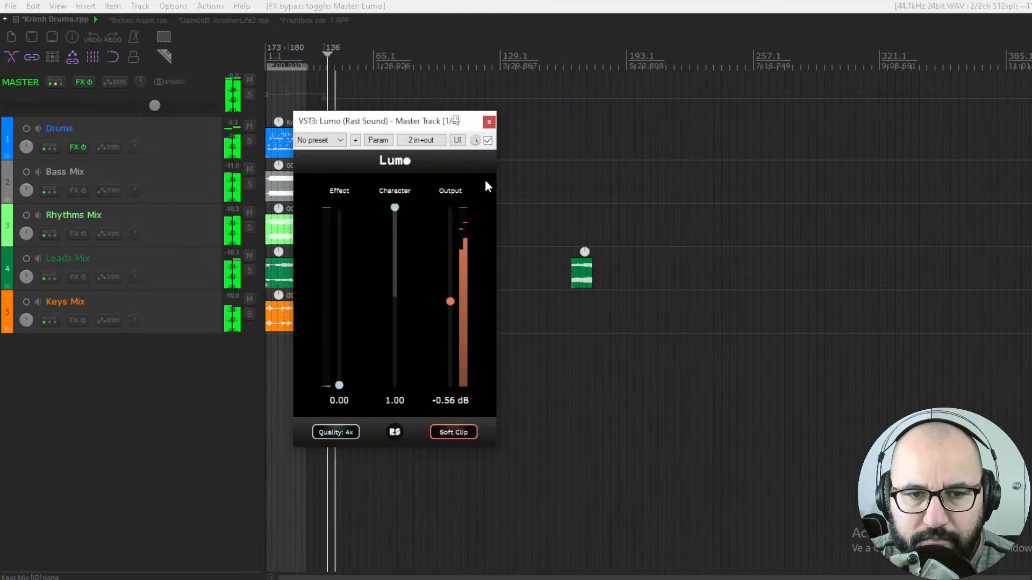
click(488, 141)
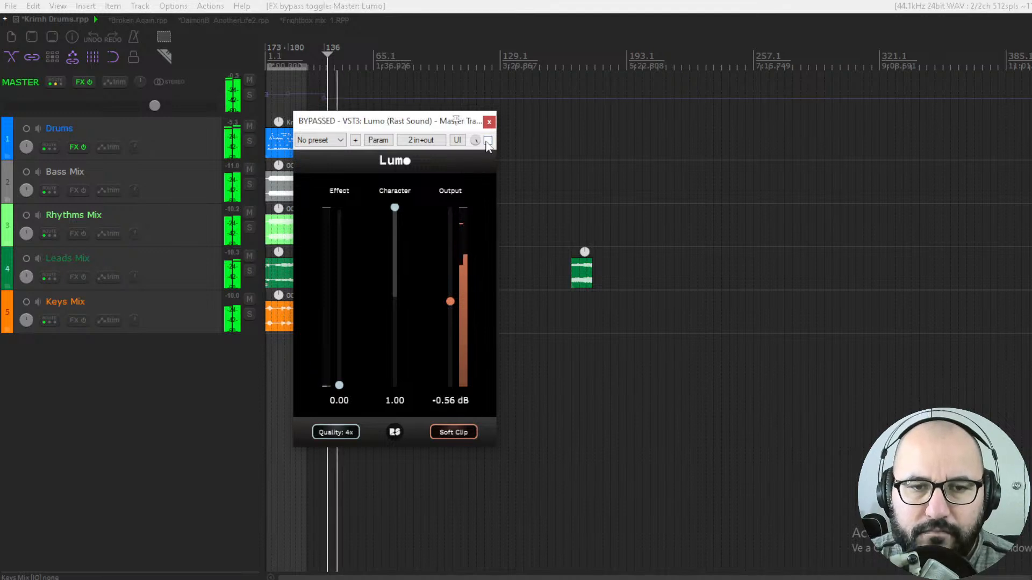
click(487, 141)
key(space)
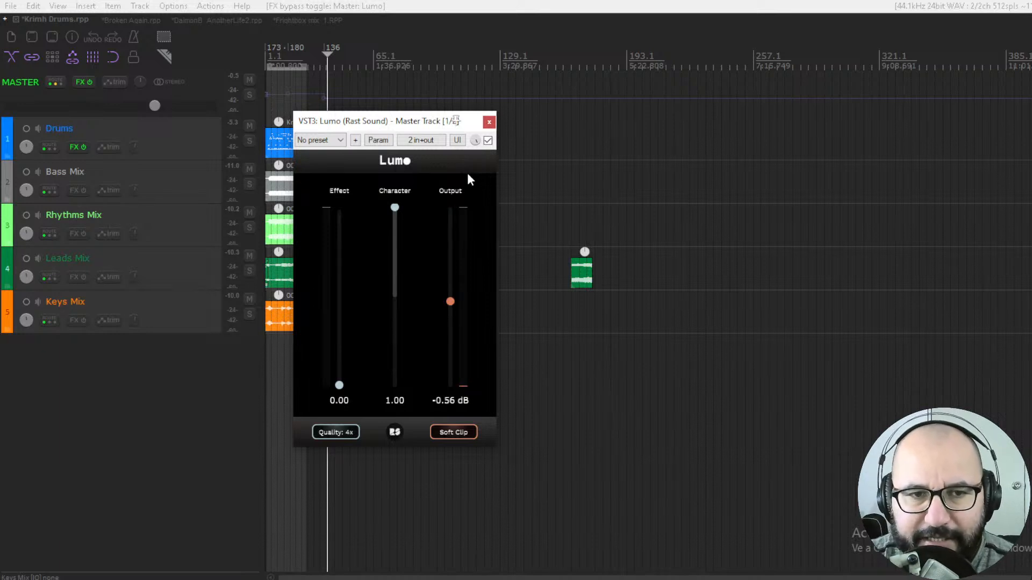
click(488, 140)
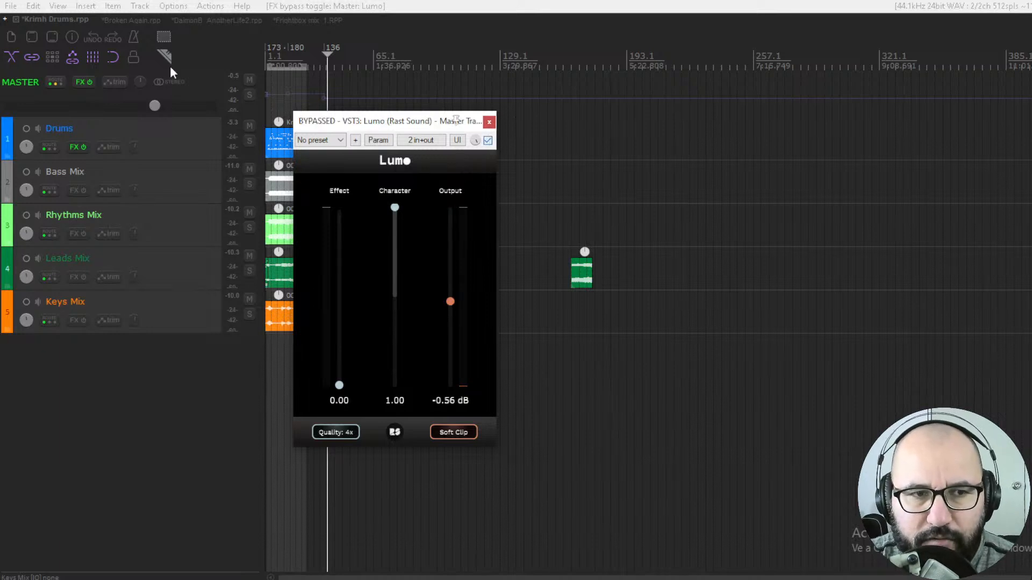
- Switch to the Broken Again project, enable Soft Clip on its Lumo, set Output to -0.50 dB and start playback
click(123, 21)
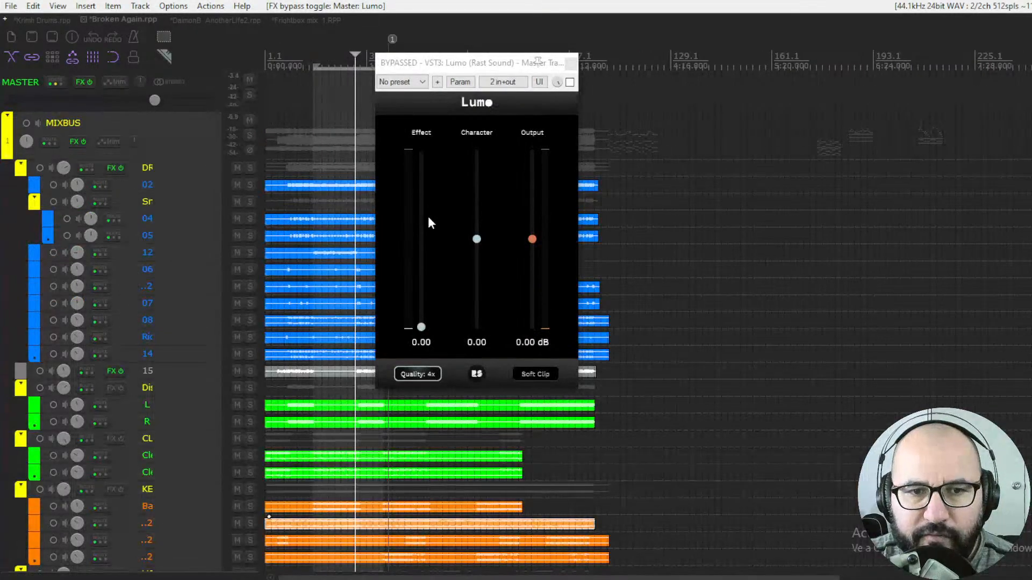
click(542, 377)
drag(534, 239, 537, 244)
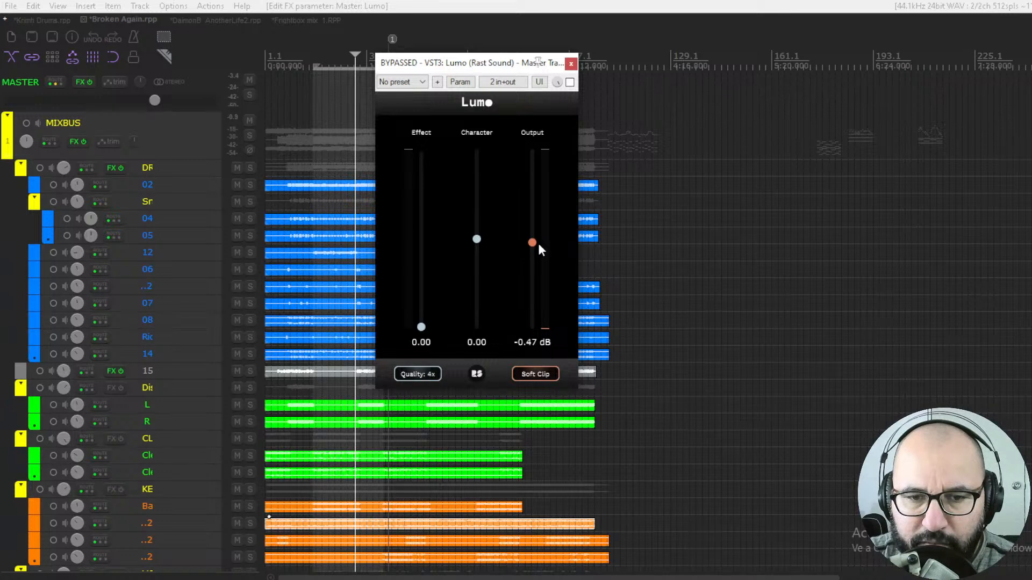
click(527, 343)
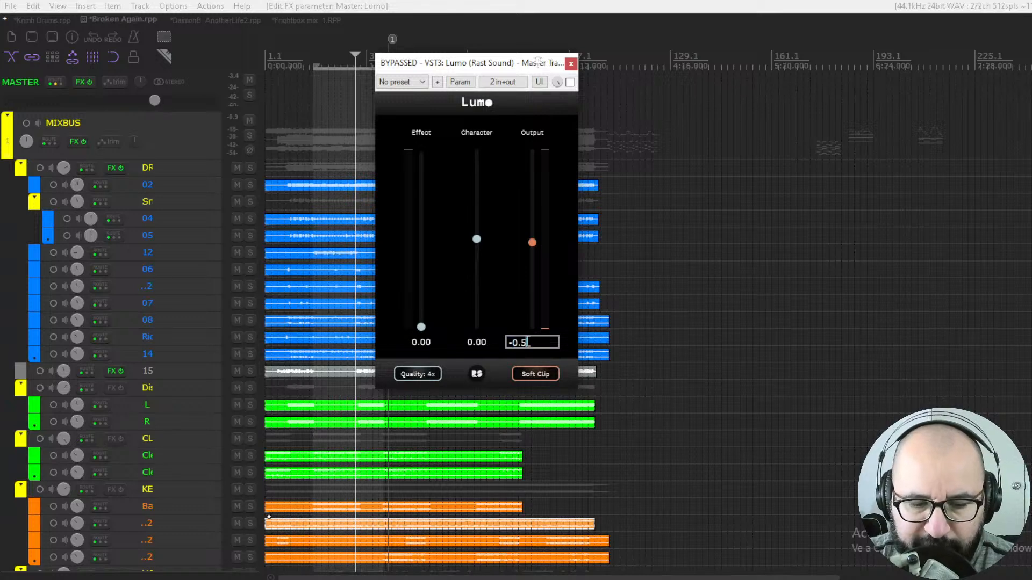
key(space)
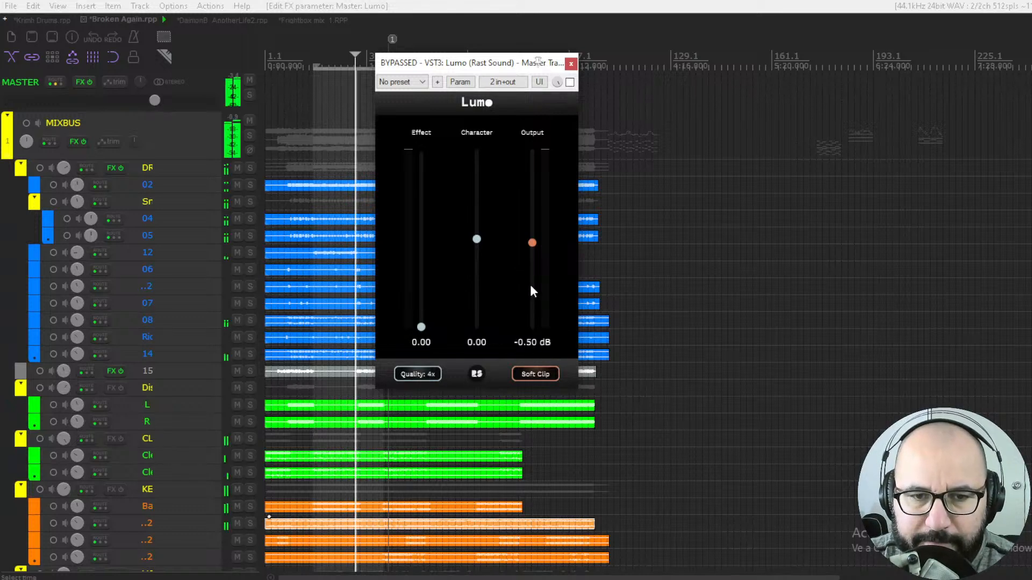
- Re-enable the plugin, raise Effect to 0.47 and restart playback
click(570, 82)
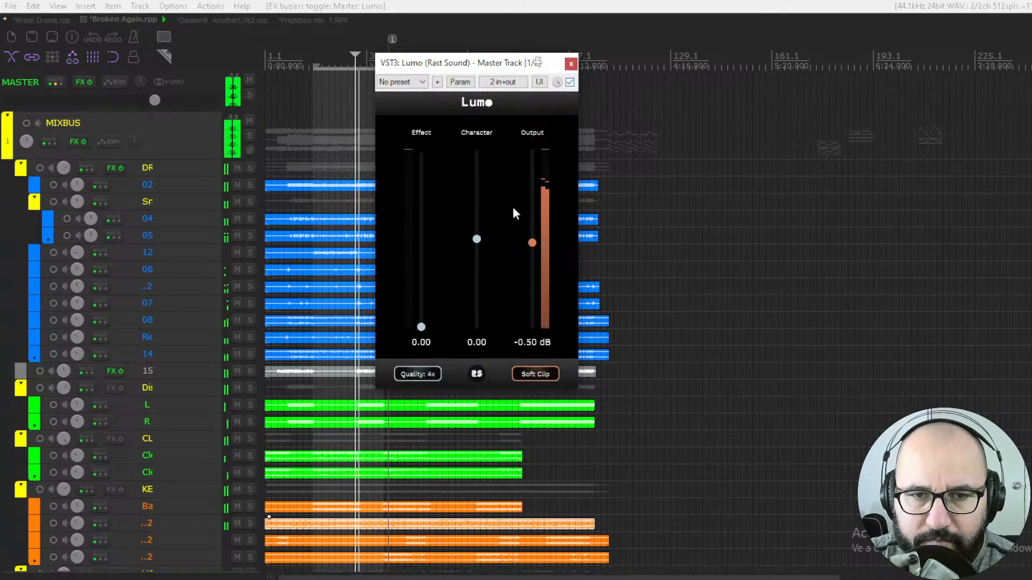
drag(422, 327, 428, 274)
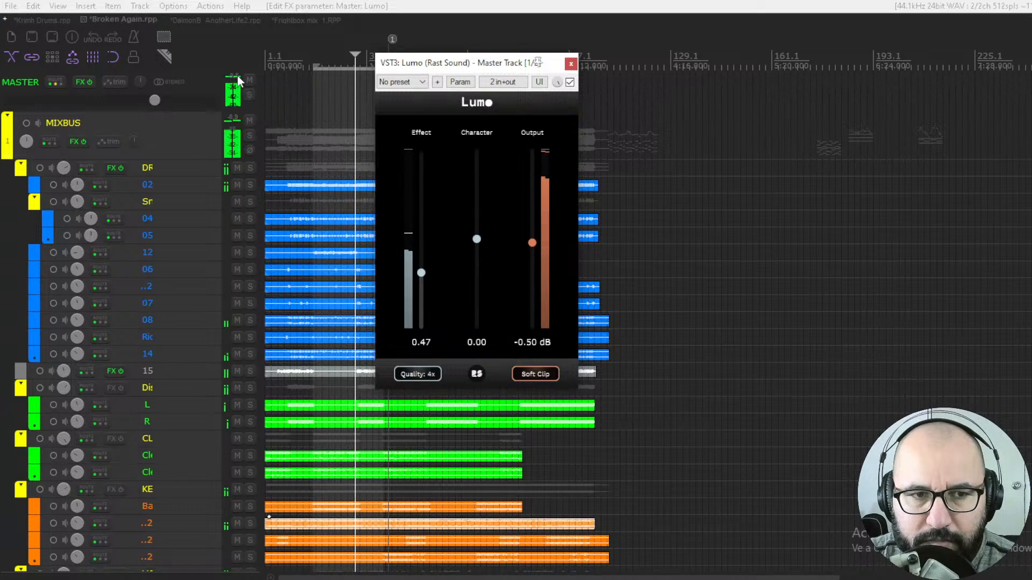
key(space)
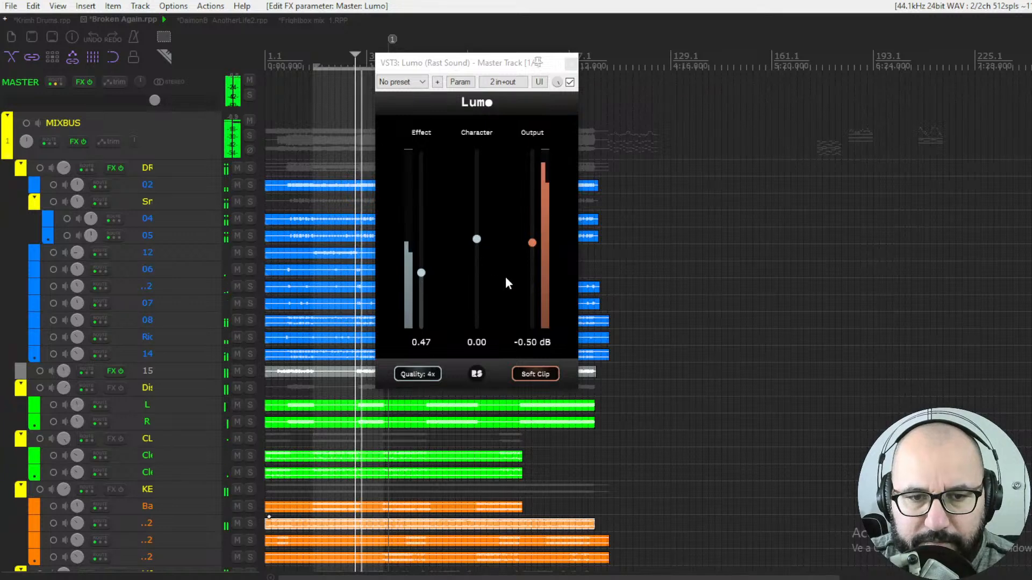
key(space)
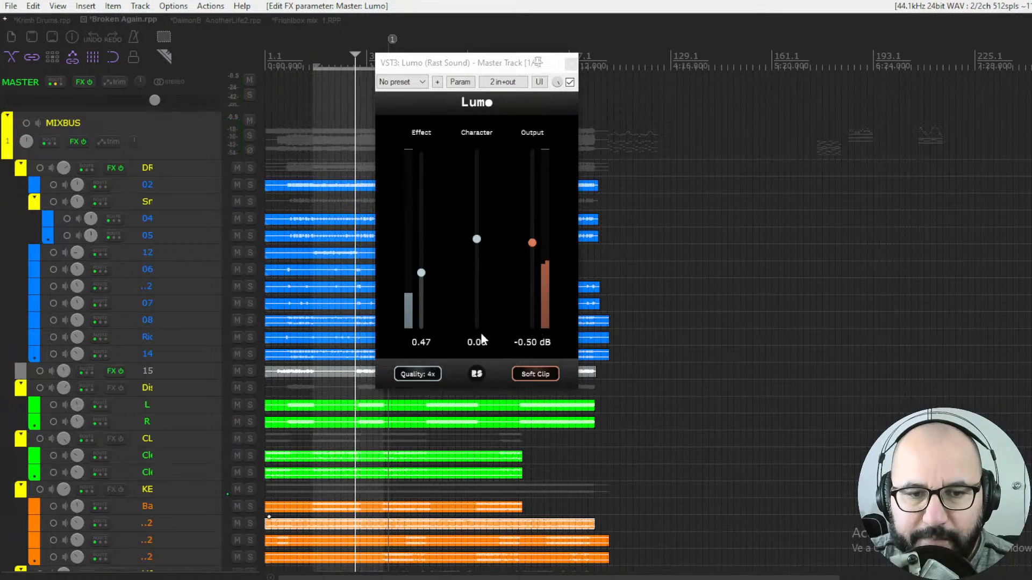
key(space)
- Set Character to 0.35 and Effect to 0.54
drag(477, 239, 482, 217)
drag(427, 279, 425, 263)
drag(476, 215, 476, 207)
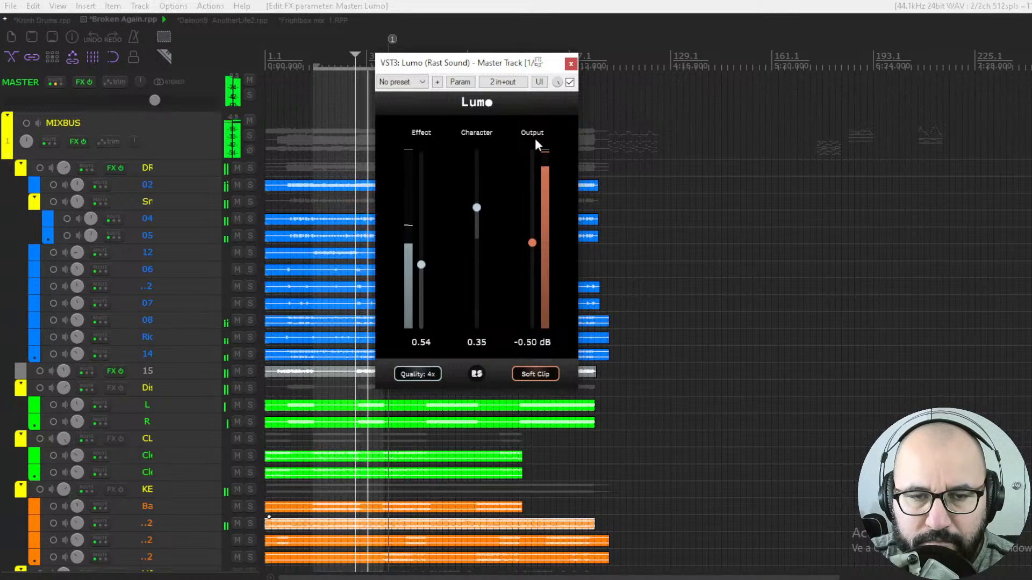
- Toggle the plugin bypass repeatedly and reset the master peak meter to compare processed and dry sound
click(570, 82)
click(569, 82)
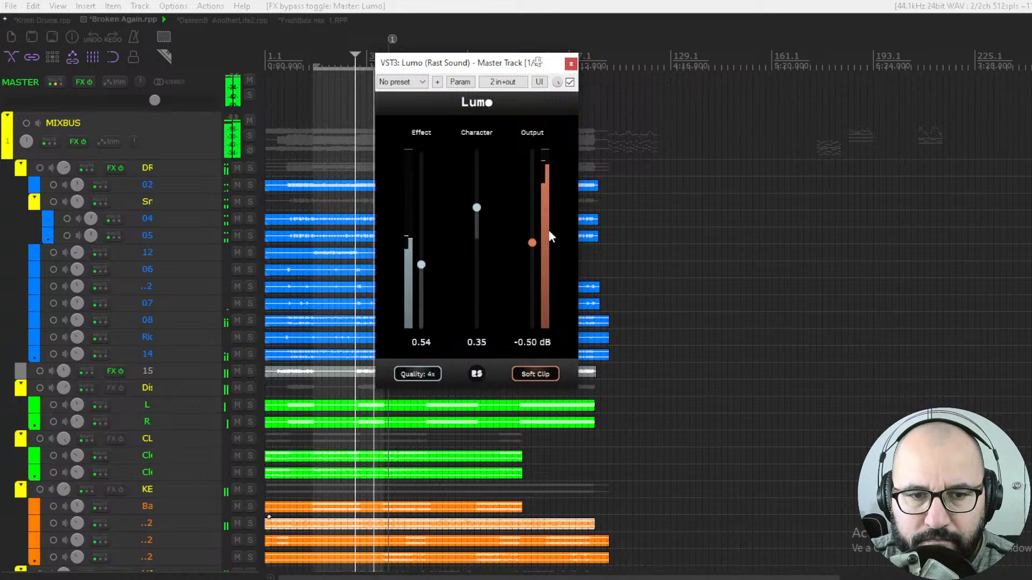
click(569, 82)
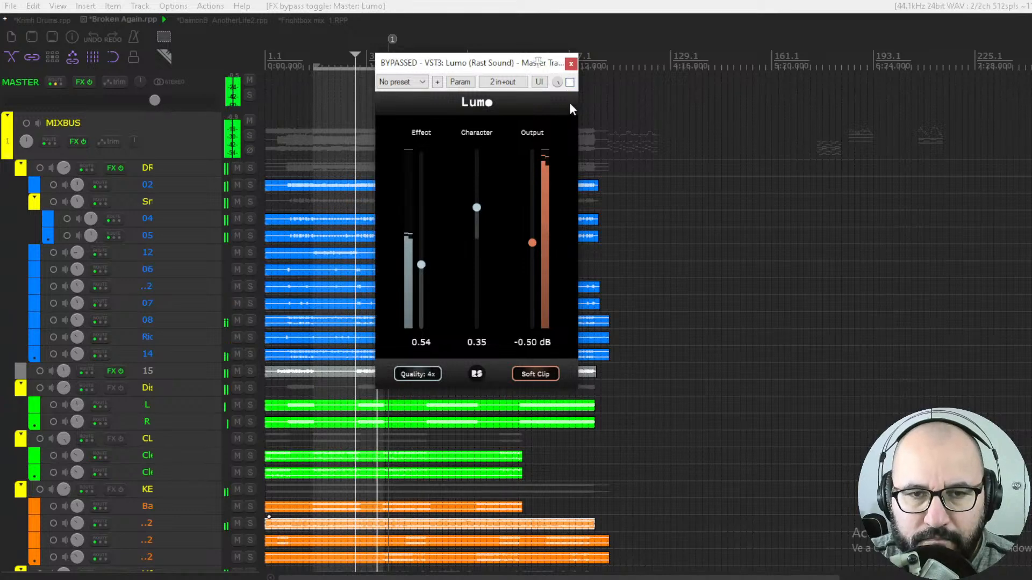
click(570, 82)
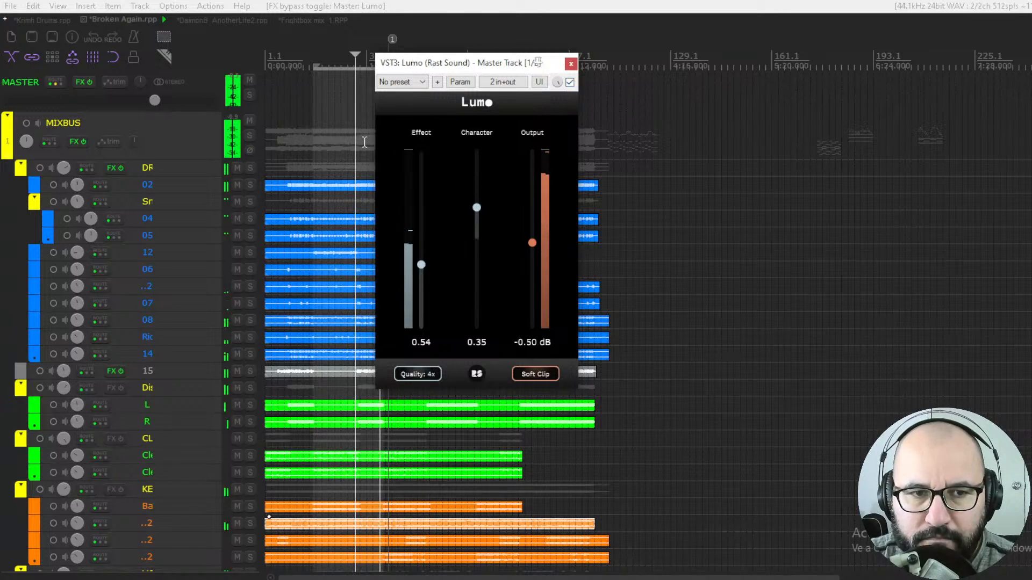
click(235, 77)
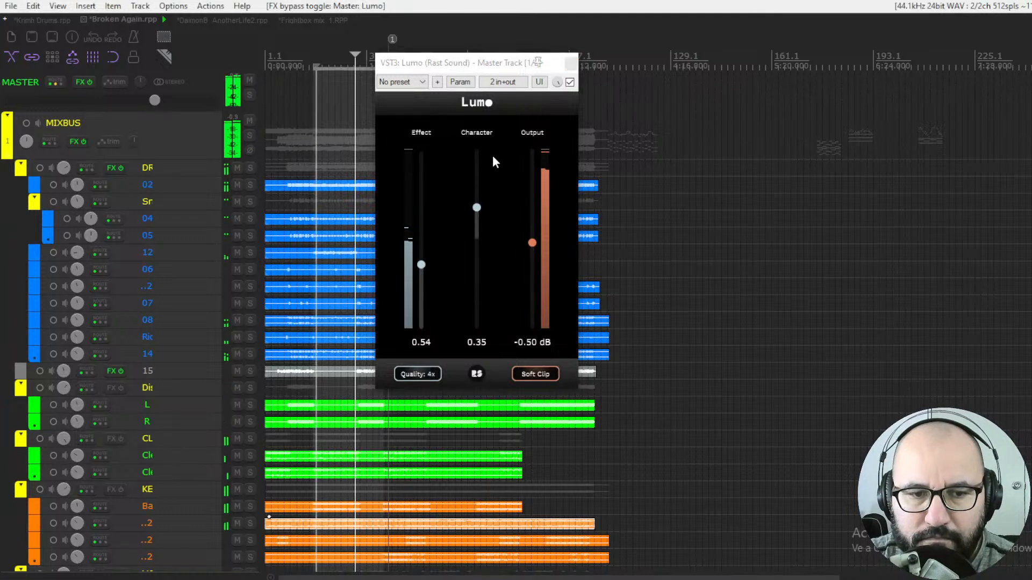
click(570, 82)
click(570, 83)
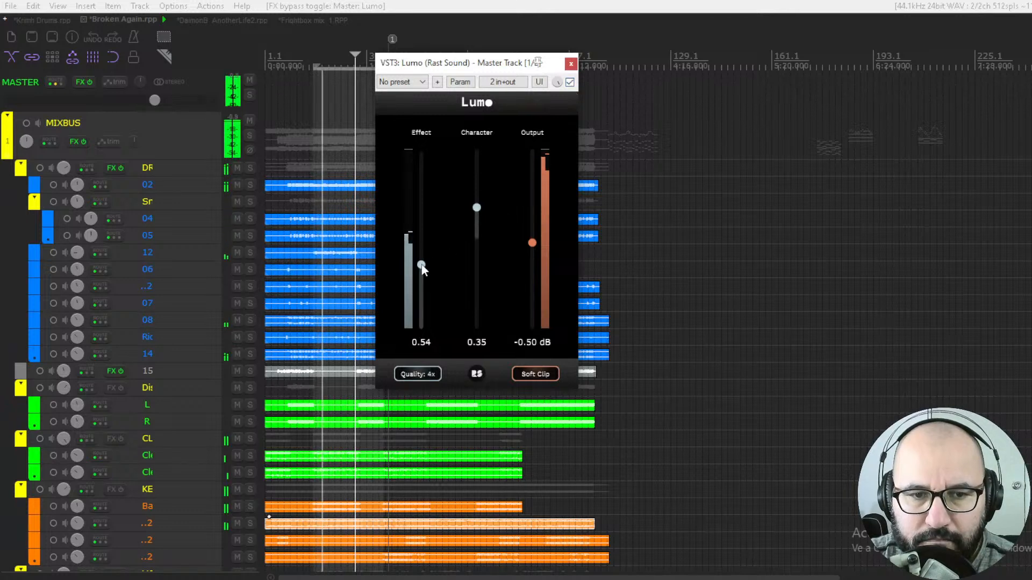
- Nudge Effect to 0.56 and toggle the bypass to compare against the dry mix
drag(423, 268, 422, 263)
click(570, 84)
click(569, 84)
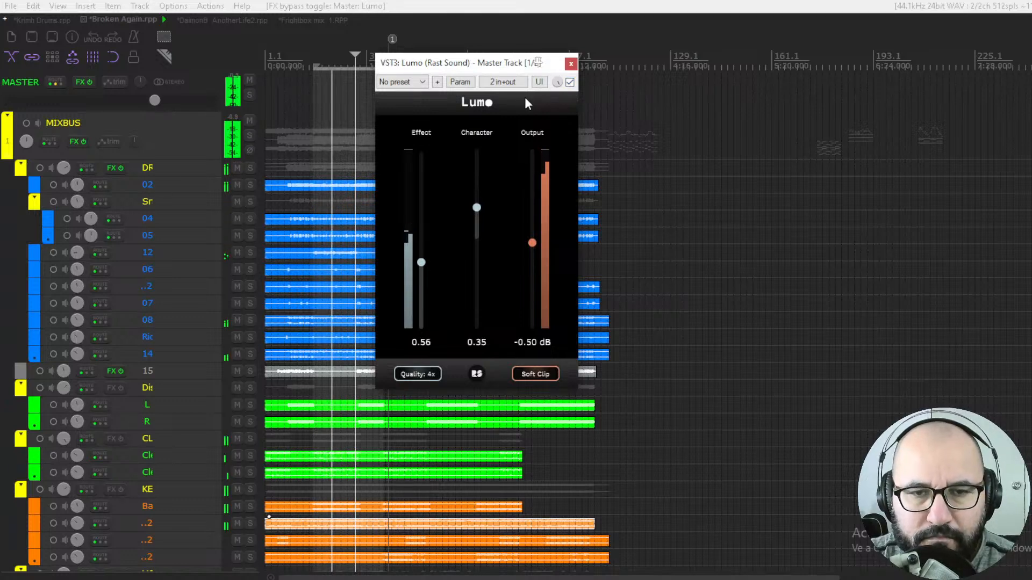
click(570, 82)
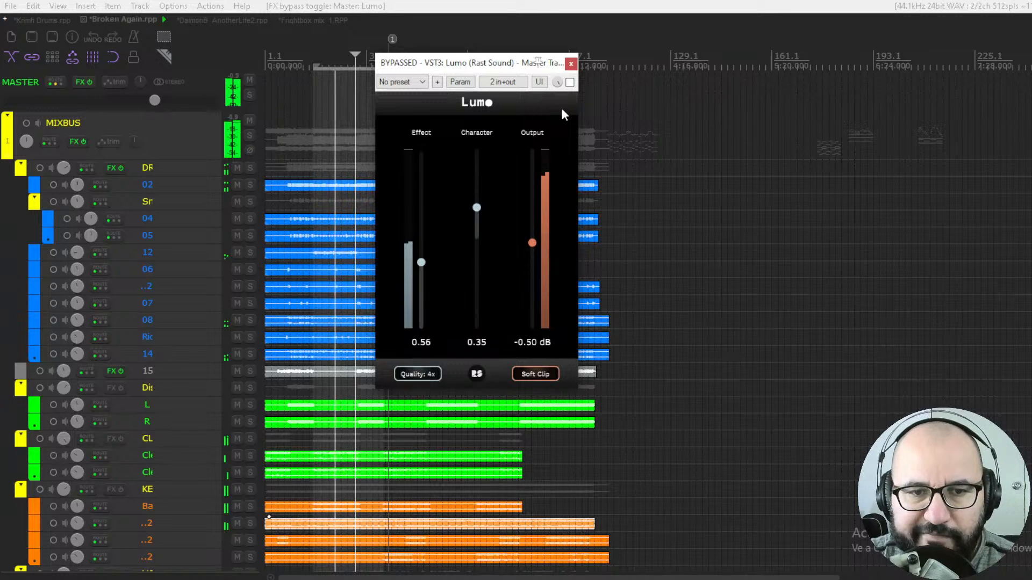
click(570, 83)
- Raise Character to 0.59 and Effect to 0.59, toggling the bypass between adjustments to compare
drag(477, 207, 477, 189)
click(569, 83)
click(570, 84)
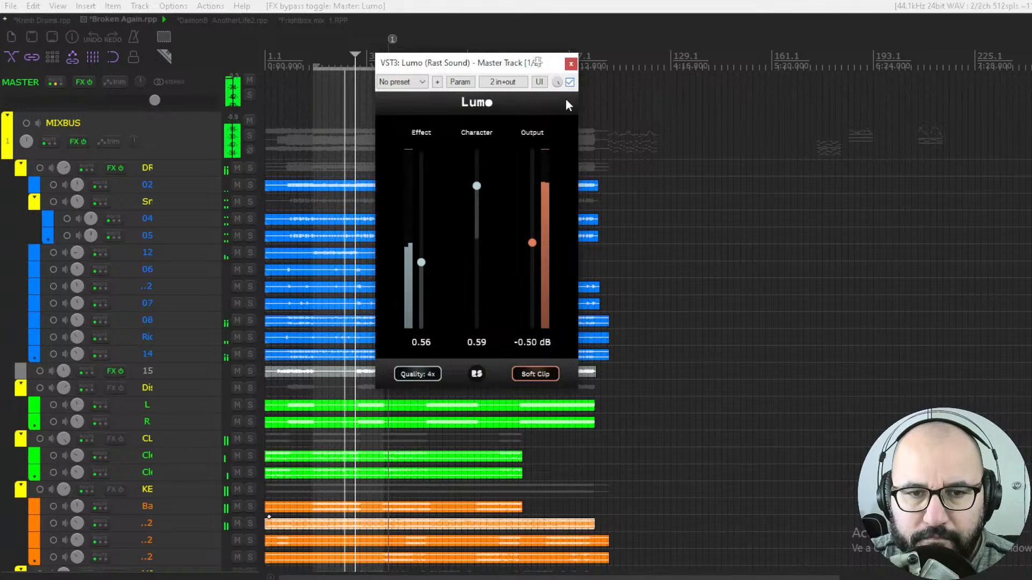
click(425, 259)
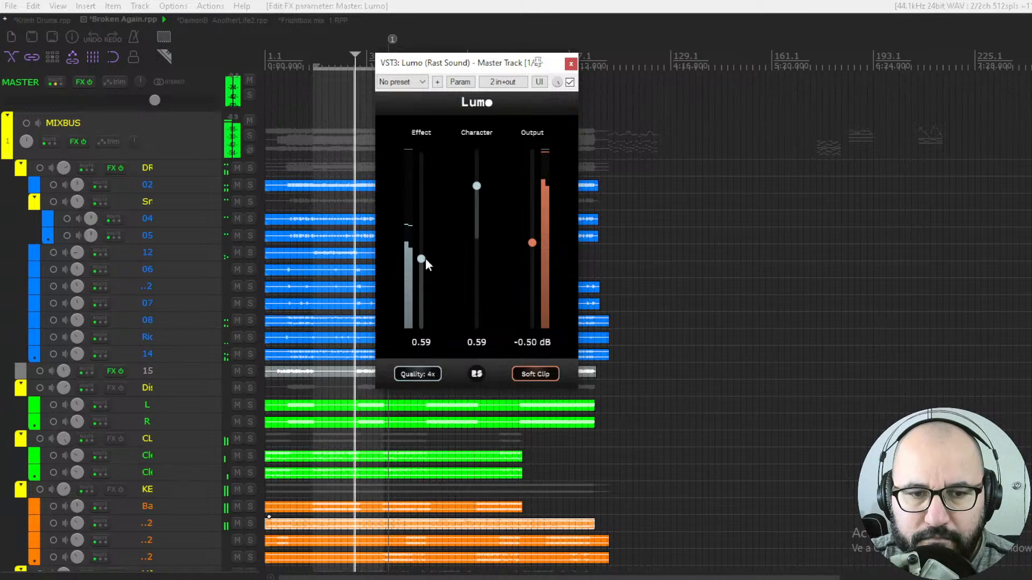
click(569, 82)
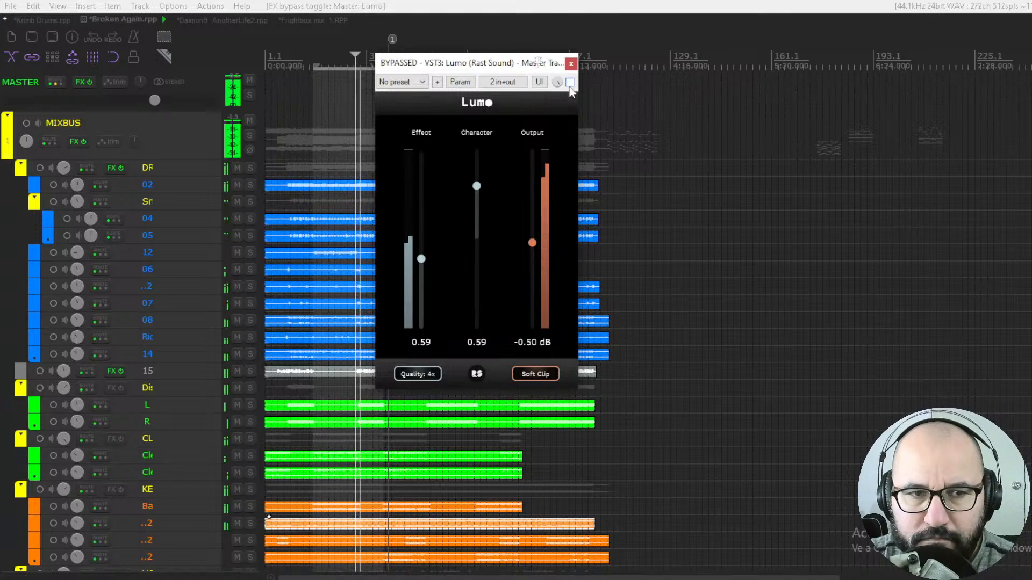
click(570, 82)
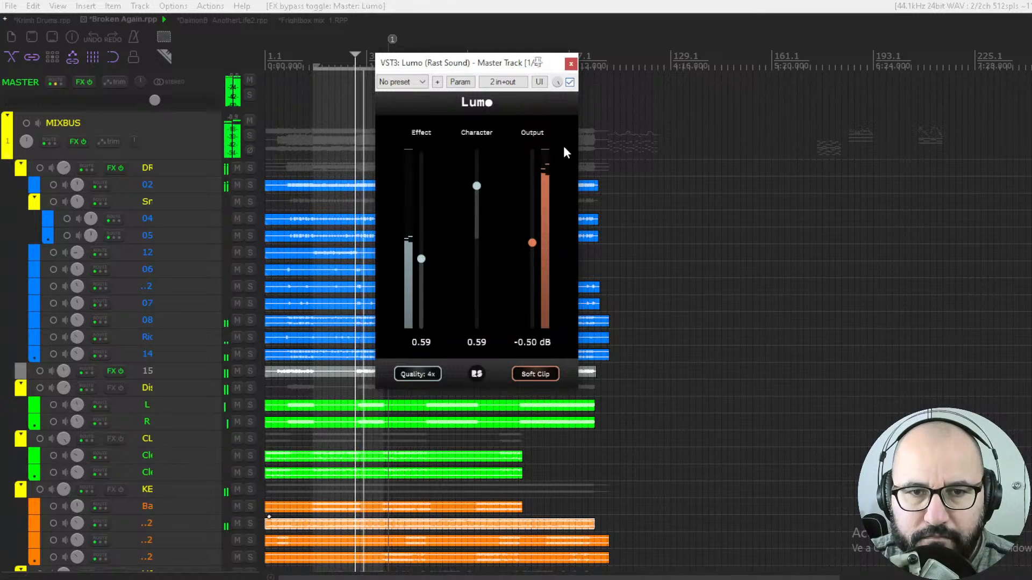
- Restart playback and bypass the plugin to hear the dry mix
key(space)
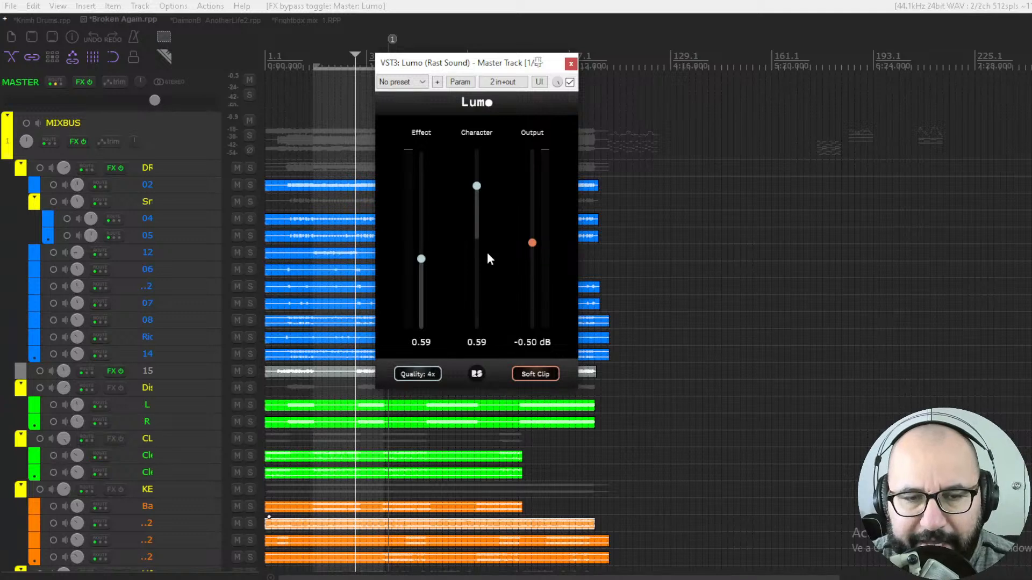
key(space)
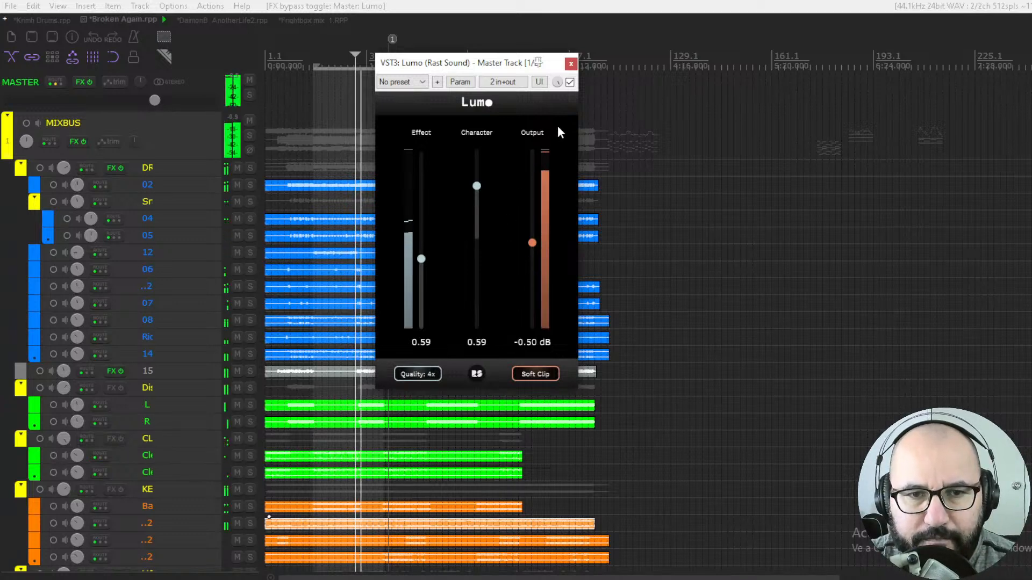
key(space)
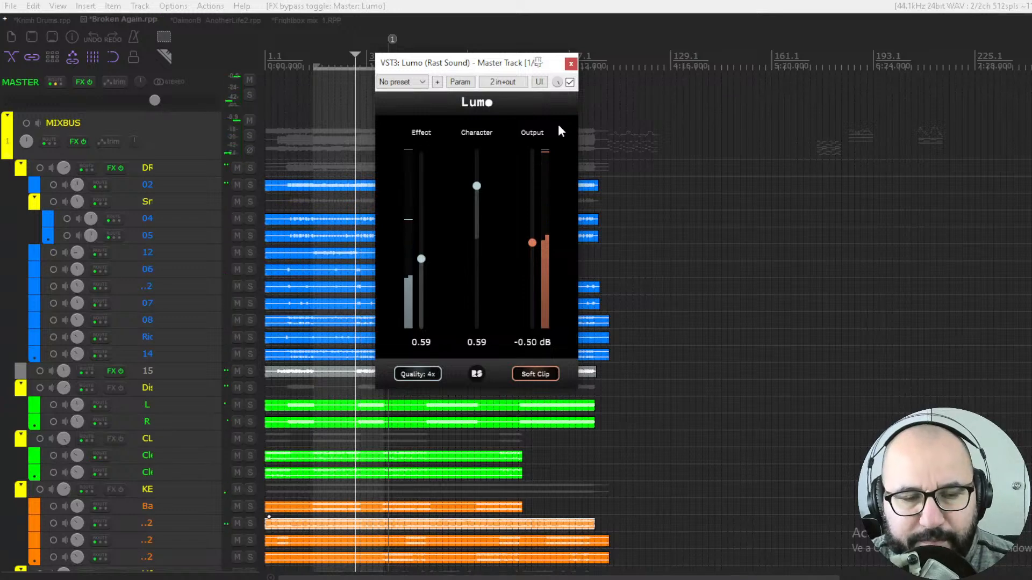
click(570, 83)
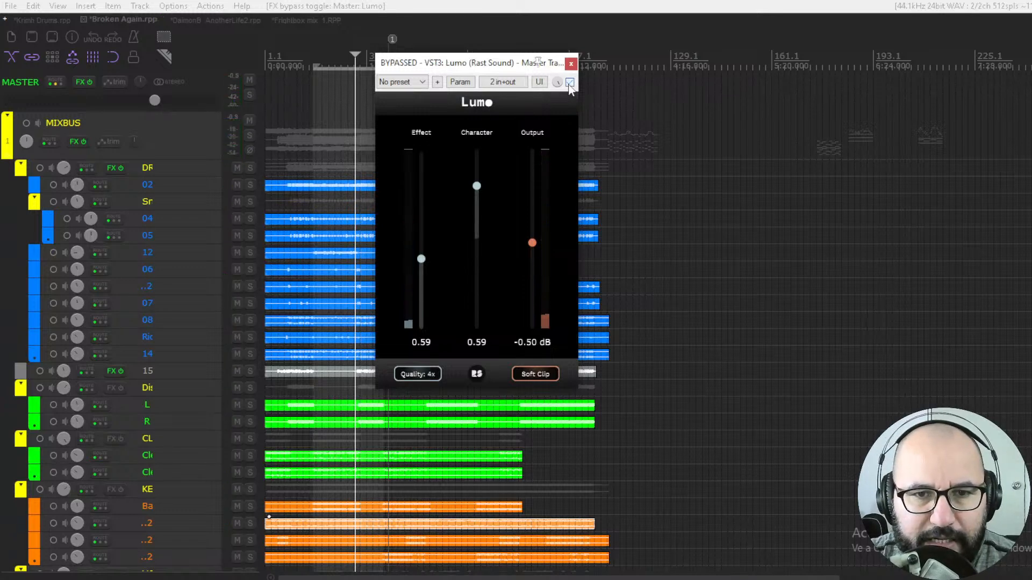
- Switch to the DaimonB_AnotherLife2 project, start playback and enable Soft Clip on the Drum Bus Lumo
click(186, 20)
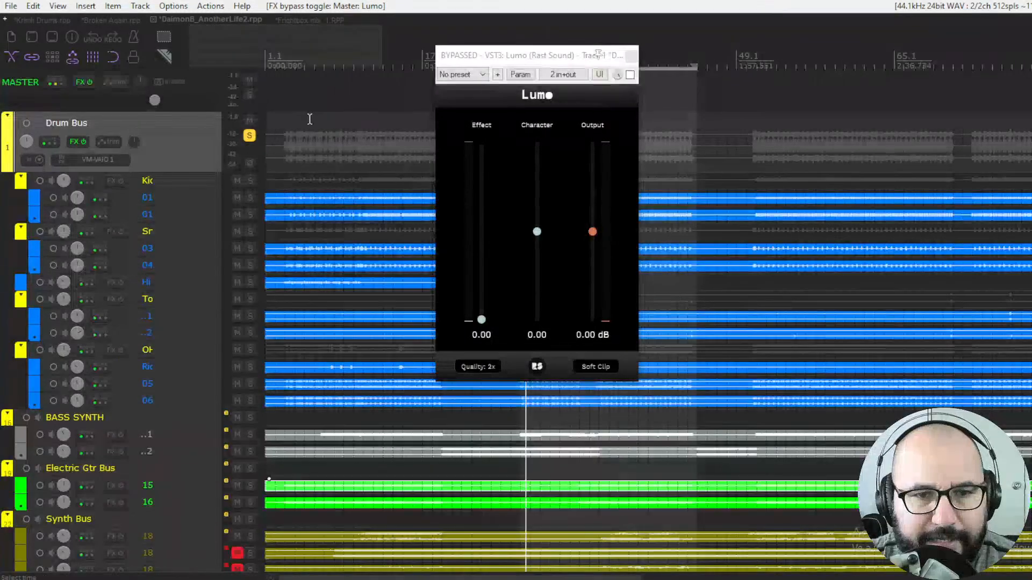
click(510, 58)
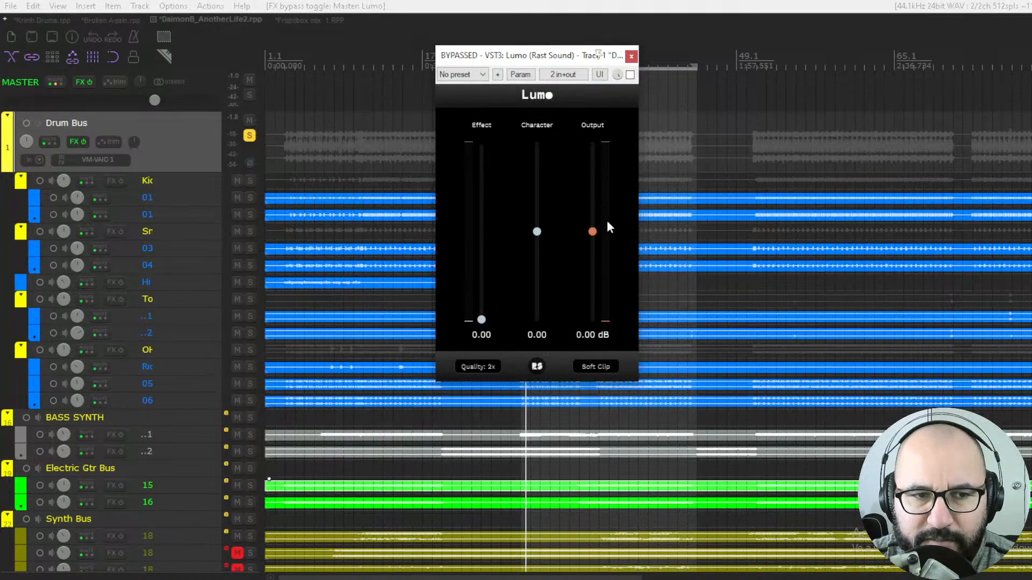
key(space)
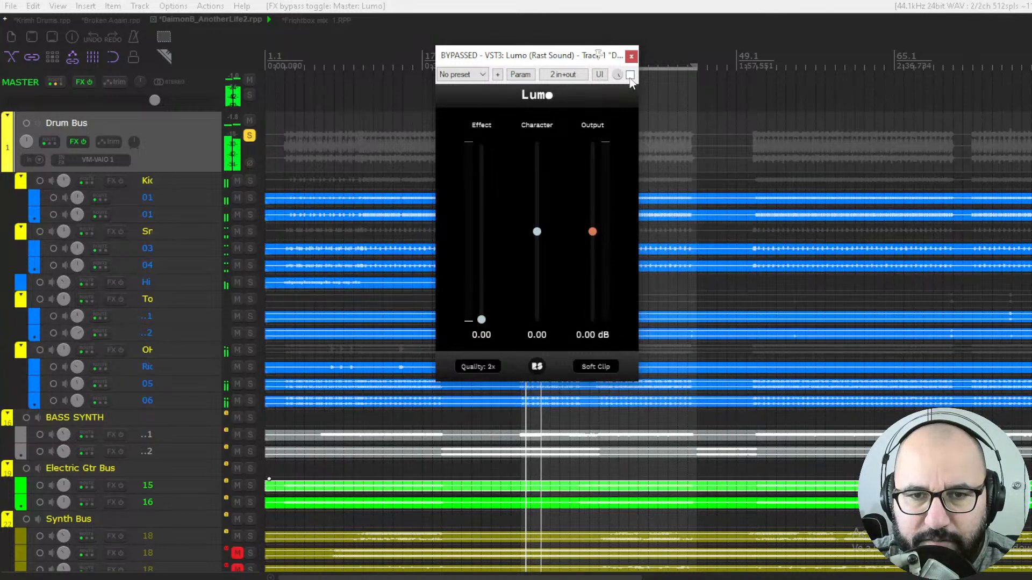
click(595, 370)
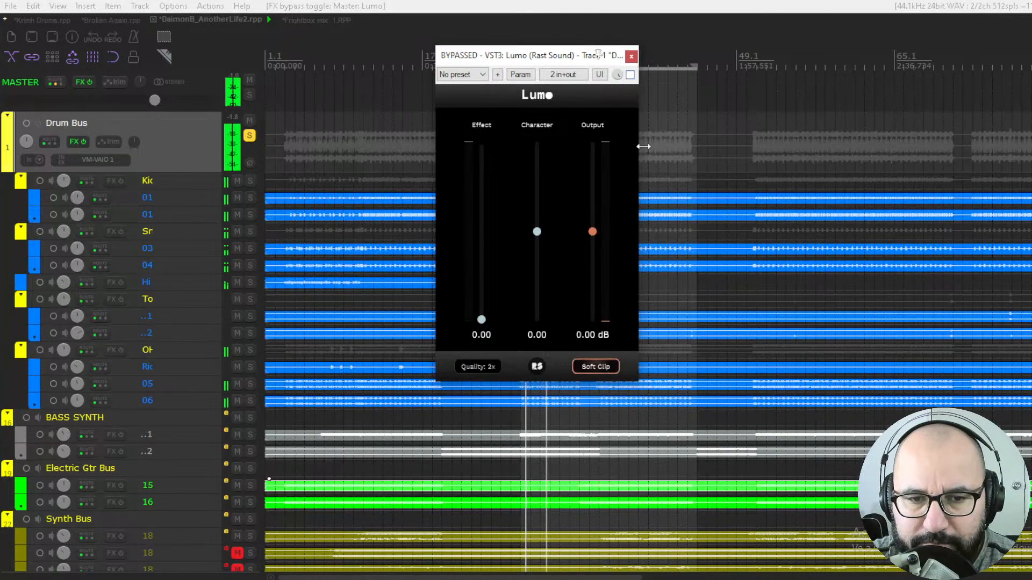
- Switch the Drum Bus Lumo's Quality to 4x and re-enable the plugin
click(486, 367)
click(630, 75)
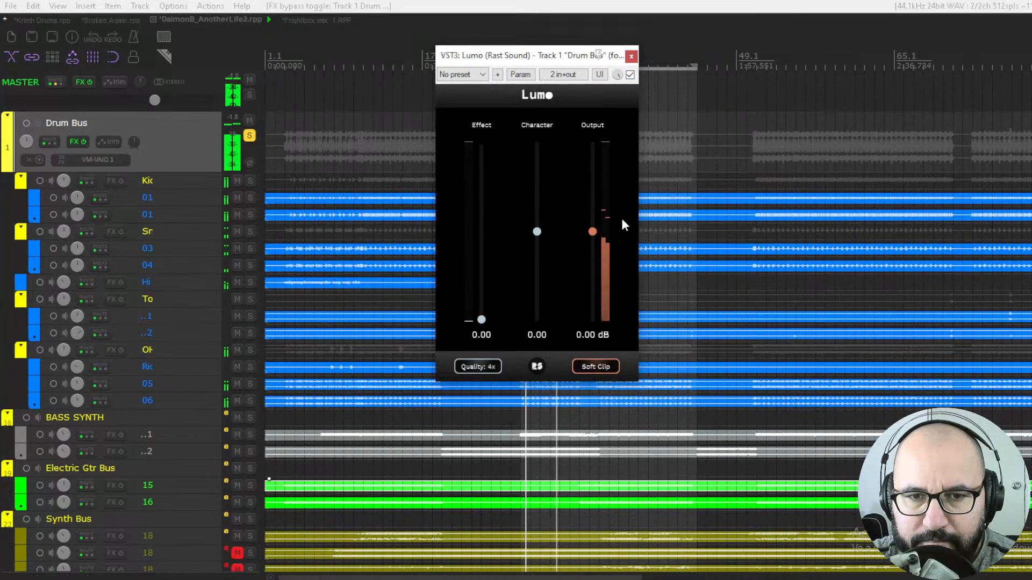
- Set Effect to 0.47, Character to 0.59 and Output to -2.81 dB
drag(536, 232, 540, 140)
drag(481, 319, 486, 270)
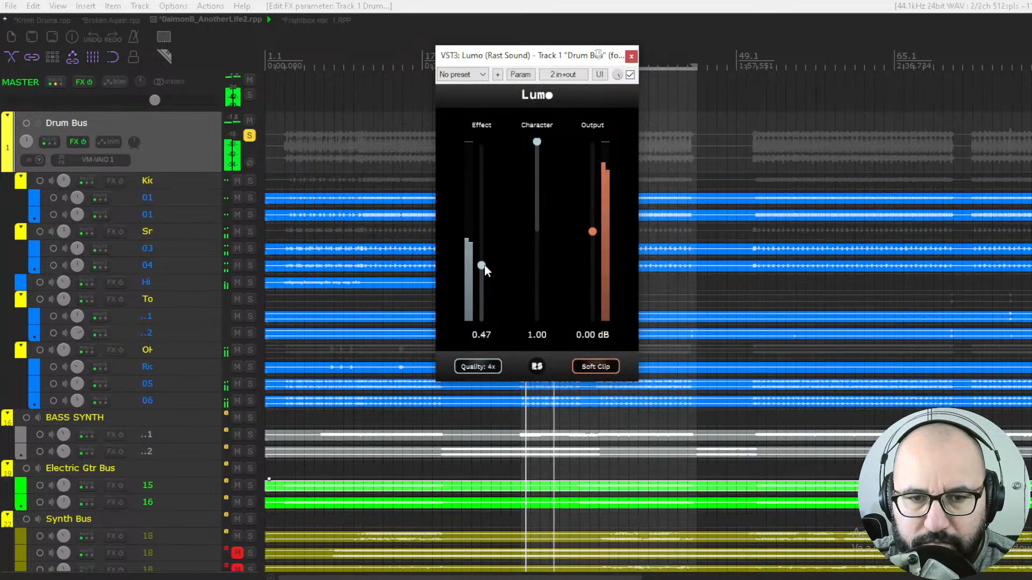
drag(536, 139, 537, 178)
drag(592, 231, 595, 257)
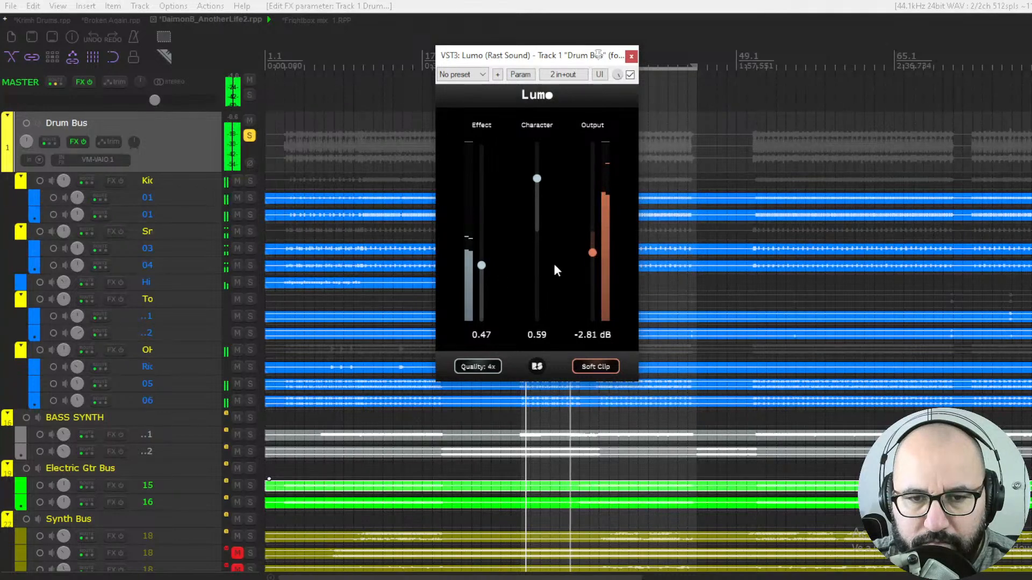
- Raise Effect to 0.89 and lower Output to -4.78 dB, then toggle the bypass to compare
drag(482, 266, 485, 217)
mouse_move(592, 253)
mouse_down()
mouse_move(594, 270)
mouse_move(595, 256)
mouse_up()
click(630, 75)
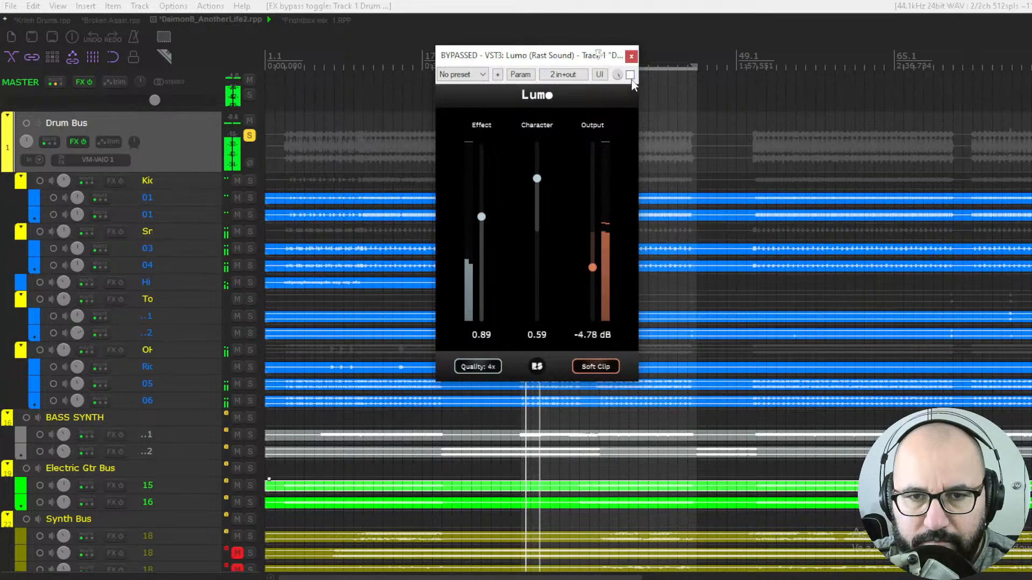
click(630, 75)
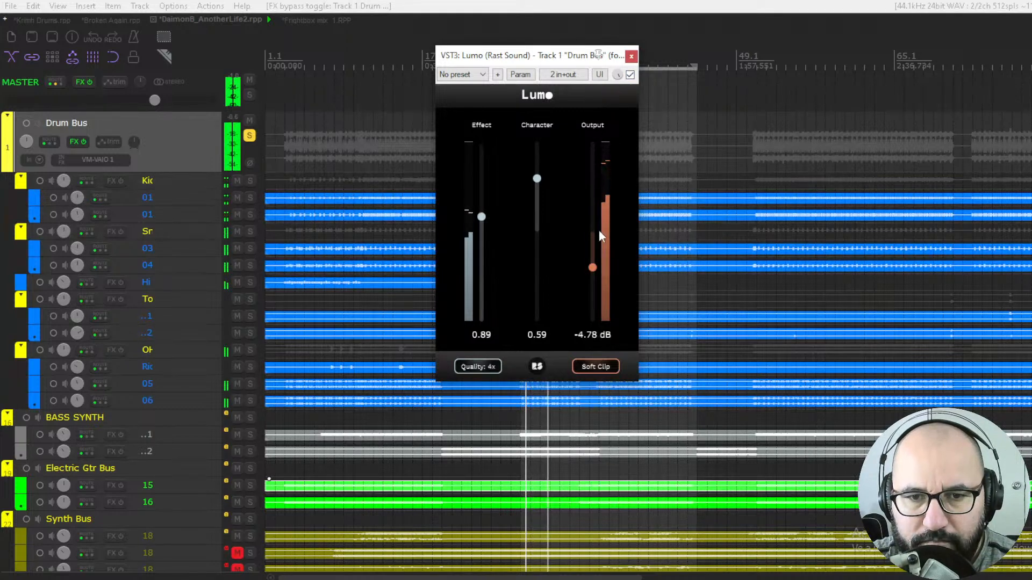
- Lower Output to -5.16 dB, move the playhead, and toggle the bypass to compare
drag(594, 266, 594, 269)
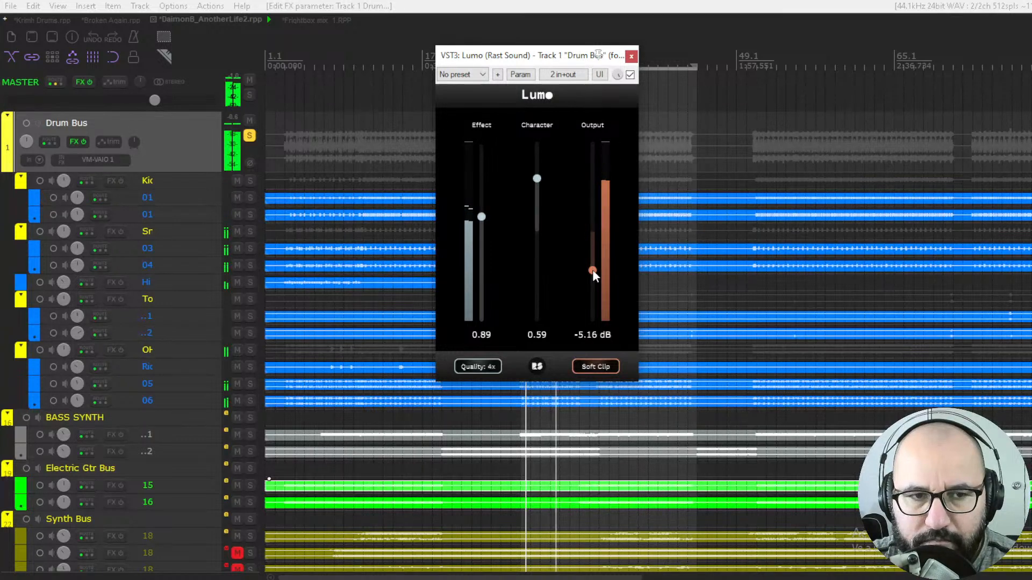
click(237, 118)
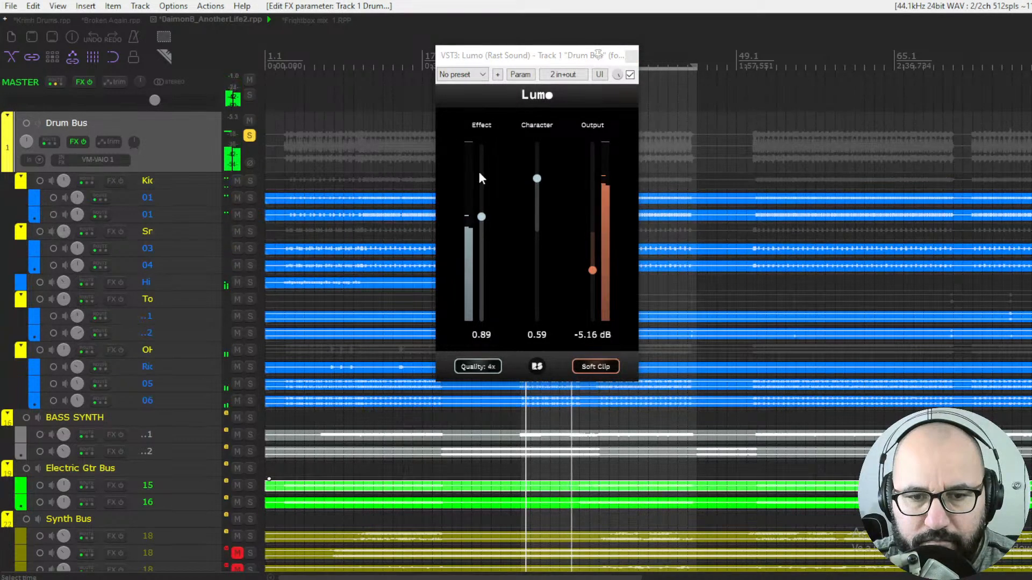
click(597, 418)
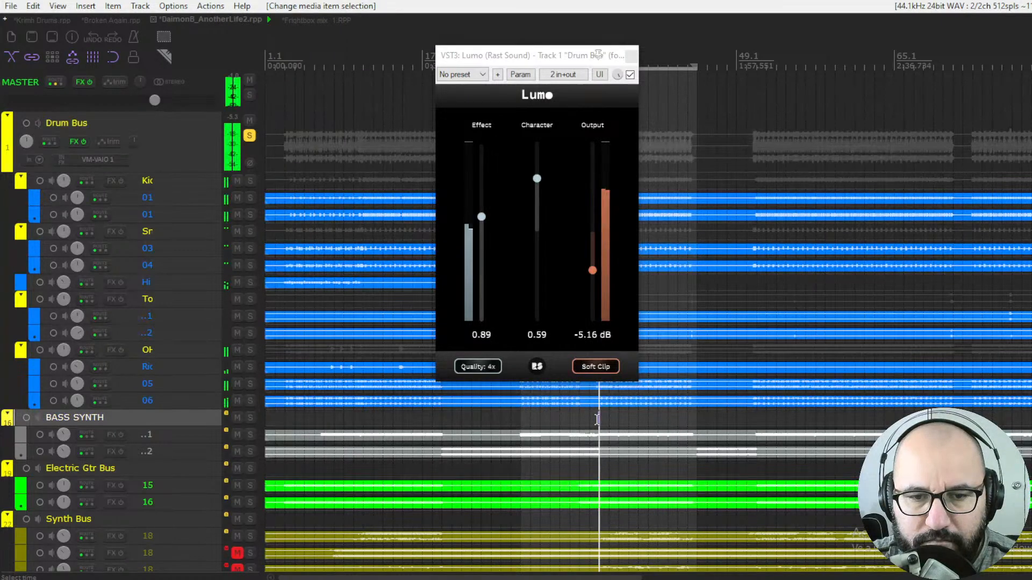
click(630, 75)
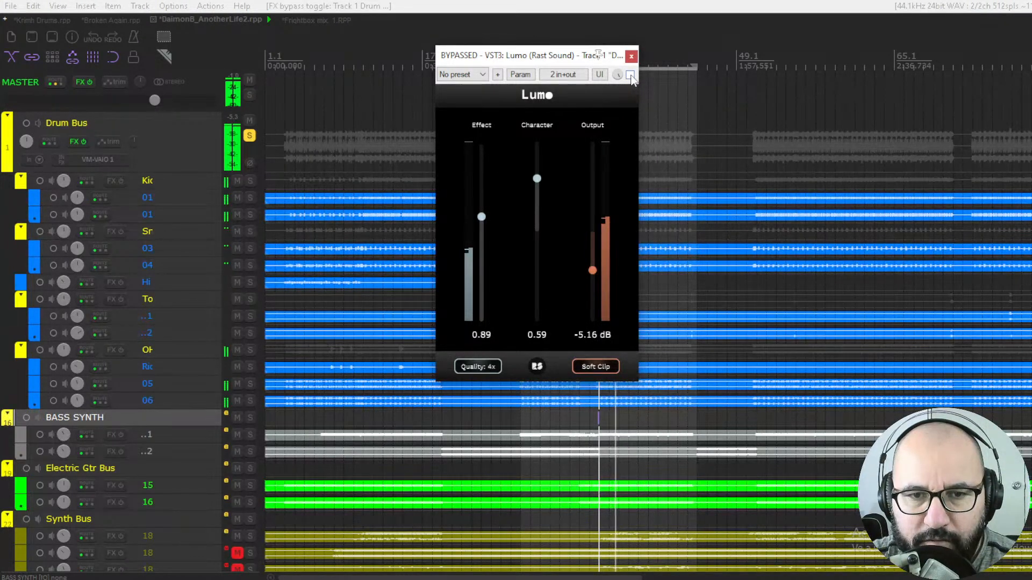
click(629, 75)
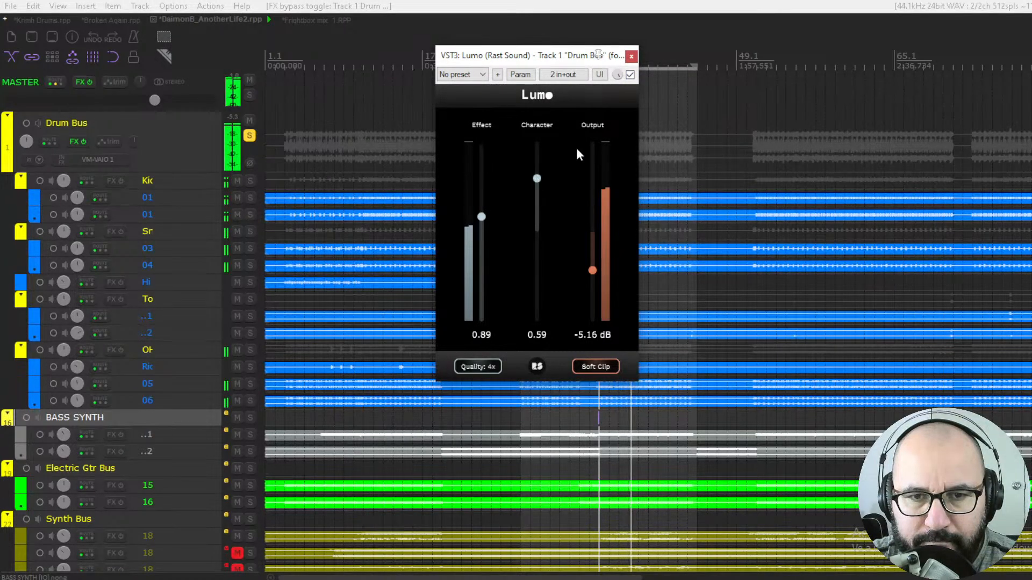
- Trim Output to -5.62 dB while toggling the bypass to compare against the dry mix
click(630, 75)
click(630, 75)
drag(592, 271, 595, 278)
click(630, 74)
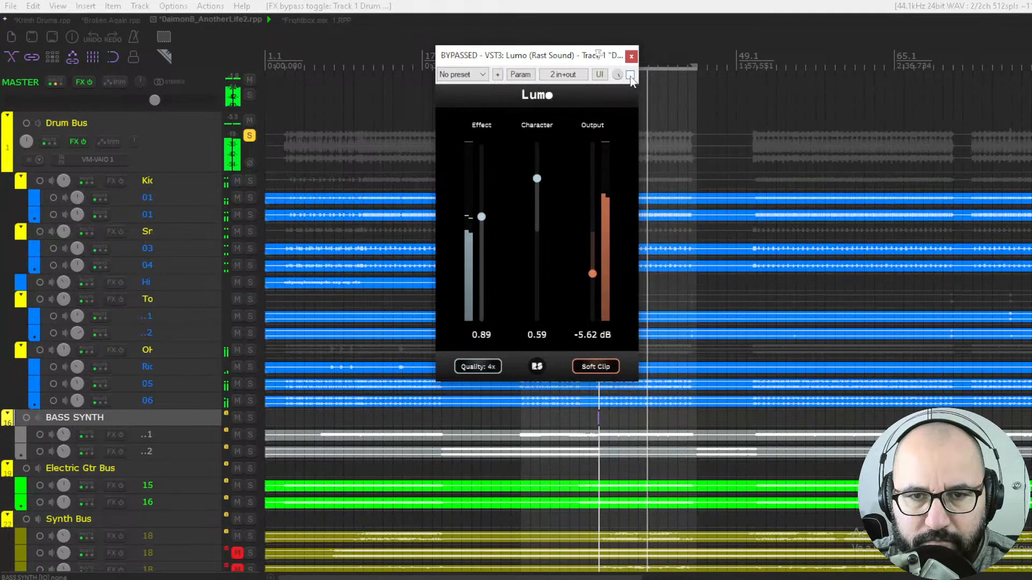
click(630, 75)
- Push Character to 1.00, restart playback and toggle the bypass to compare
drag(537, 177, 544, 147)
click(630, 74)
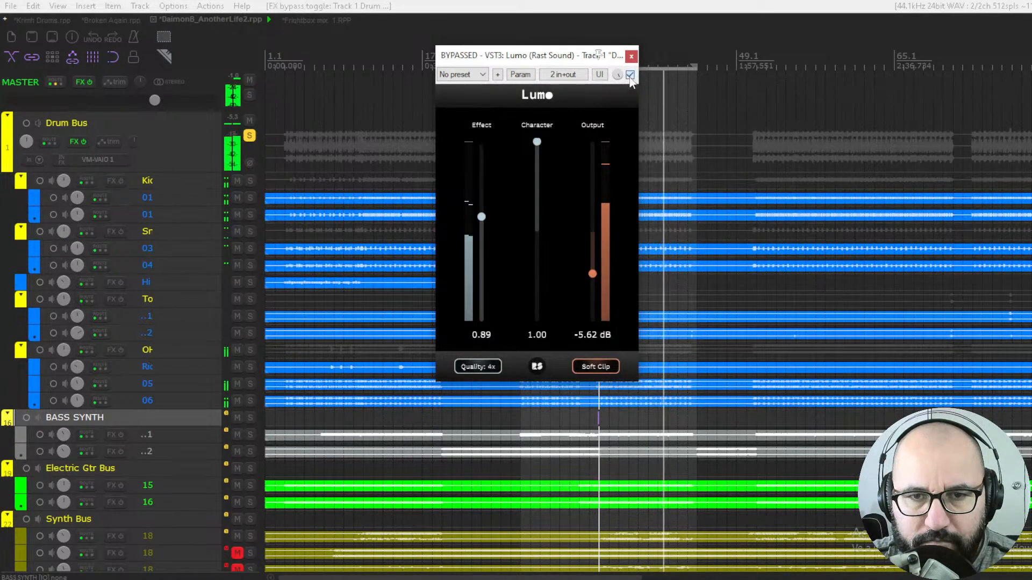
click(630, 75)
key(space)
key(space)
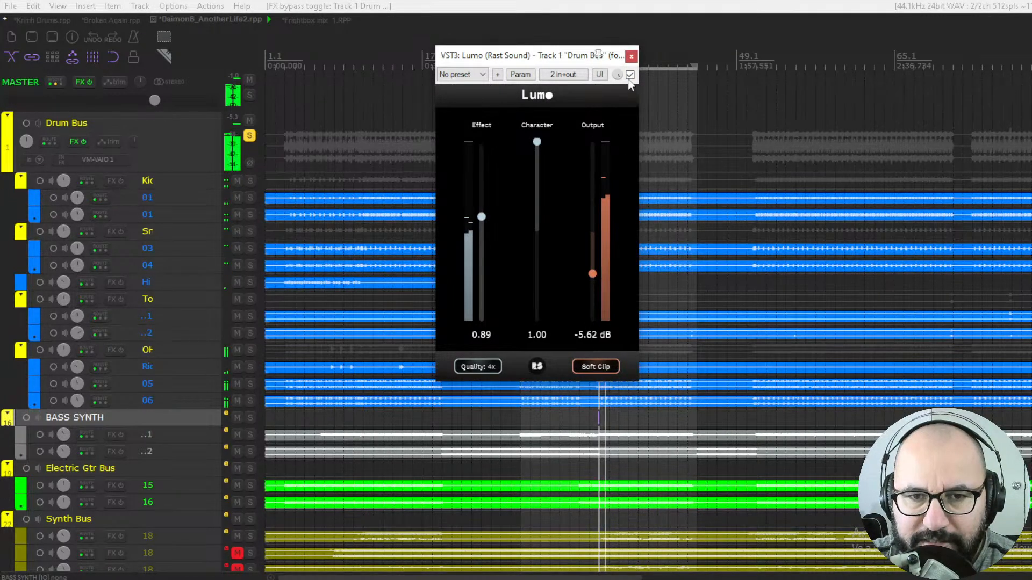
click(630, 75)
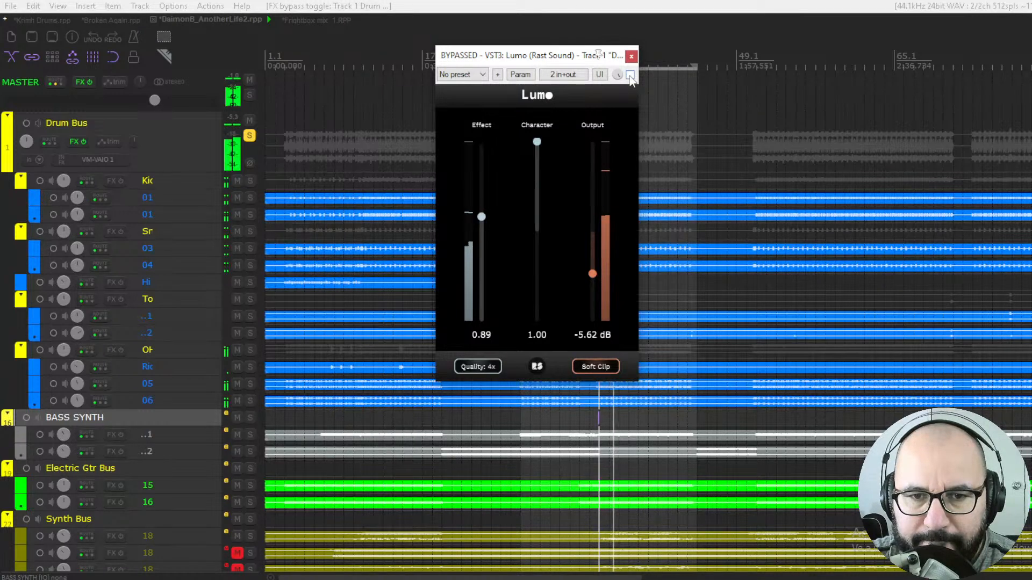
click(630, 75)
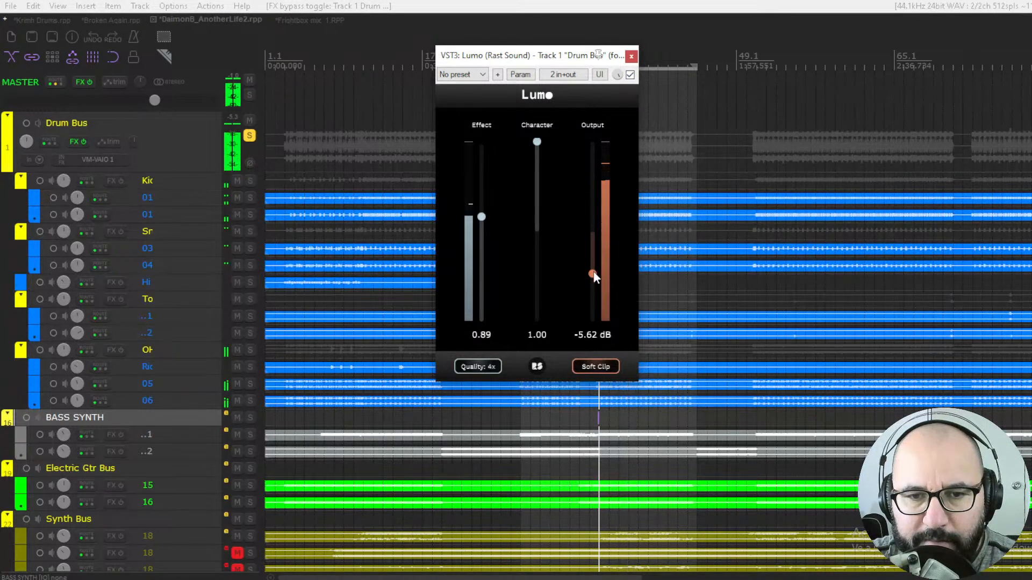
- Lower Output to -5.91 dB and toggle the bypass to compare
drag(592, 273, 594, 278)
mouse_move(537, 142)
mouse_down()
mouse_move(531, 334)
mouse_move(536, 142)
mouse_up()
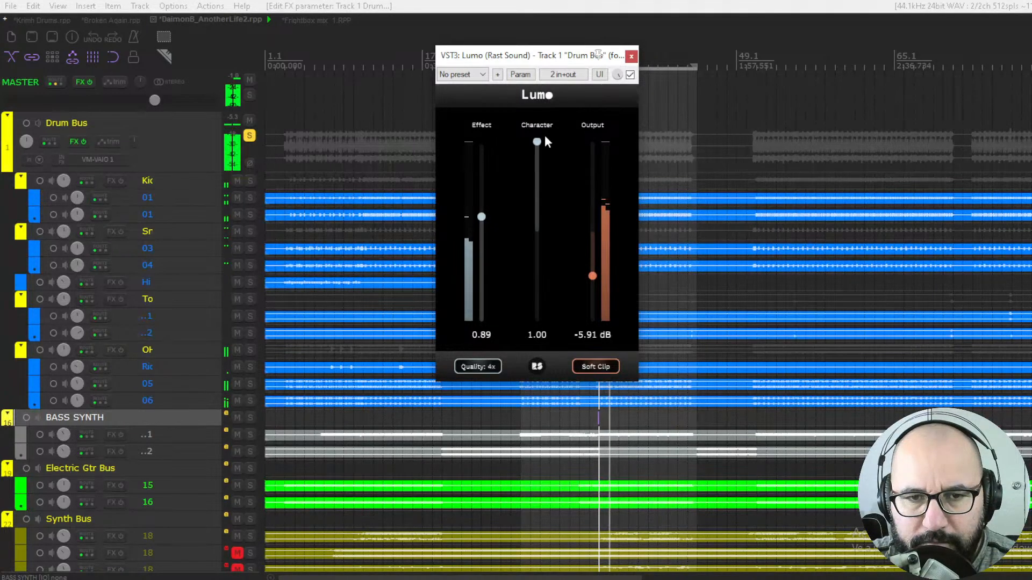
click(629, 74)
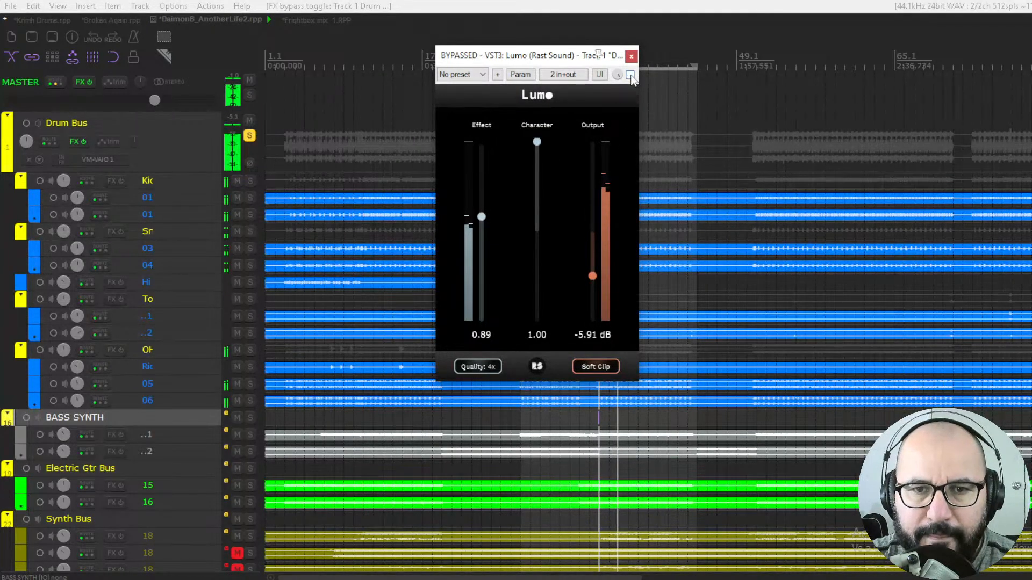
click(630, 75)
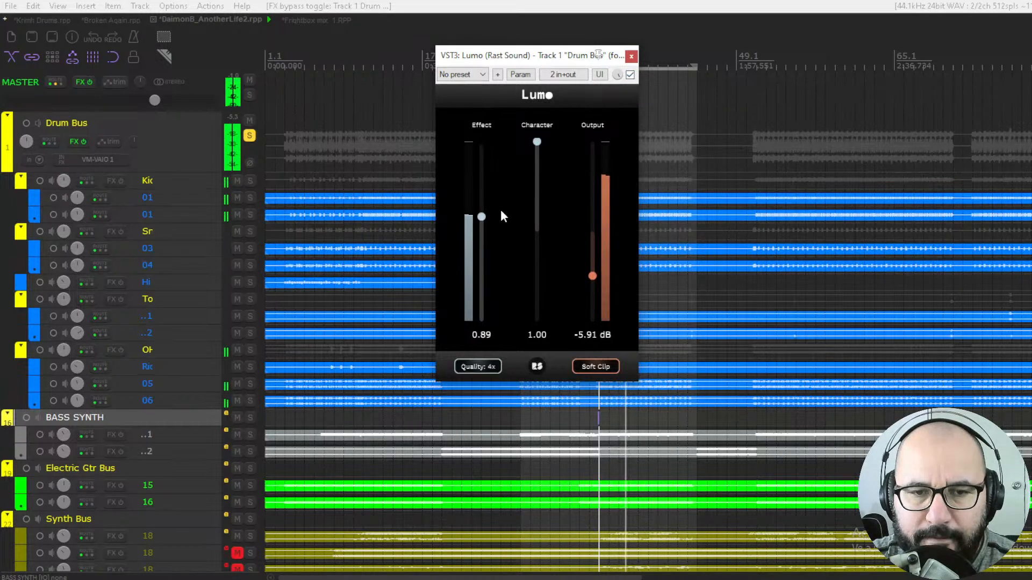
- Raise Effect to 1.01 and Output to -6.09 dB, toggling the bypass to compare
mouse_move(481, 216)
mouse_down()
mouse_move(485, 192)
mouse_move(485, 202)
mouse_up()
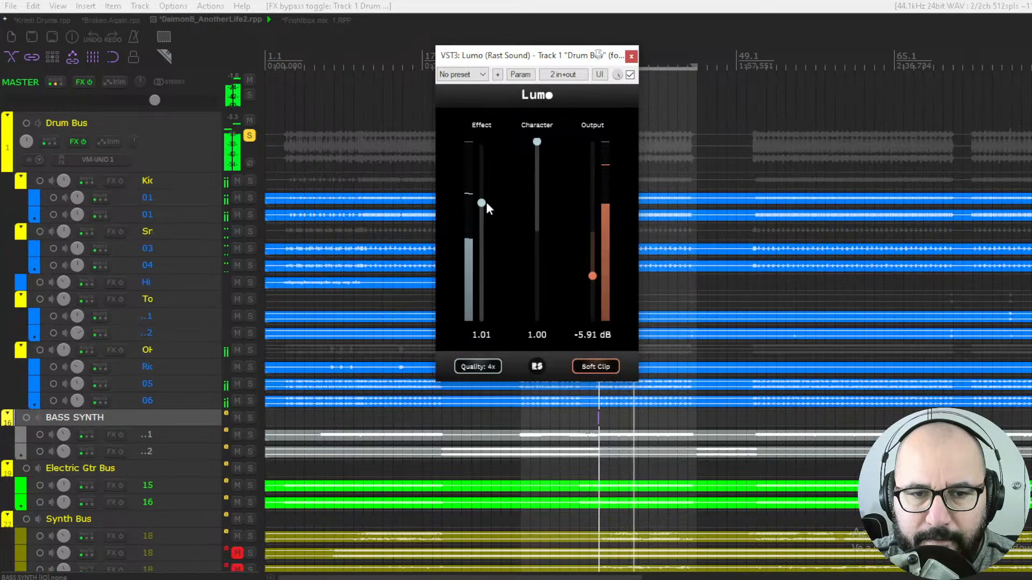
click(592, 276)
drag(592, 276, 592, 278)
click(630, 75)
click(630, 74)
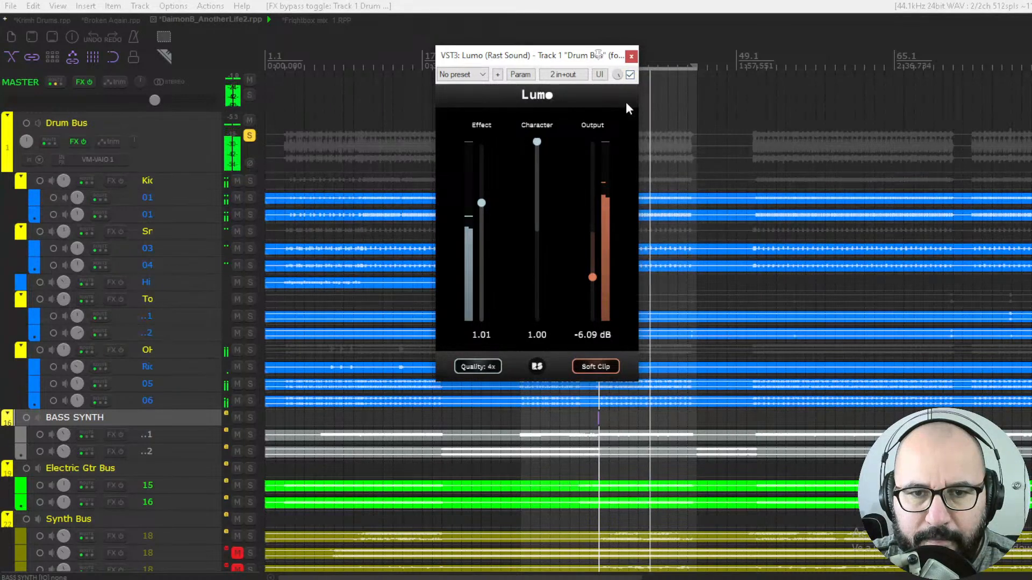
- Lower Output to -6.84 dB and toggle the bypass again
drag(595, 281, 594, 287)
click(629, 75)
click(630, 75)
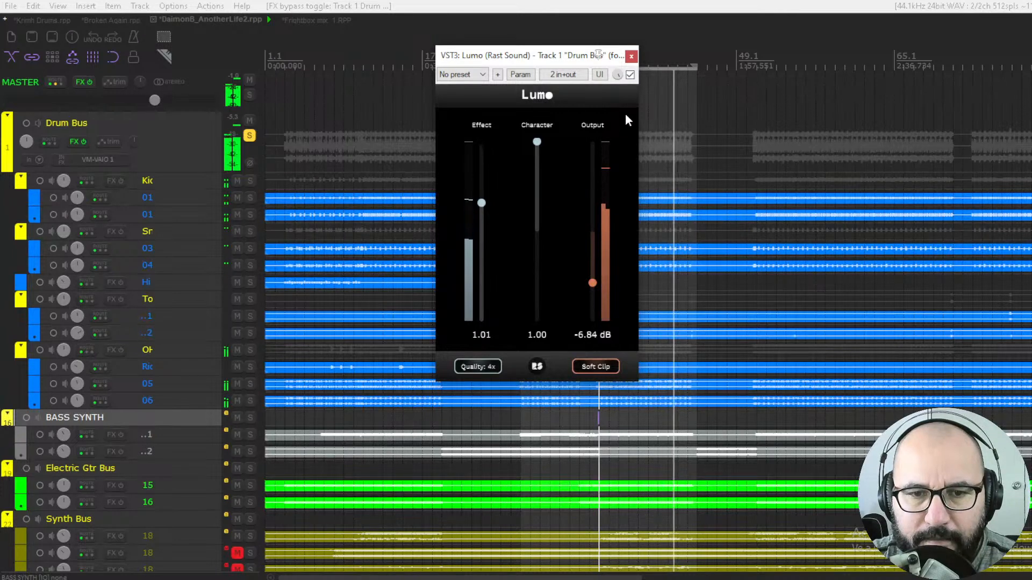
- Restart playback and set Effect to 0.43, Character to 0.53 and Output to -0.94 dB
drag(594, 233, 594, 240)
drag(482, 203, 483, 354)
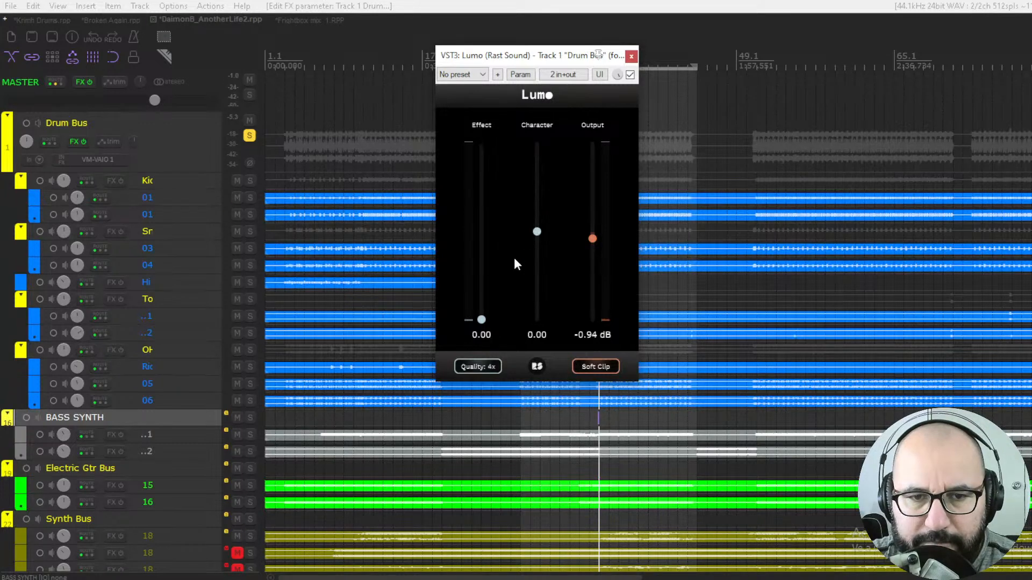
key(space)
drag(485, 318, 483, 271)
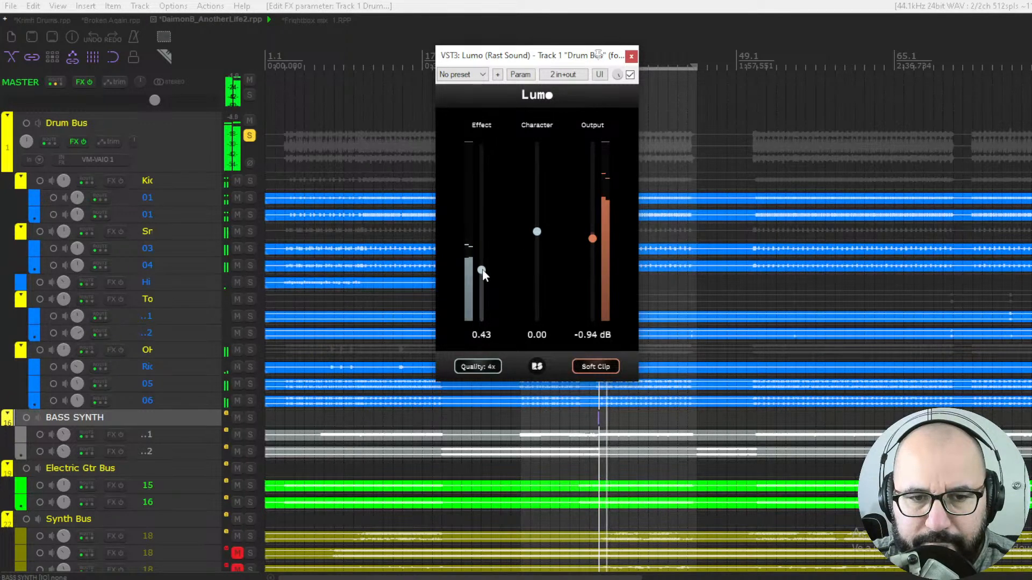
drag(537, 233, 542, 192)
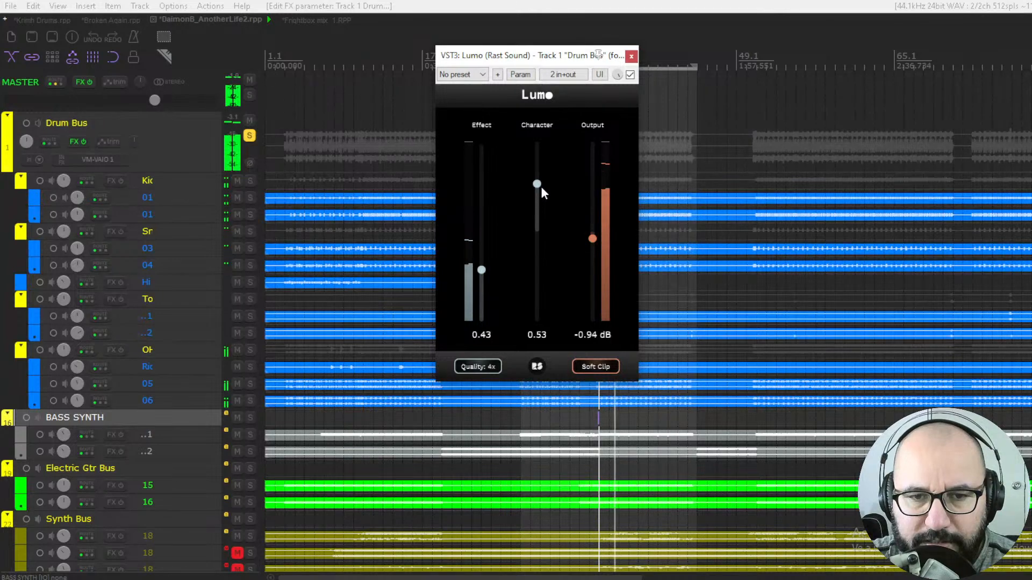
- Toggle the bypass, restart playback and set Output to -3.00 dB
click(630, 75)
click(630, 75)
key(space)
drag(592, 239, 594, 255)
key(space)
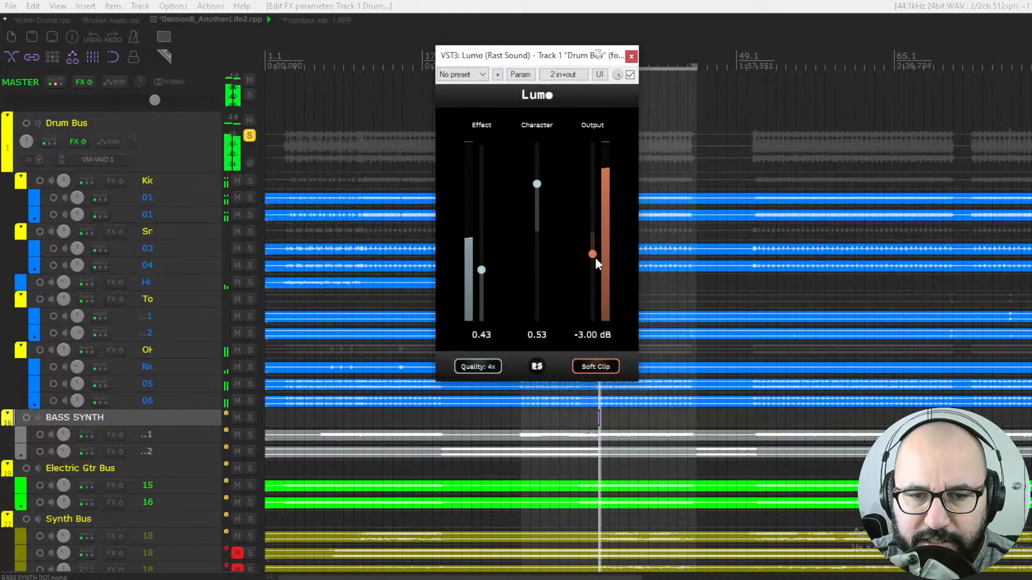
- Toggle the bypass while restarting playback to compare the processed and dry drums, then stop playback
click(631, 76)
click(631, 75)
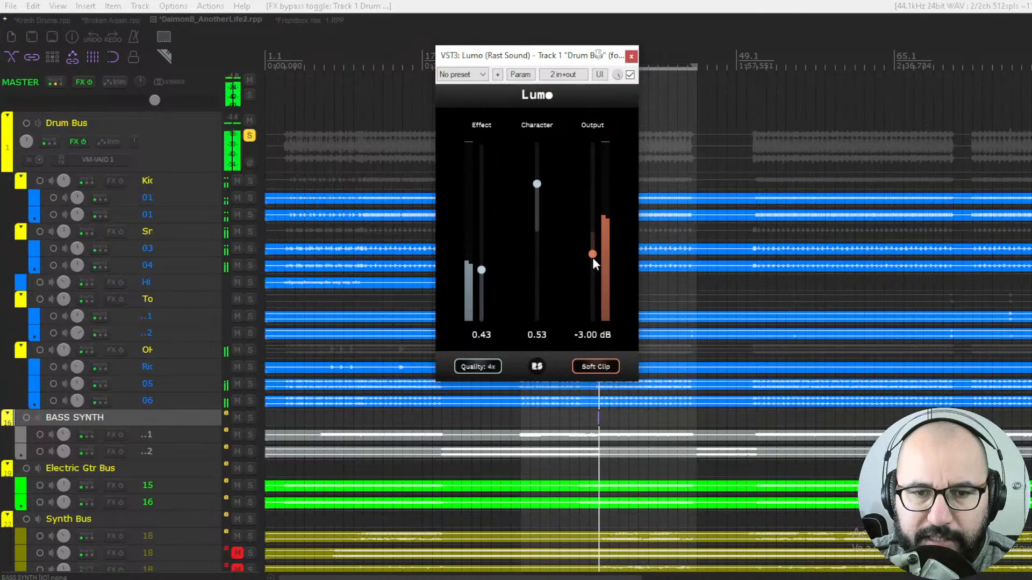
key(space)
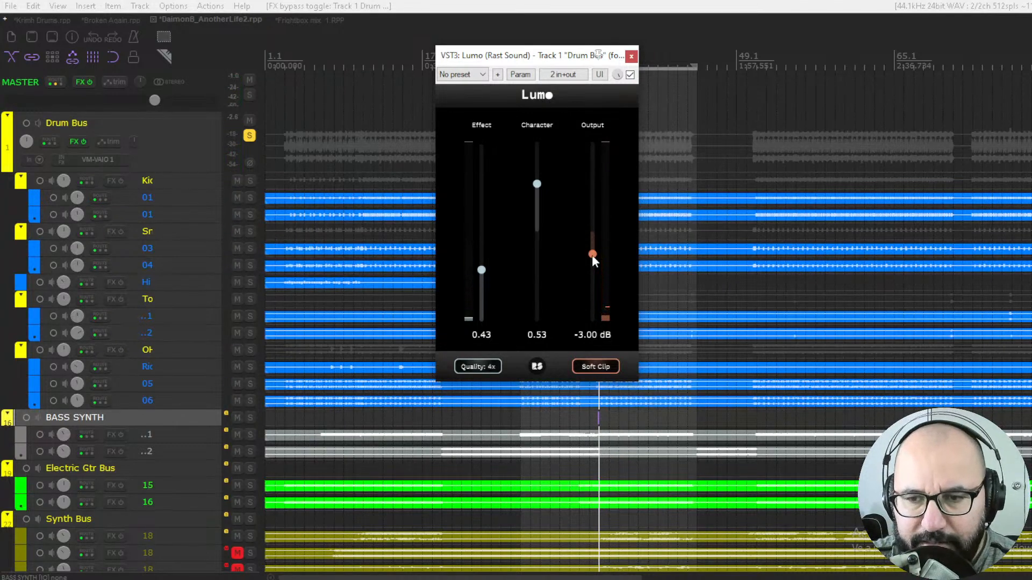
key(space)
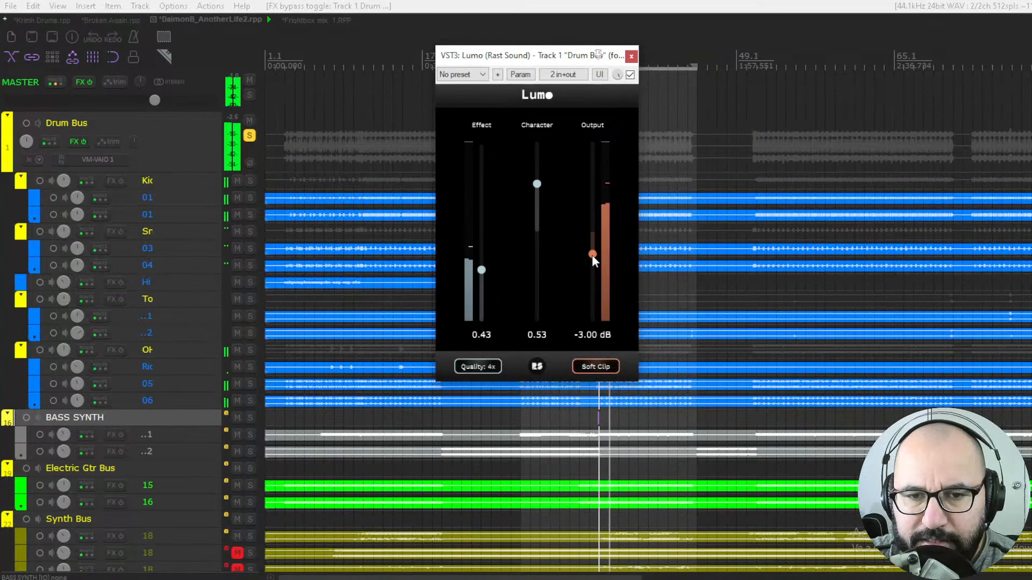
click(630, 75)
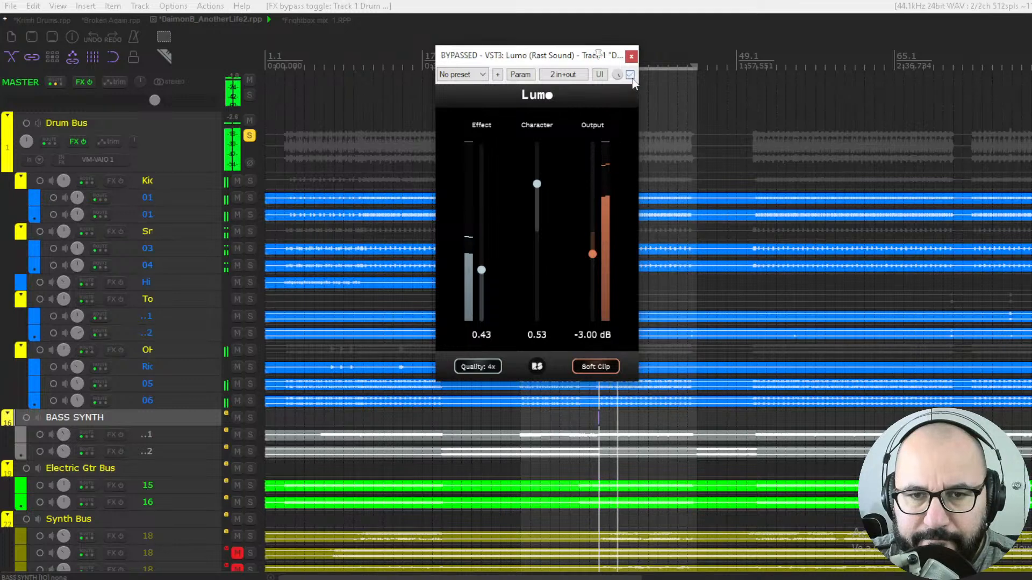
click(630, 75)
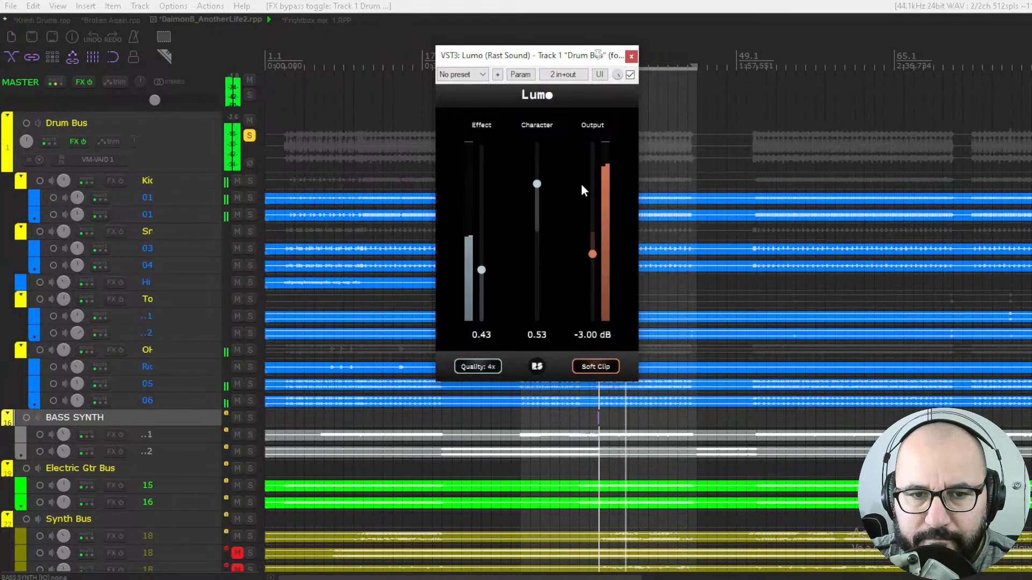
key(space)
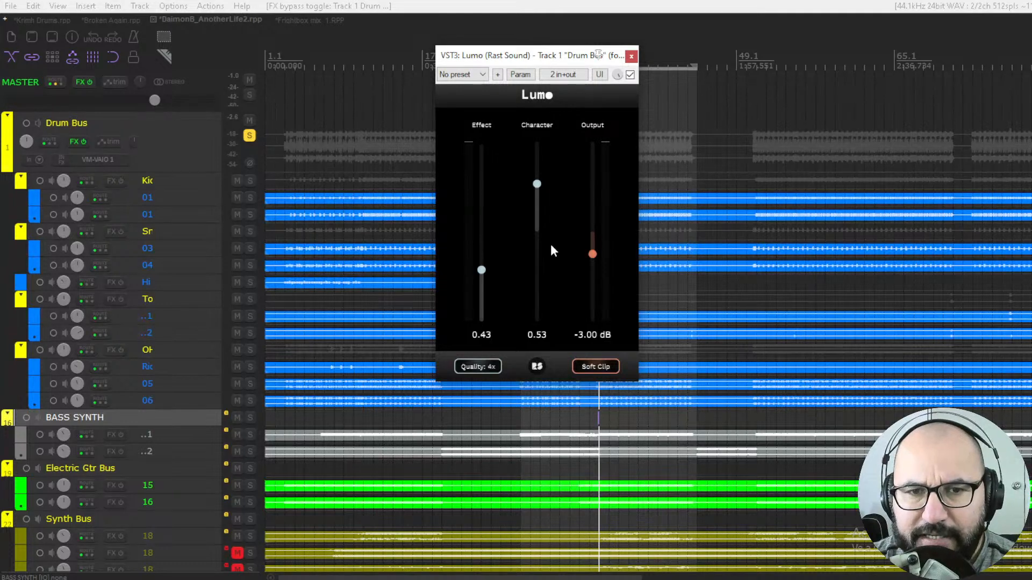
- Bypass the Drum Bus Lumo, switch to the Frightbox mix_1 project and start playback
click(629, 75)
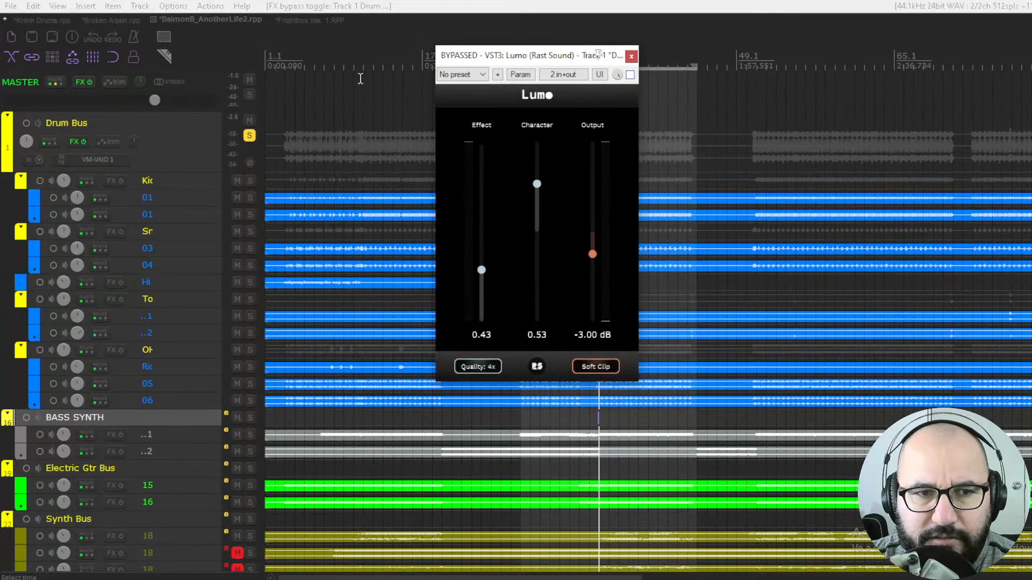
click(296, 20)
click(470, 113)
key(space)
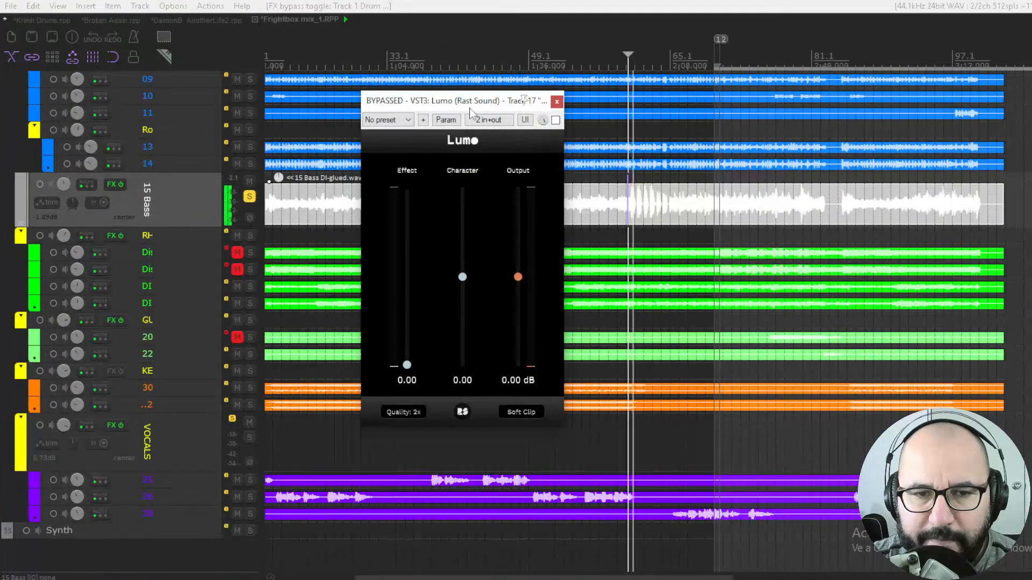
- Enable Lumo on the 15 Bass track, turn on Soft Clip, set Quality to 4x and Character to 1.00
click(555, 120)
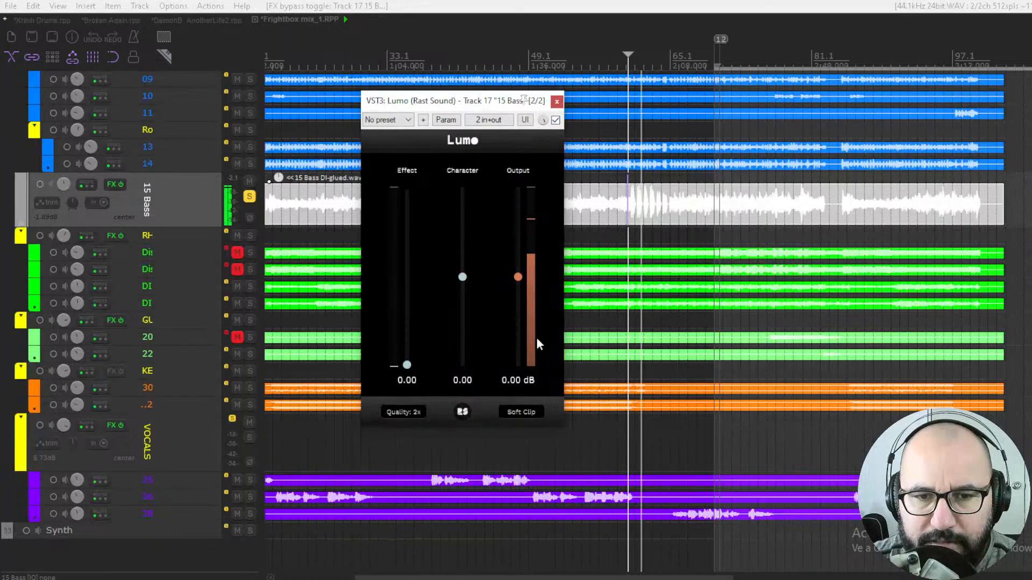
click(521, 412)
click(404, 412)
drag(463, 277, 472, 200)
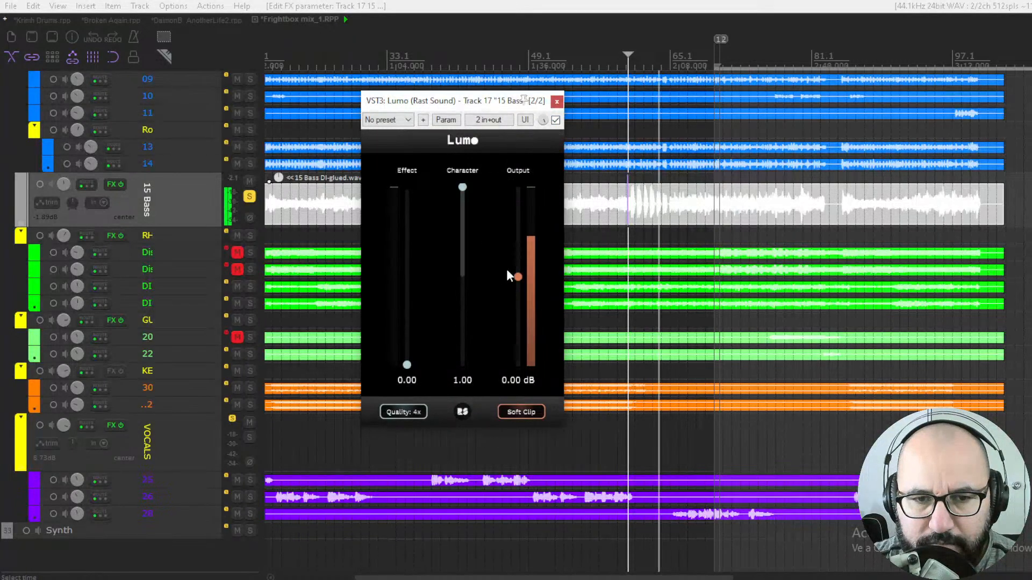
- Toggle the Lumo bypass on the 15 Bass track a few times, then start playback
click(555, 120)
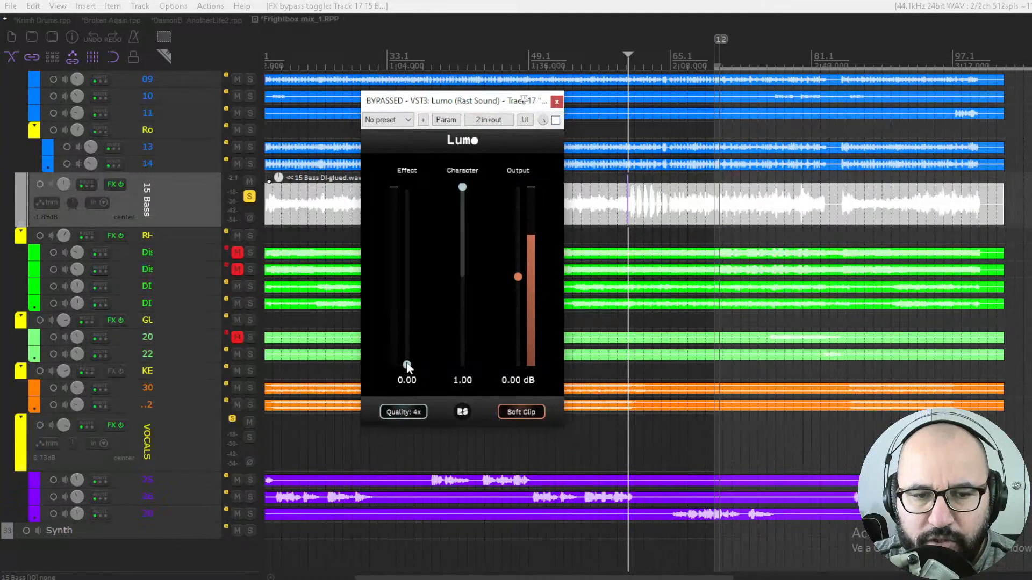
click(463, 186)
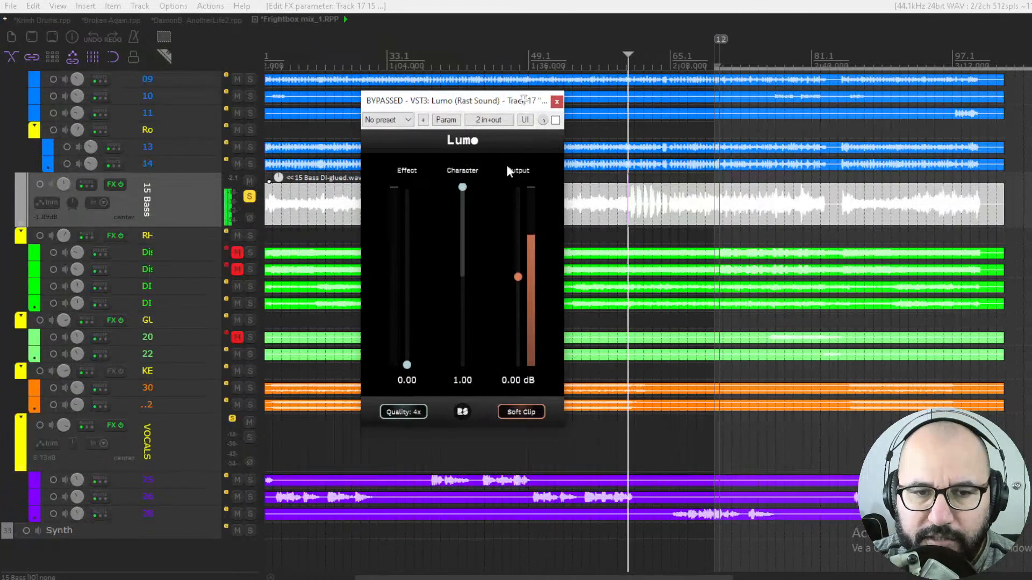
click(555, 119)
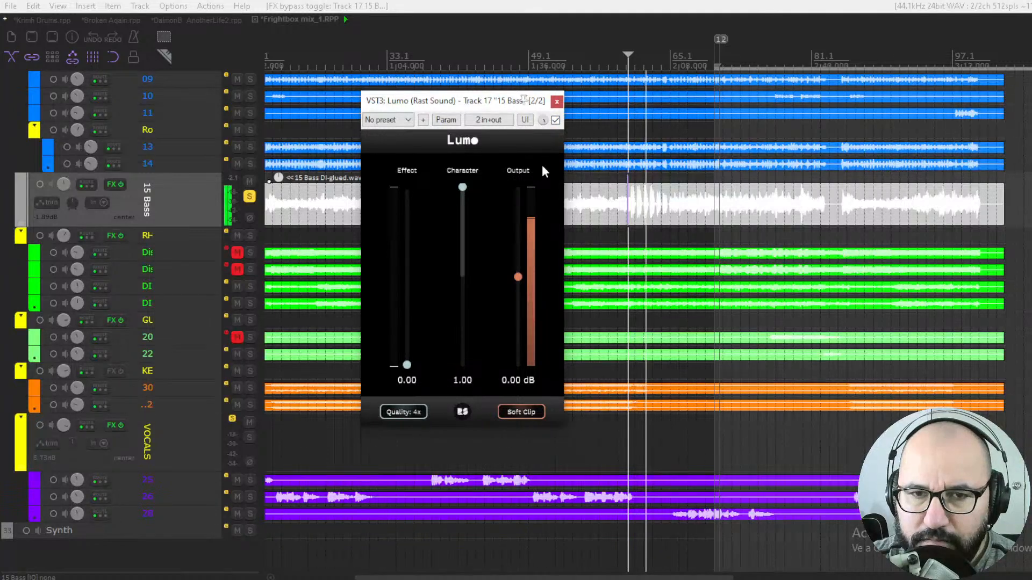
click(555, 119)
click(555, 120)
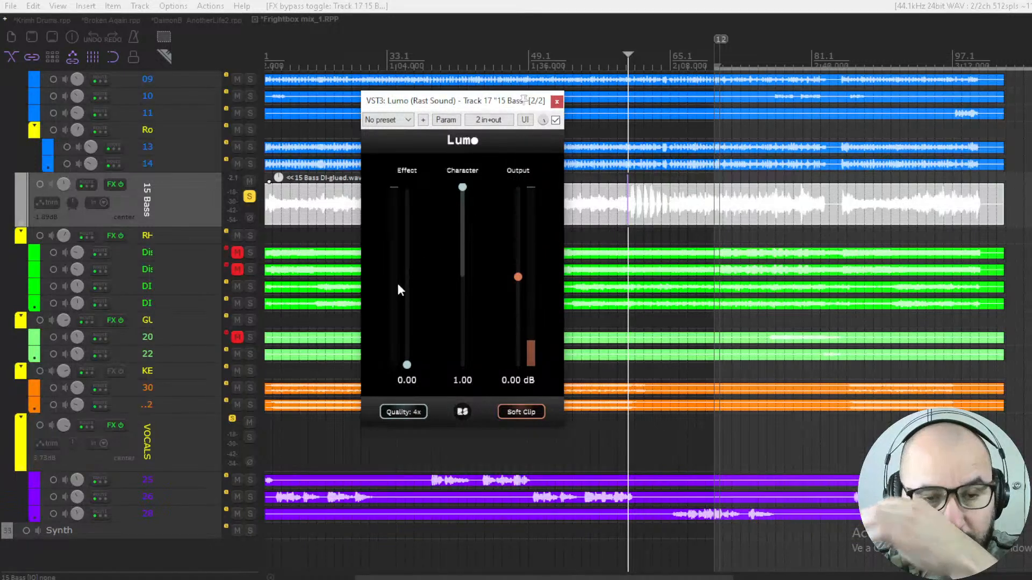
key(space)
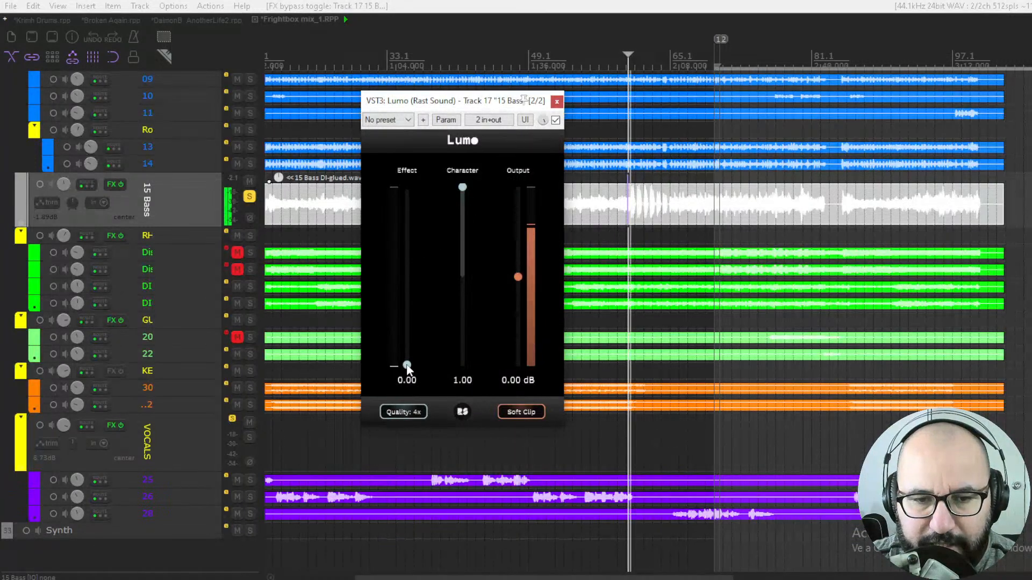
- Set Output to +1.50 dB and Effect to 0.70, toggling the bypass to compare
drag(519, 279, 517, 289)
drag(407, 365, 405, 289)
click(556, 120)
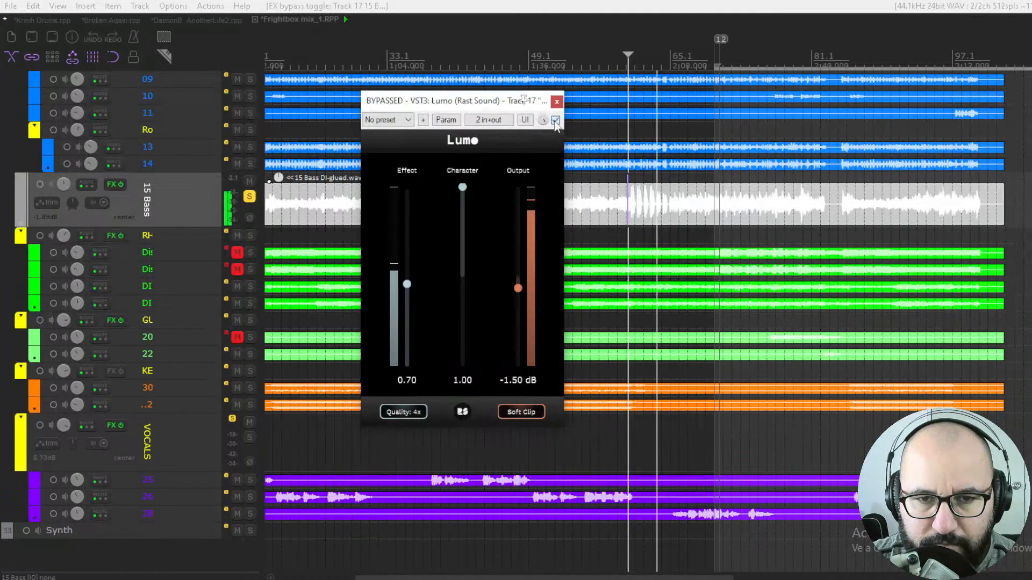
click(555, 120)
- Lower Output to -4.87 dB in several moves, toggling the bypass between adjustments to compare
drag(517, 288, 520, 303)
click(556, 120)
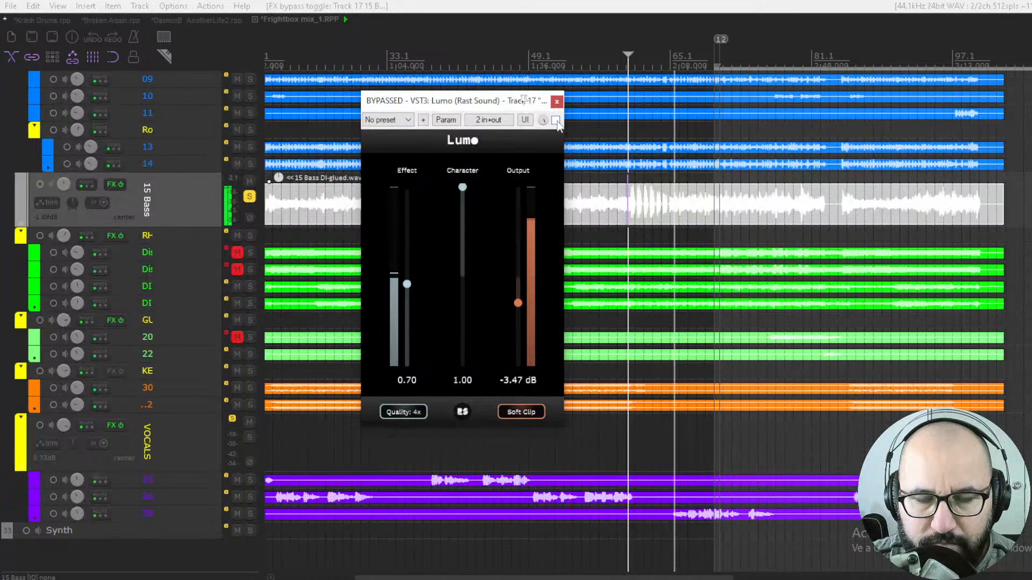
click(556, 120)
drag(518, 303, 520, 316)
click(556, 120)
click(556, 120)
drag(517, 298, 518, 316)
click(556, 120)
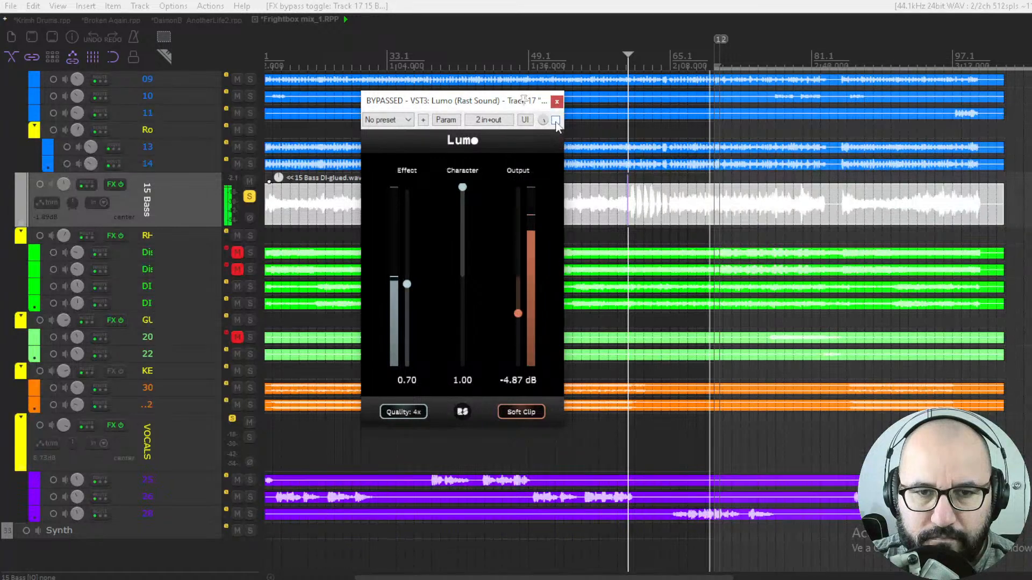
click(556, 120)
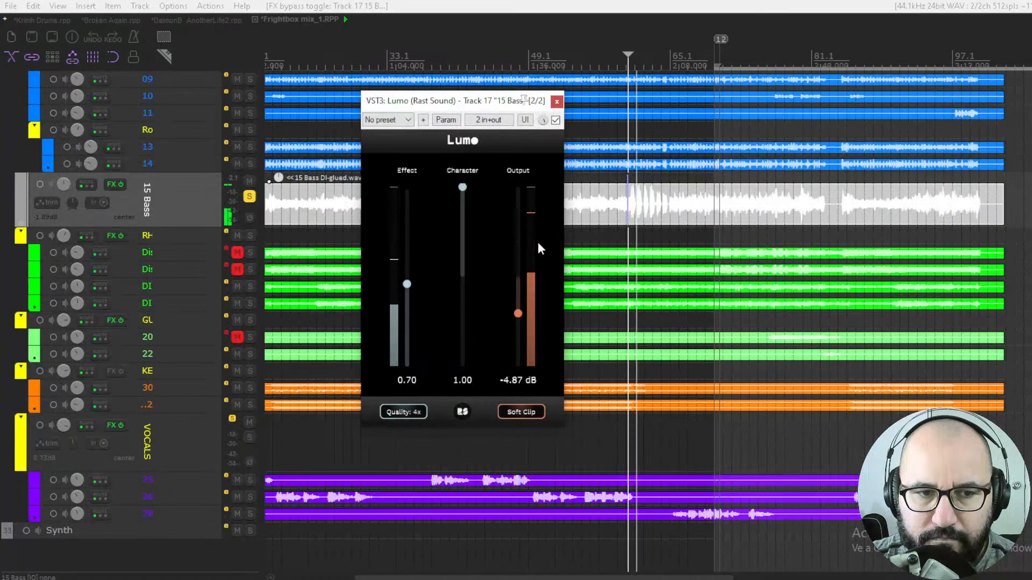
click(556, 120)
click(556, 120)
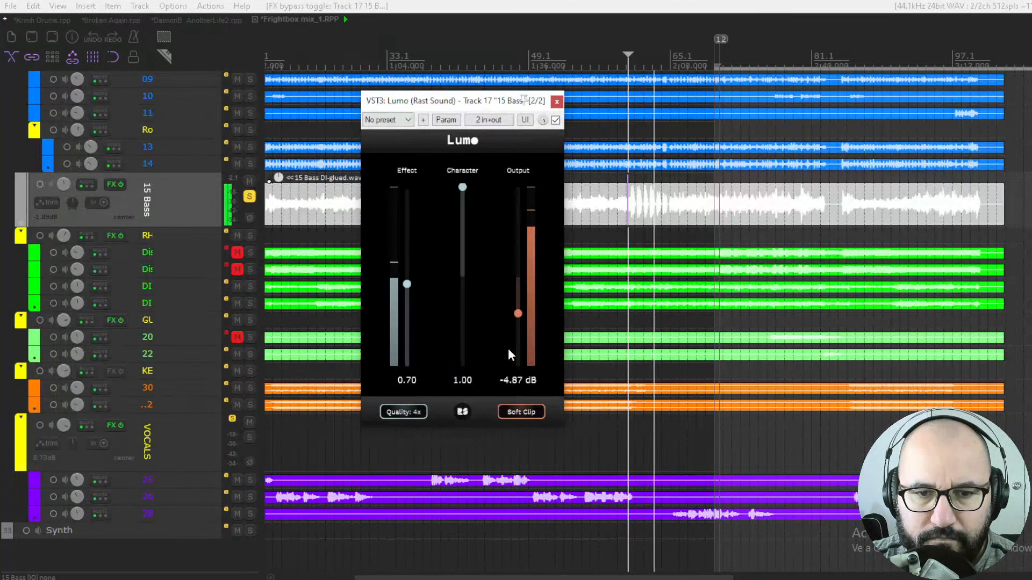
- Raise Effect to 0.96 and set Output to -5.62 dB, comparing against bypass
drag(407, 284, 407, 253)
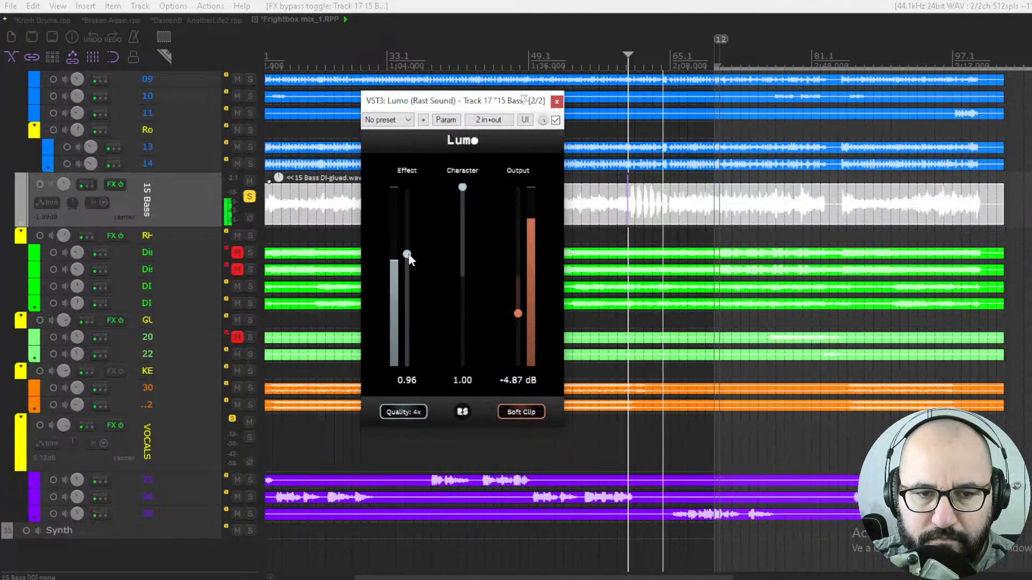
drag(518, 314, 517, 318)
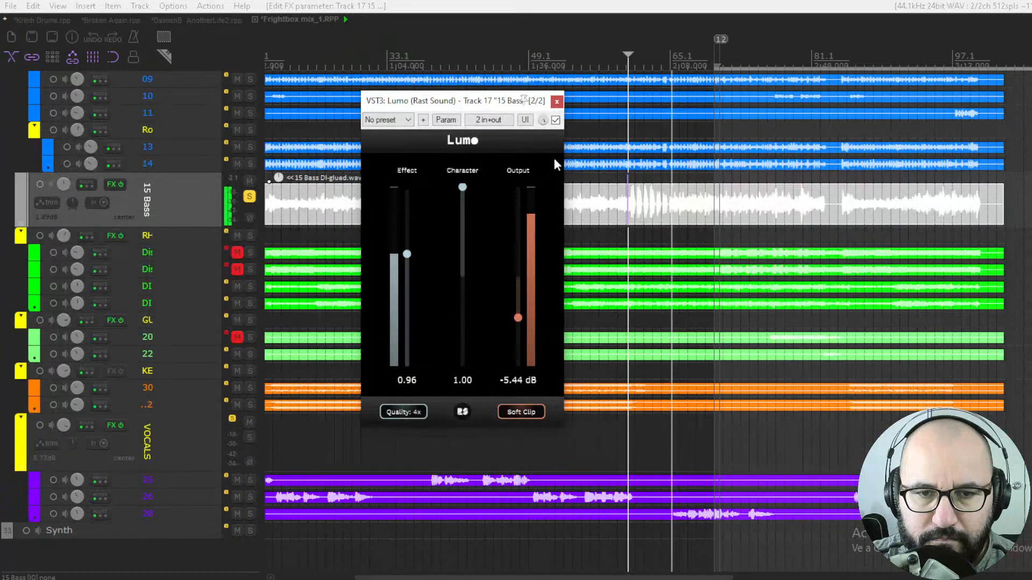
click(556, 121)
click(555, 121)
drag(518, 318, 518, 321)
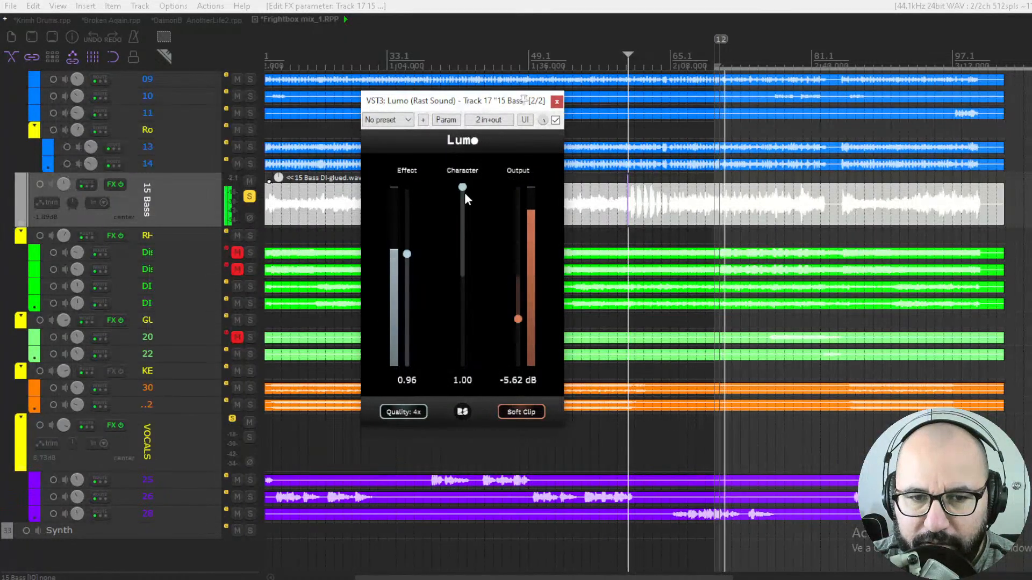
click(556, 120)
click(556, 120)
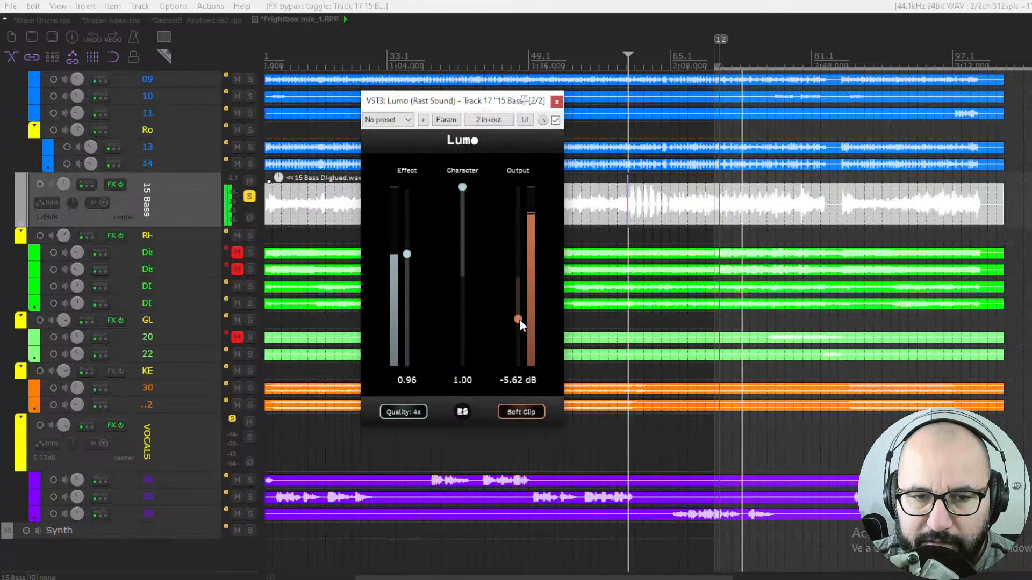
- Restart playback and toggle the bypass to compare the processed and dry bass
key(space)
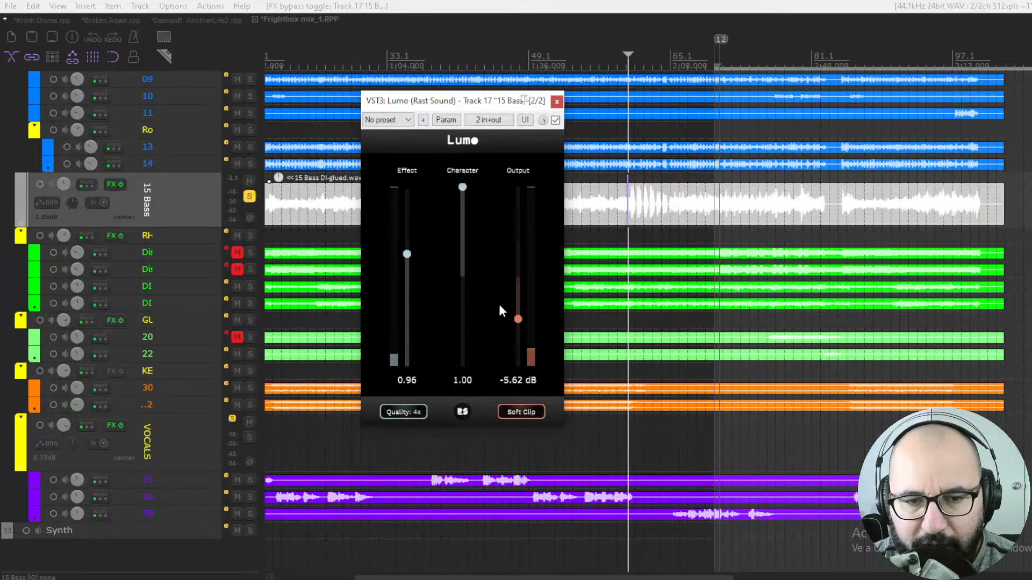
key(space)
click(555, 120)
click(555, 120)
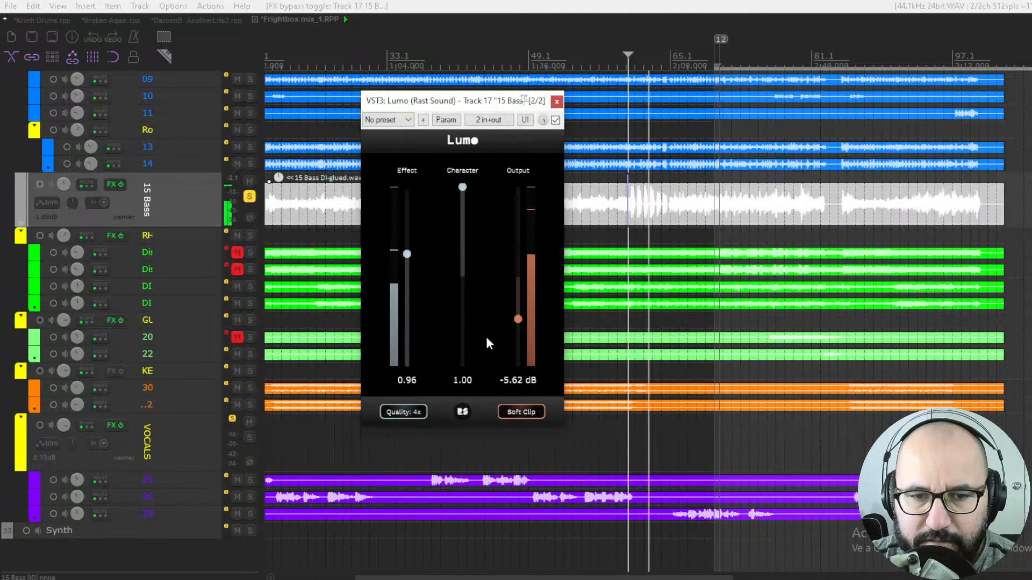
- Raise Effect to 1.50 and set Output to -8.81 dB, comparing against bypass
drag(406, 254, 407, 191)
drag(518, 318, 518, 335)
click(555, 120)
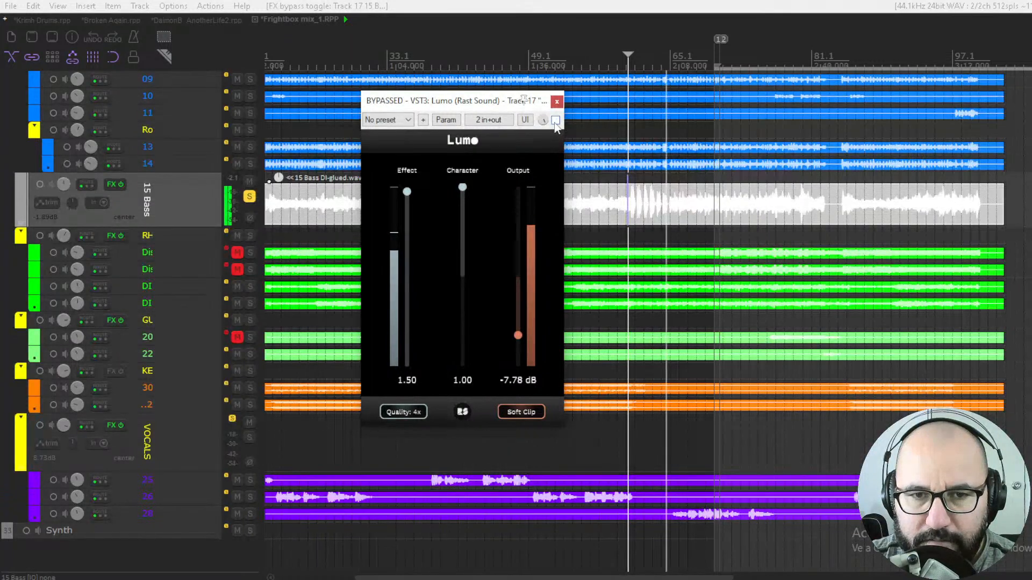
click(555, 120)
drag(520, 339, 519, 345)
click(555, 120)
click(556, 120)
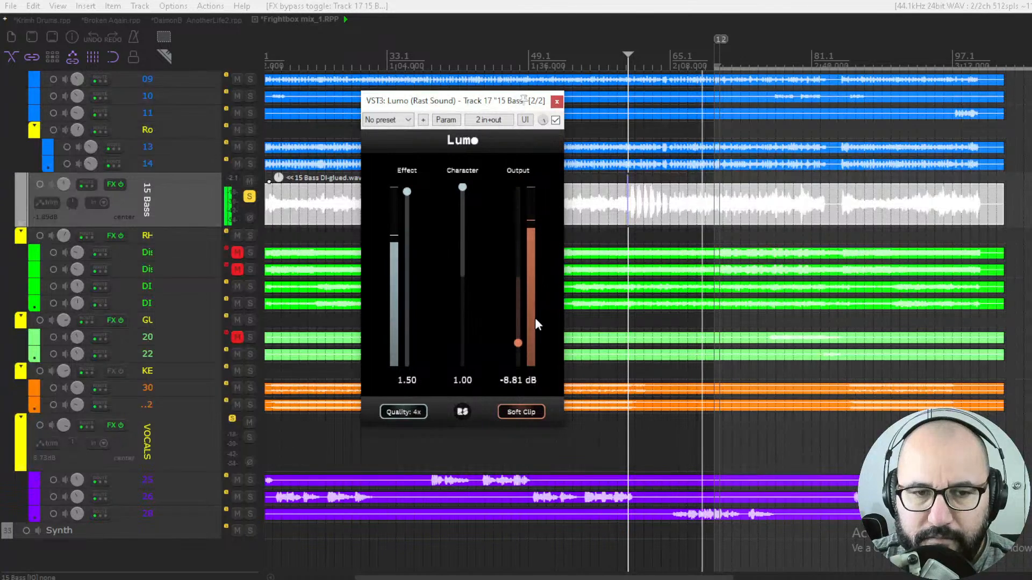
- Restart playback twice while toggling the bypass to compare the processed and dry bass
key(space)
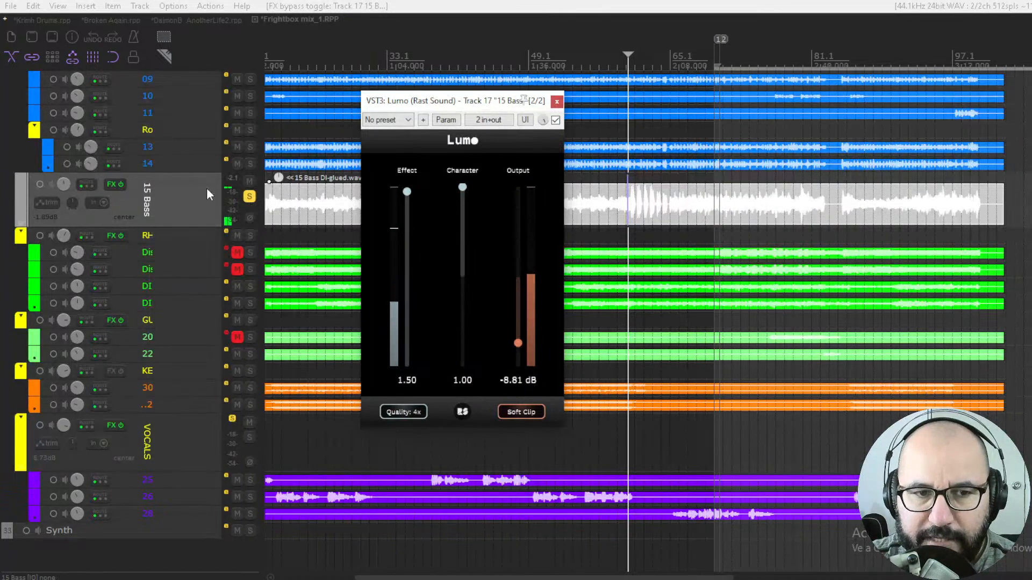
key(space)
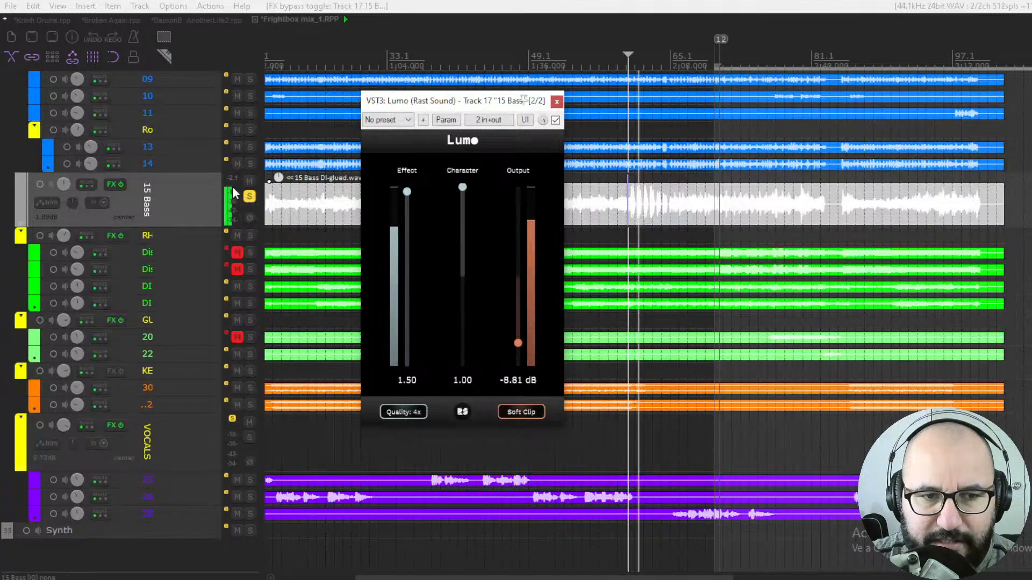
click(556, 120)
click(556, 120)
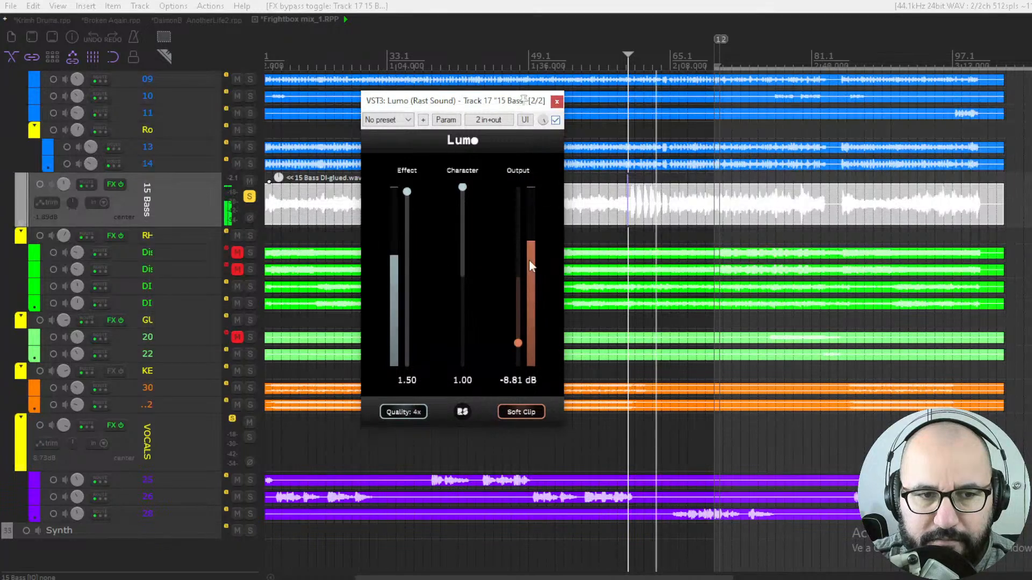
key(space)
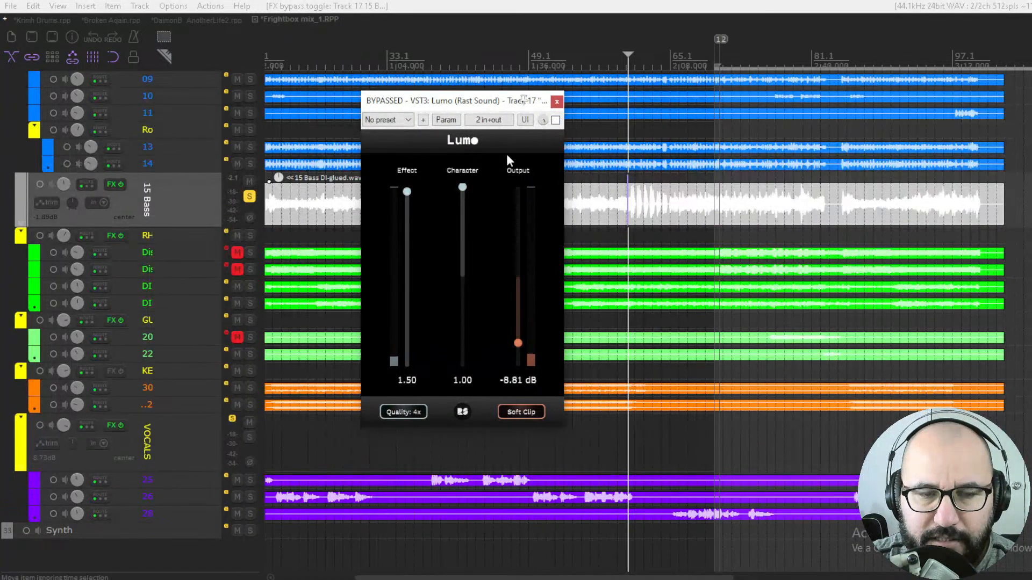
click(555, 120)
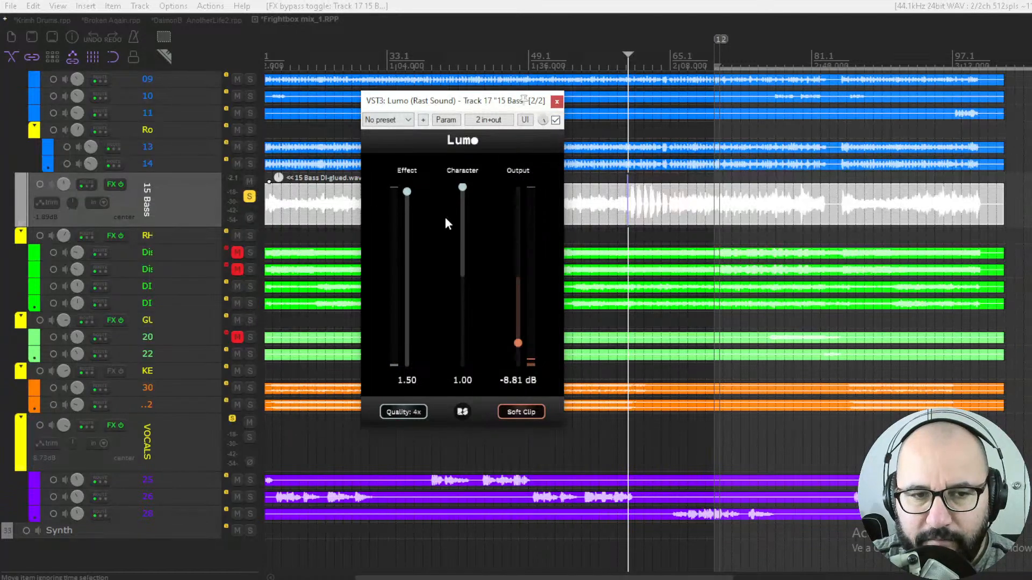
key(space)
- Unsolo the 15 Bass track and set Output to -8.25 dB
key(F6)
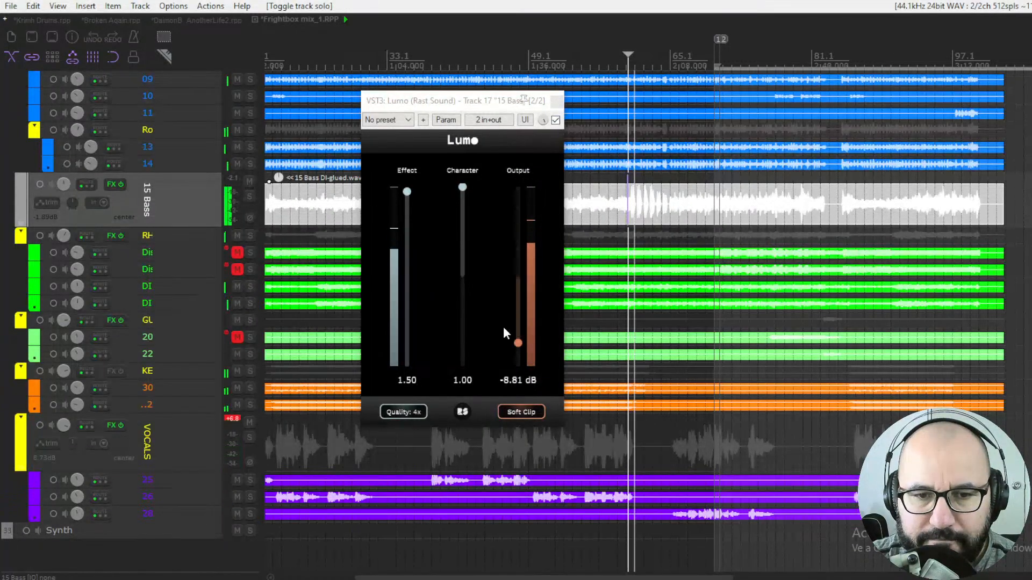
drag(521, 346, 520, 342)
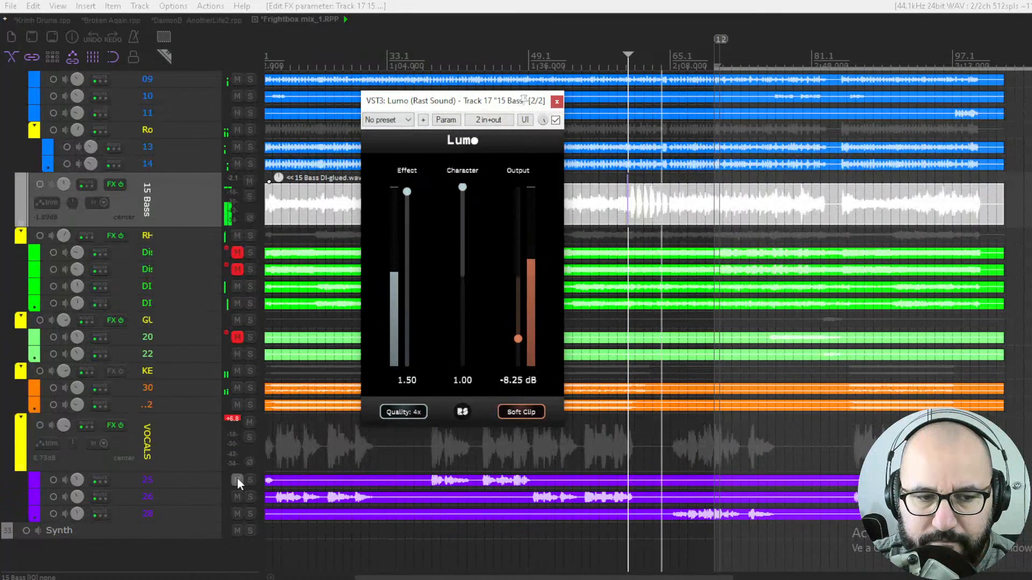
- Mute the VOCALS track and toggle the Lumo bypass to compare in the full mix
click(248, 423)
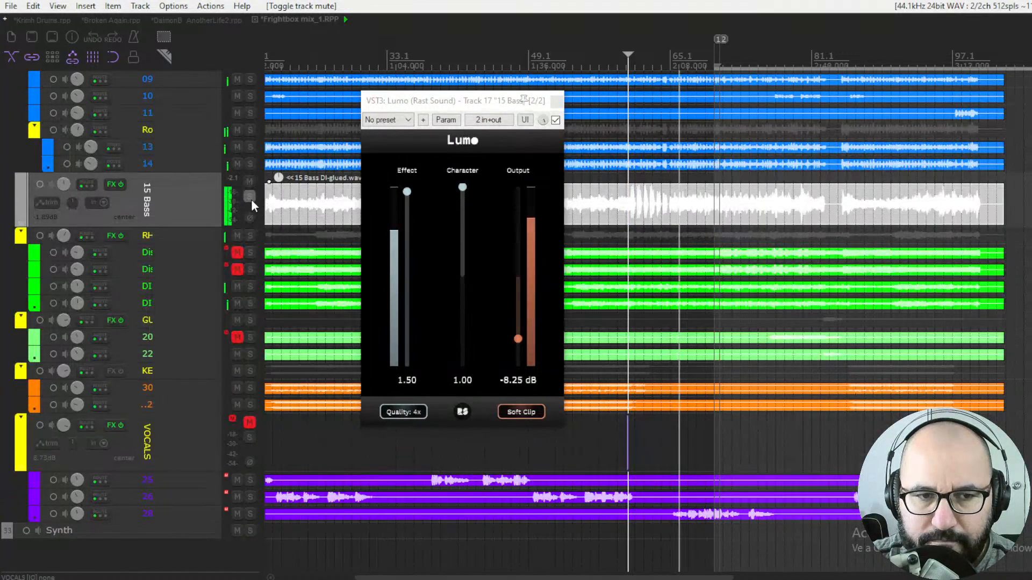
click(555, 120)
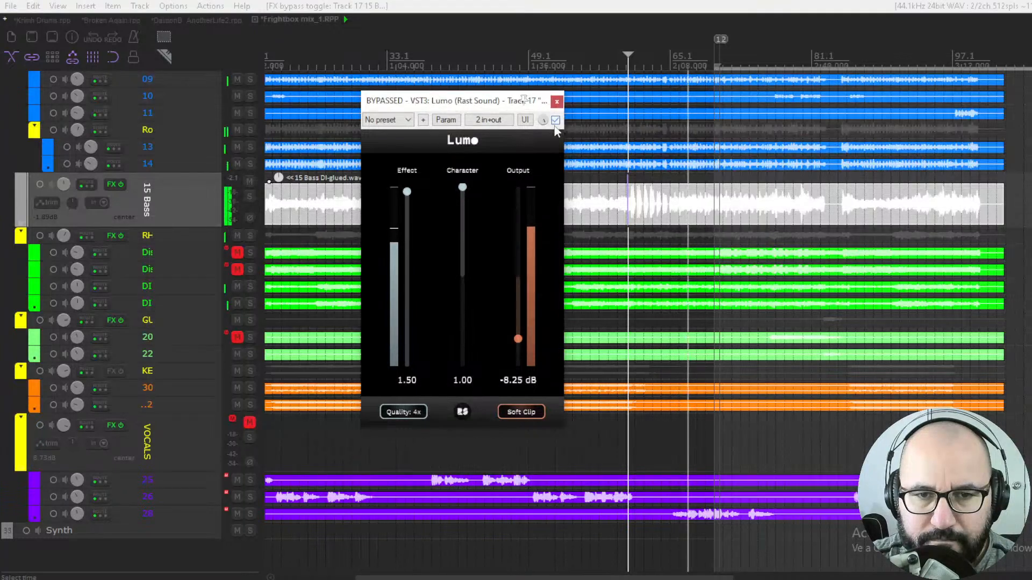
click(556, 121)
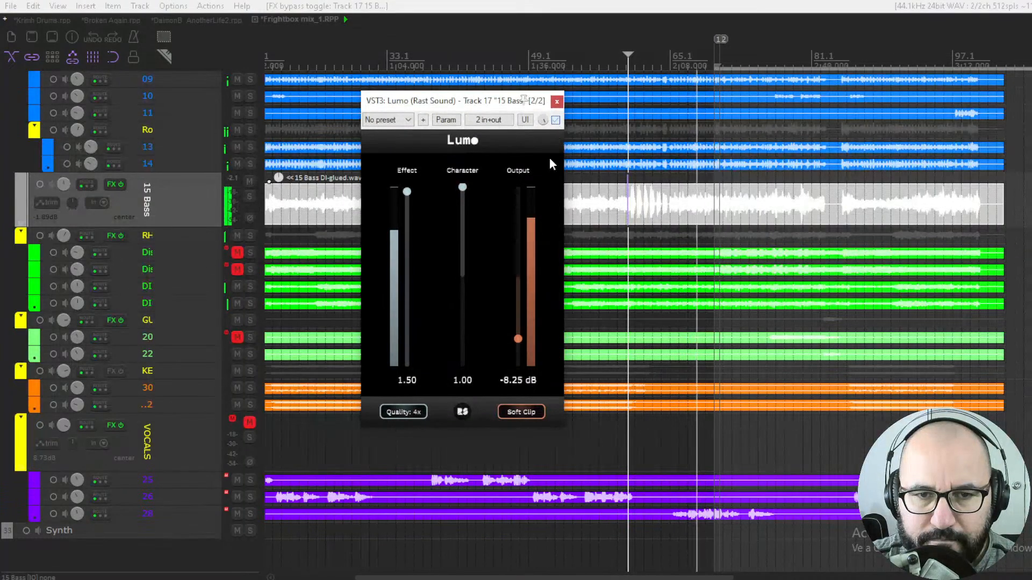
- Set Output to -8.53 dB, toggle the bypass to compare, and stop playback
drag(517, 329, 517, 340)
click(555, 122)
click(555, 121)
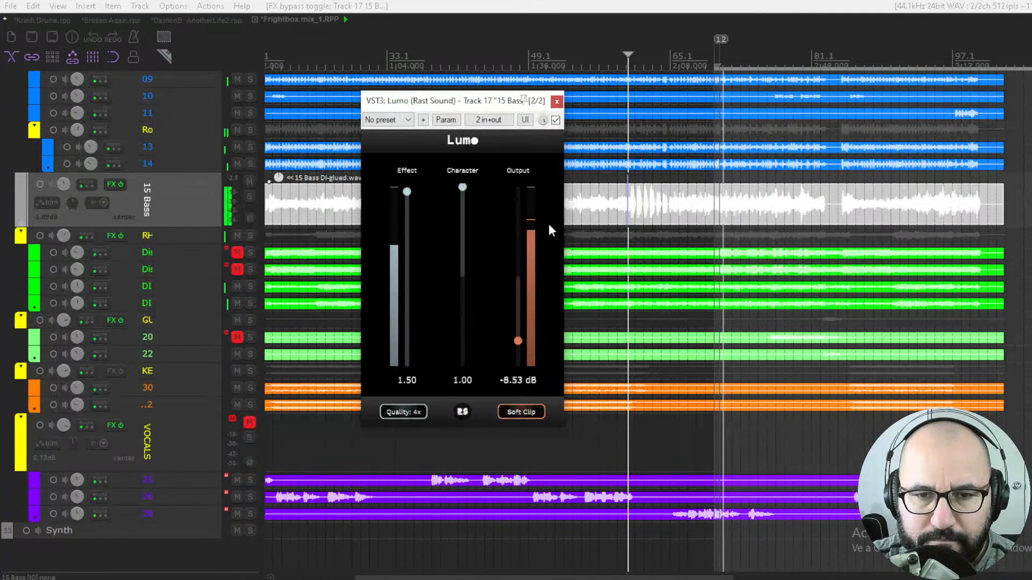
click(556, 121)
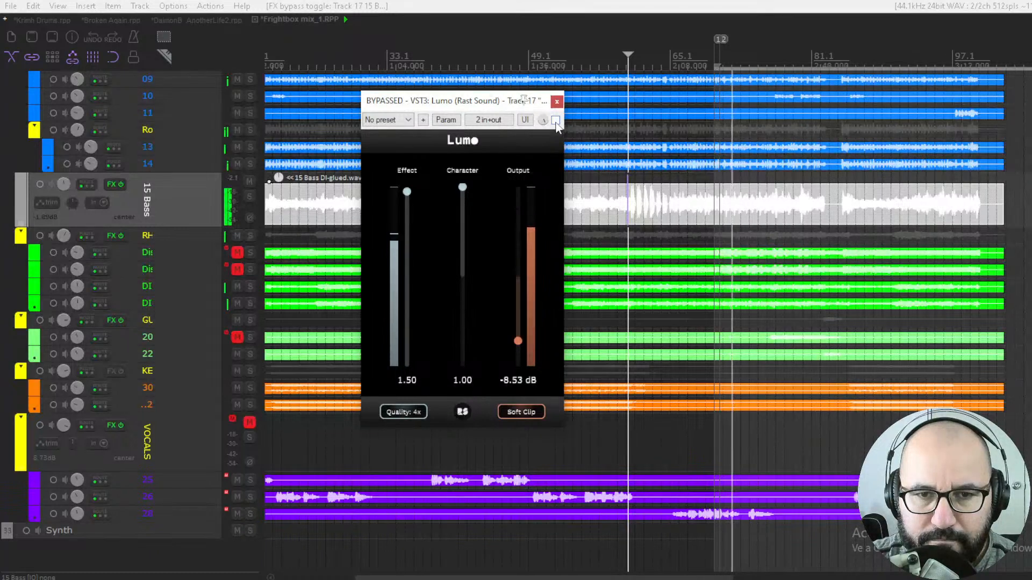
click(555, 121)
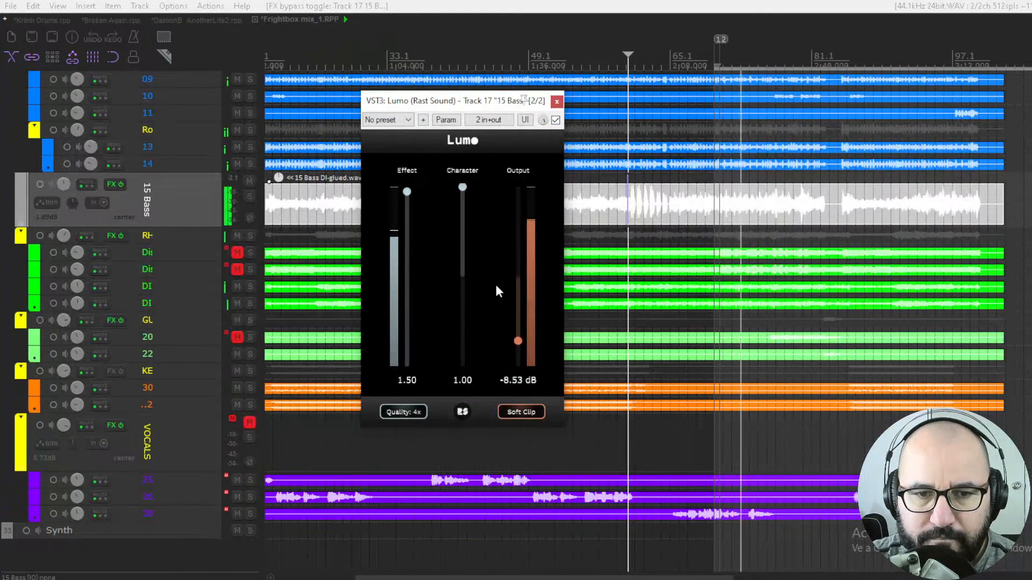
key(space)
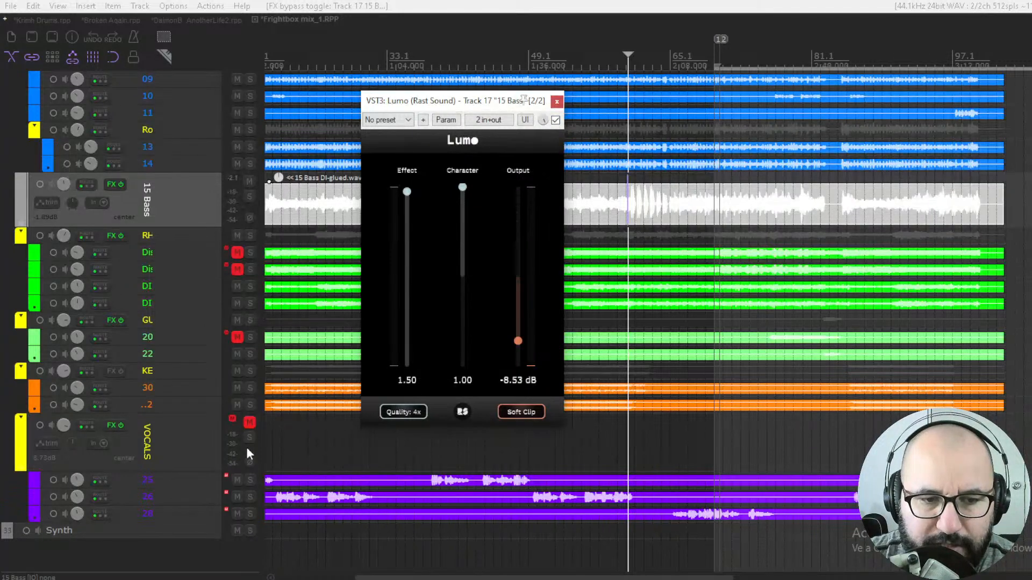
- Unmute and solo the VOCALS track, close the Lumo window, and start playback from around bar 65
click(249, 422)
click(249, 437)
click(555, 102)
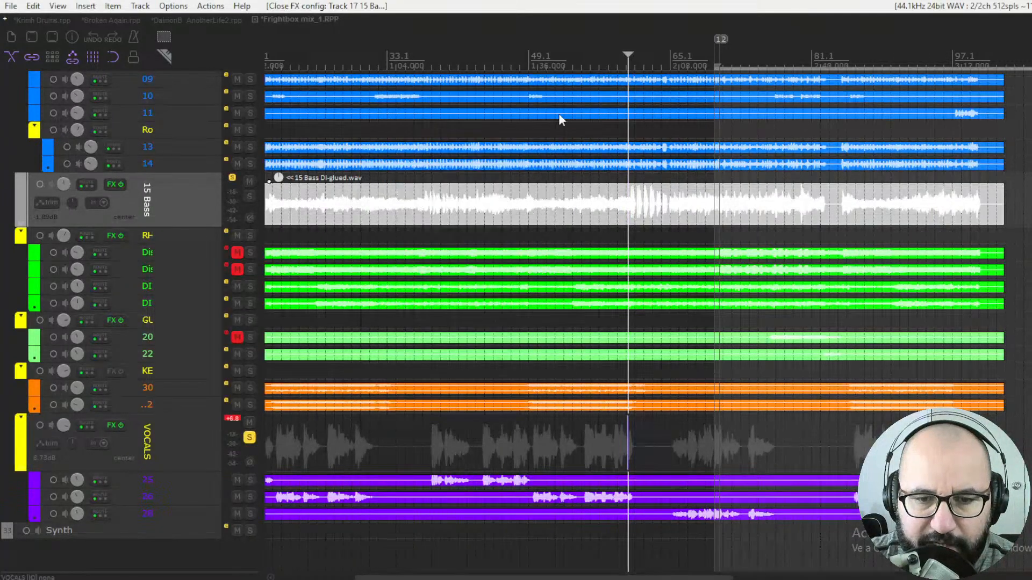
click(689, 520)
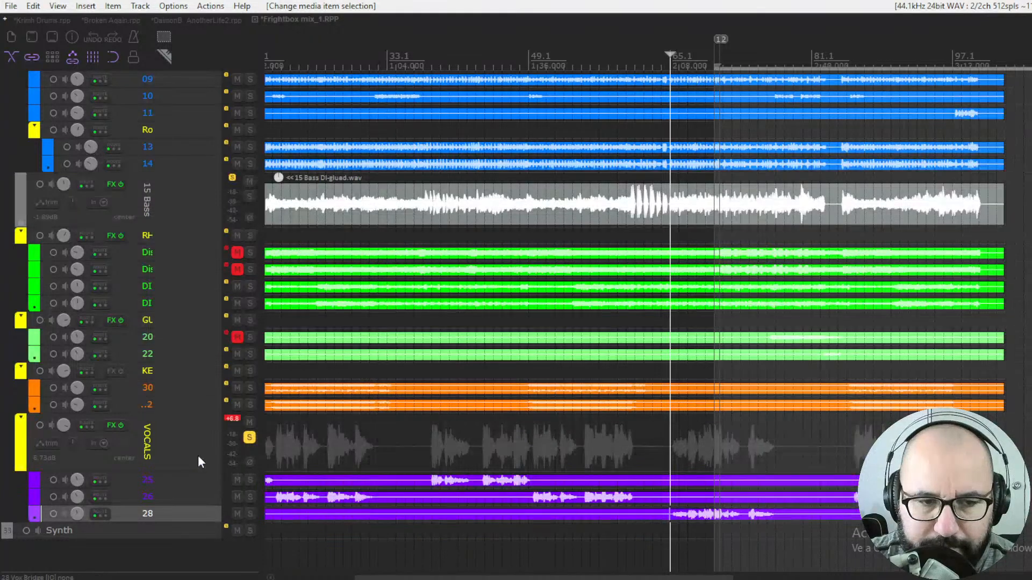
key(space)
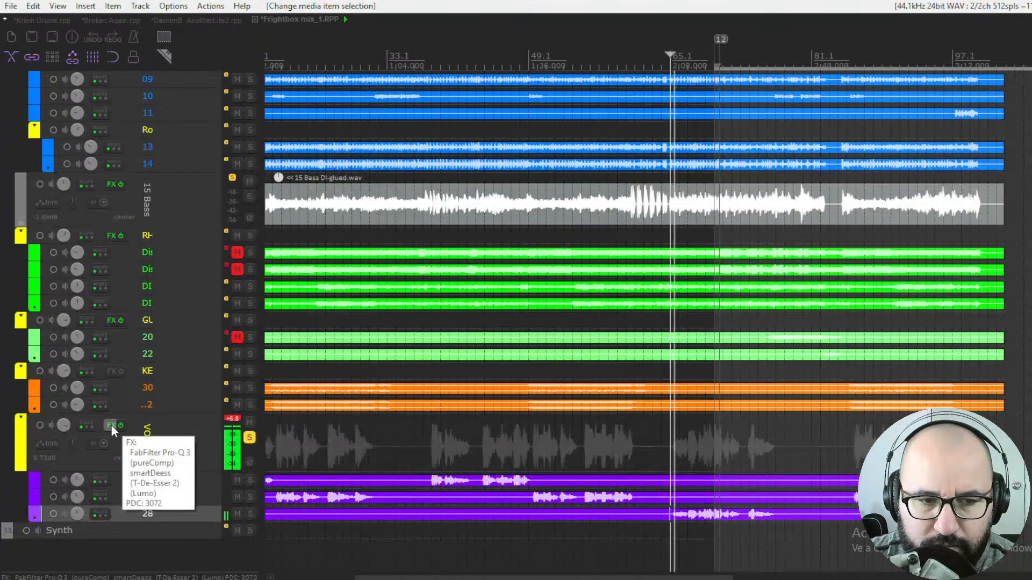
- Open the Lumo plugin on the VOCALS track and switch it out of bypass
right_click(112, 425)
click(140, 313)
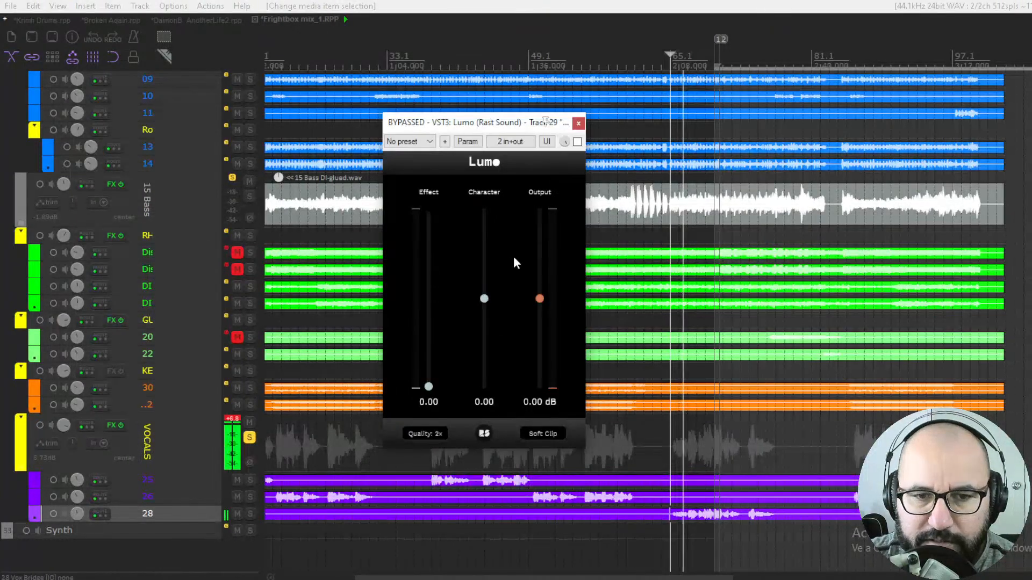
drag(539, 299, 542, 311)
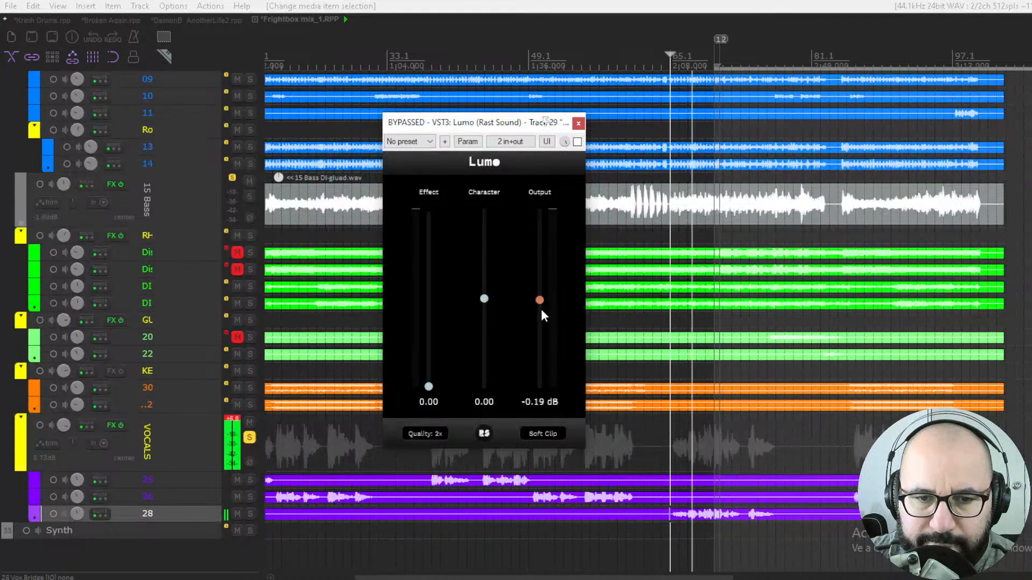
key(space)
click(577, 141)
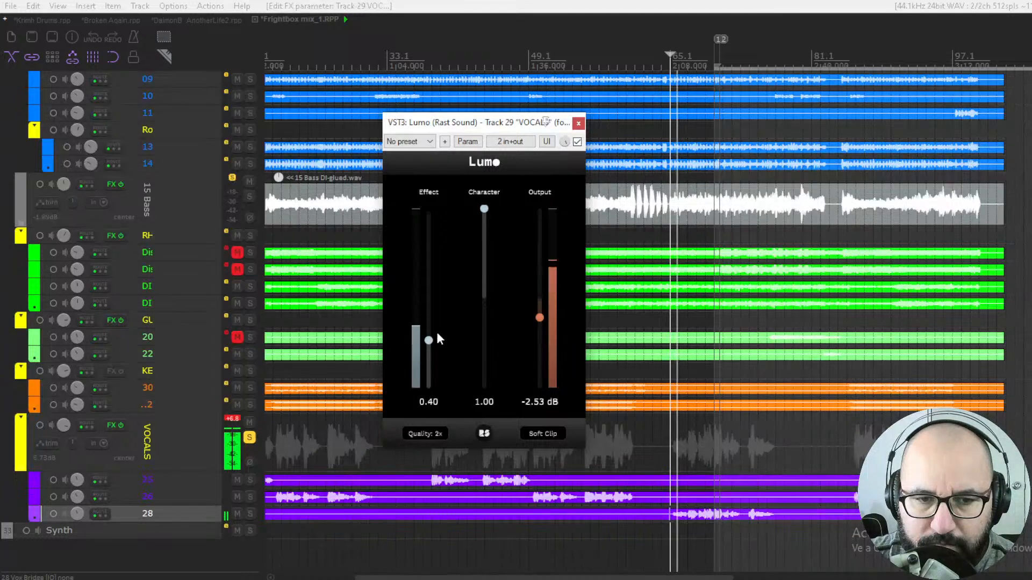
- Set Lumo's Effect to 0.65 and Output to -9.56 dB, toggling the bypass to compare during playback
drag(437, 343, 440, 310)
drag(539, 318, 542, 356)
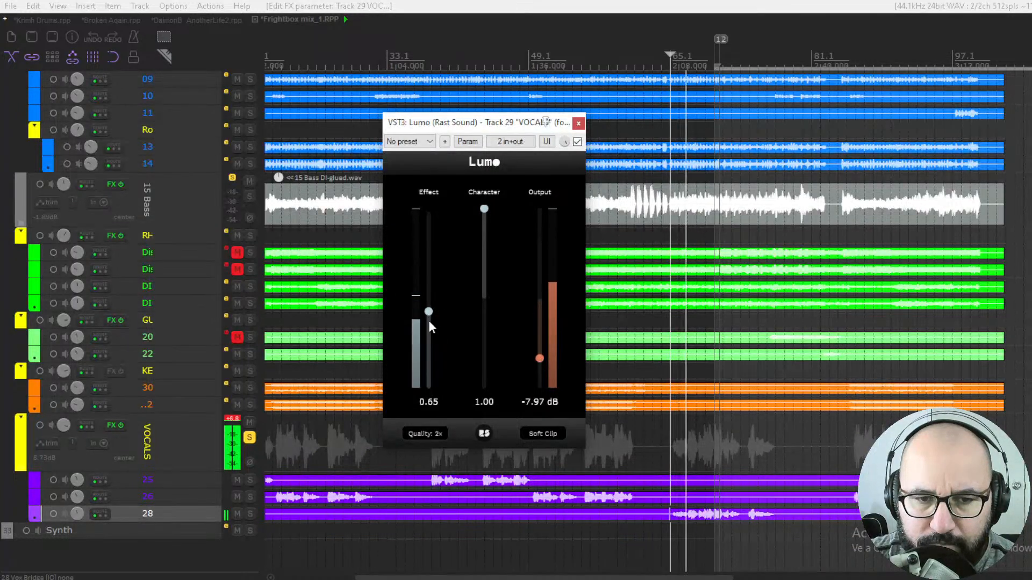
drag(540, 366, 539, 374)
click(577, 141)
click(577, 141)
key(space)
click(231, 419)
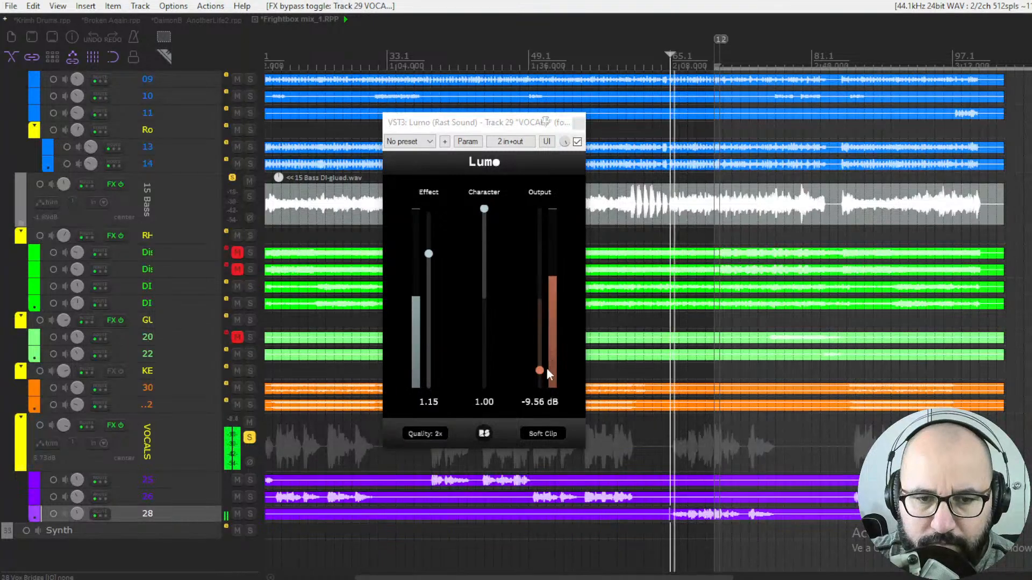
- Enable Soft Clip and set Quality to 4x, then restart playback
click(542, 431)
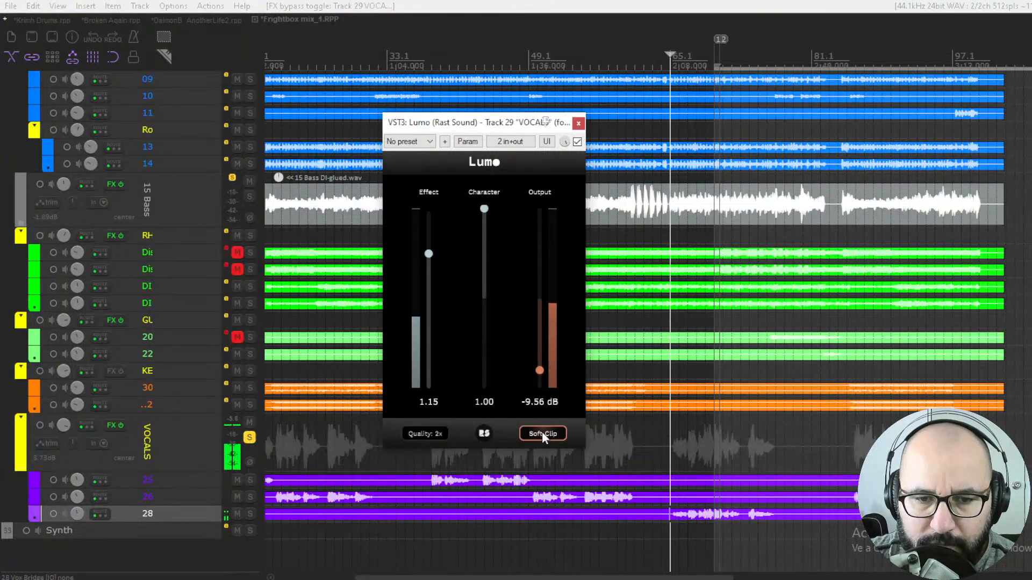
click(424, 433)
key(space)
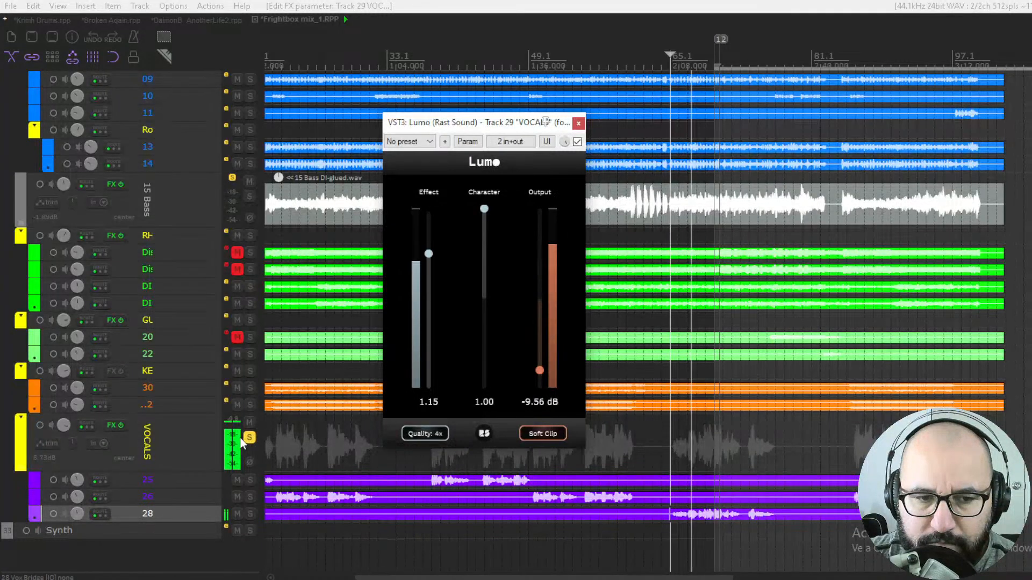
- Toggle the bypass to compare, then set Effect to 1.17 and Output to -10.50 dB
click(577, 141)
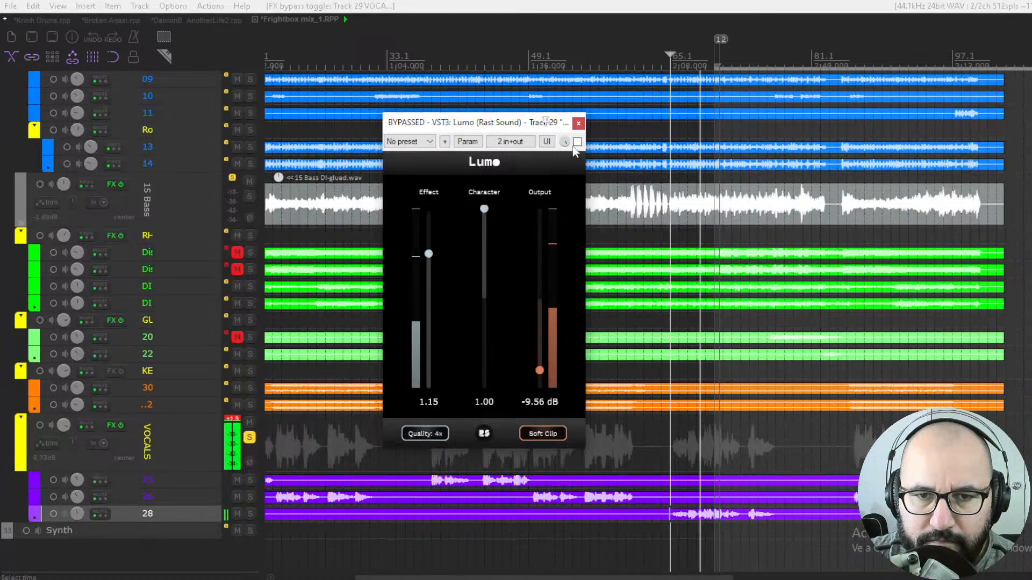
click(577, 142)
drag(429, 254, 427, 250)
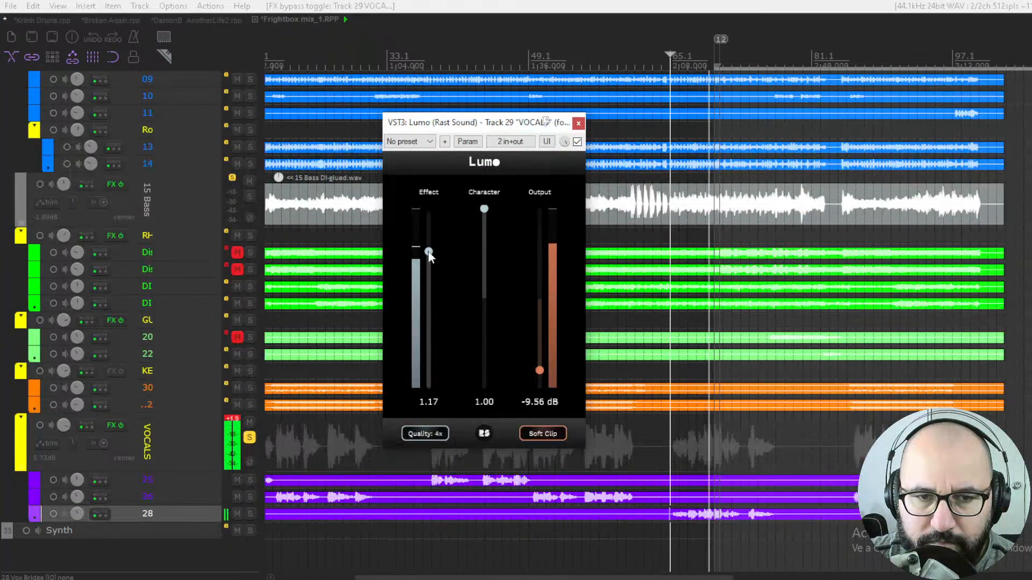
drag(540, 370, 540, 377)
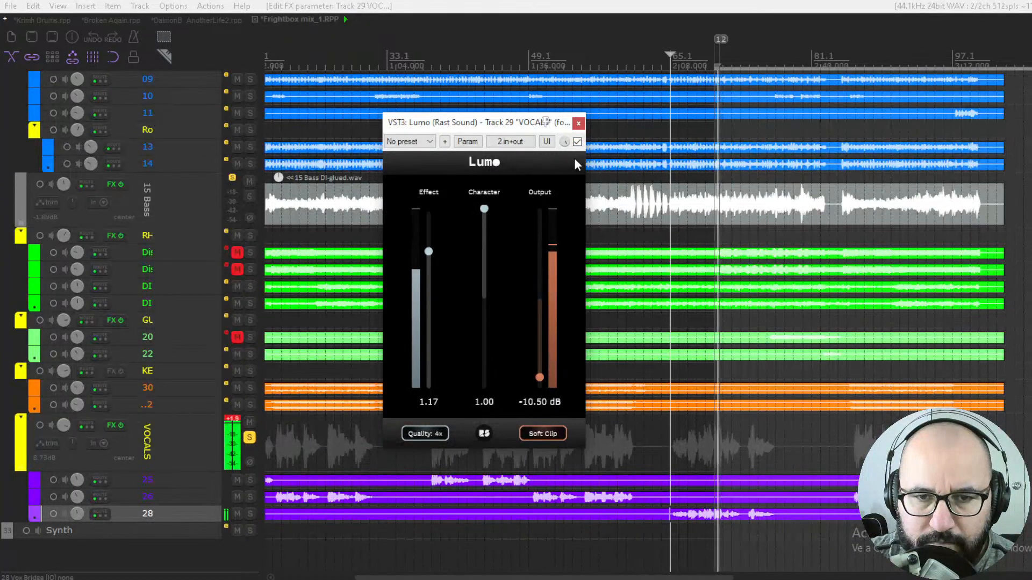
click(233, 419)
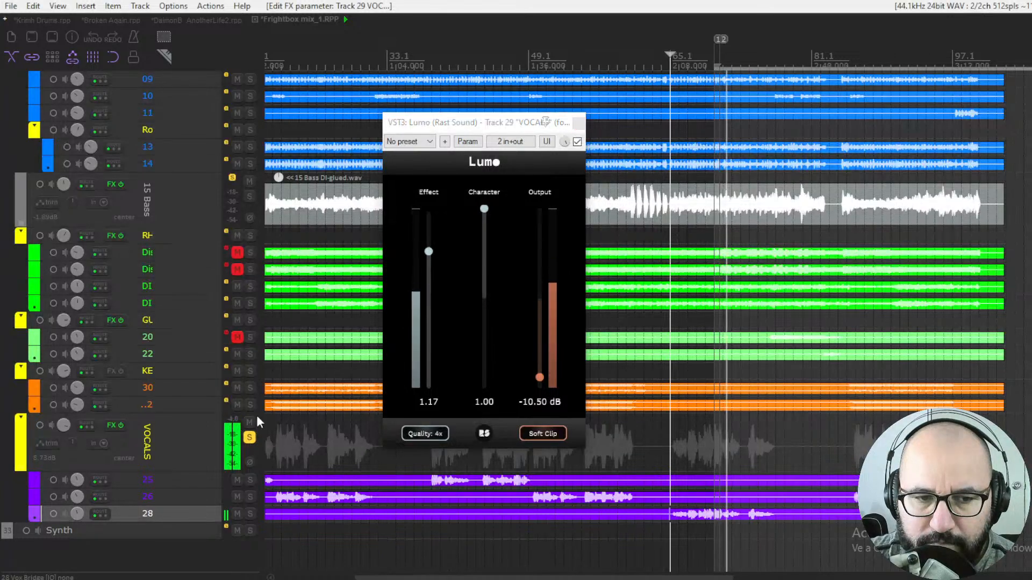
- Toggle the bypass once more and reset Output, Character and Effect back to zero
click(578, 141)
click(578, 142)
drag(538, 376, 540, 299)
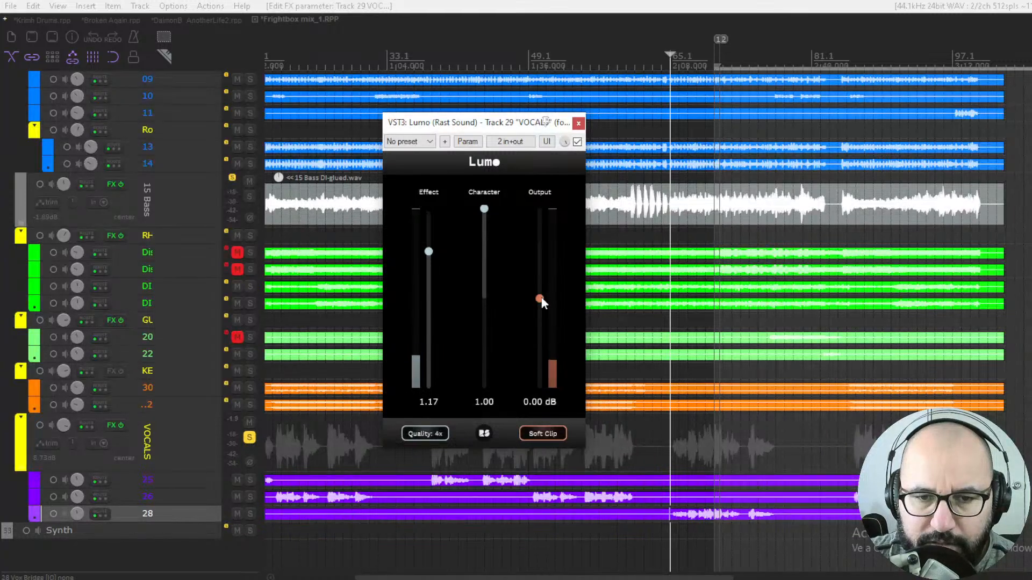
double_click(484, 210)
drag(428, 251, 417, 421)
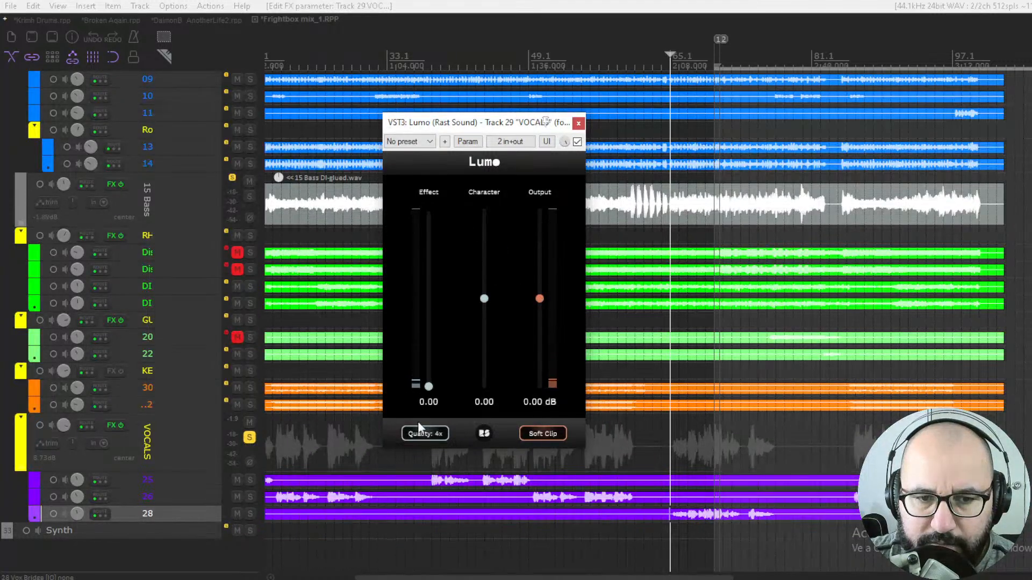
- Set Effect to 0.61 while playing the vocals, then restart playback
key(space)
drag(429, 386, 431, 316)
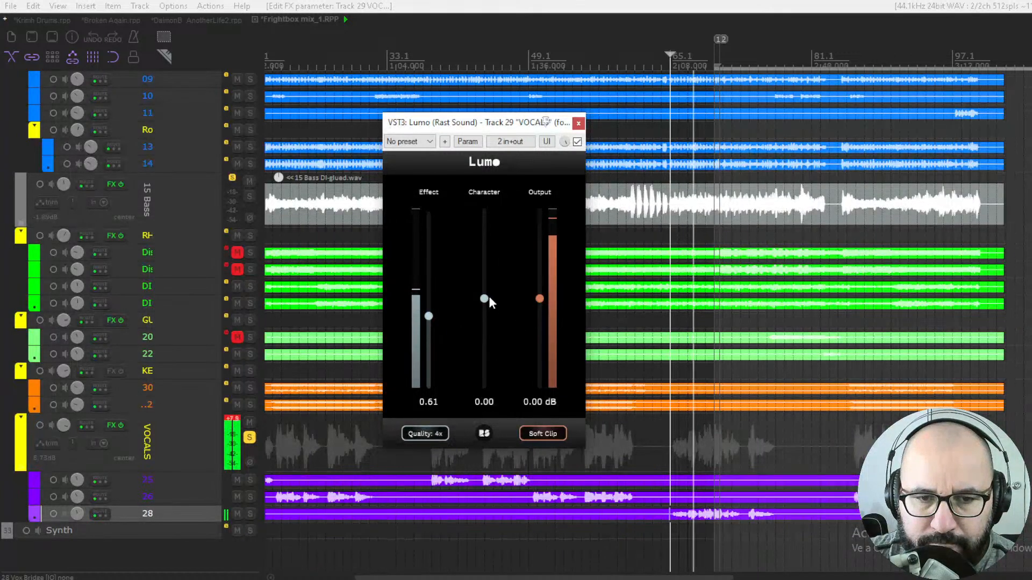
click(235, 417)
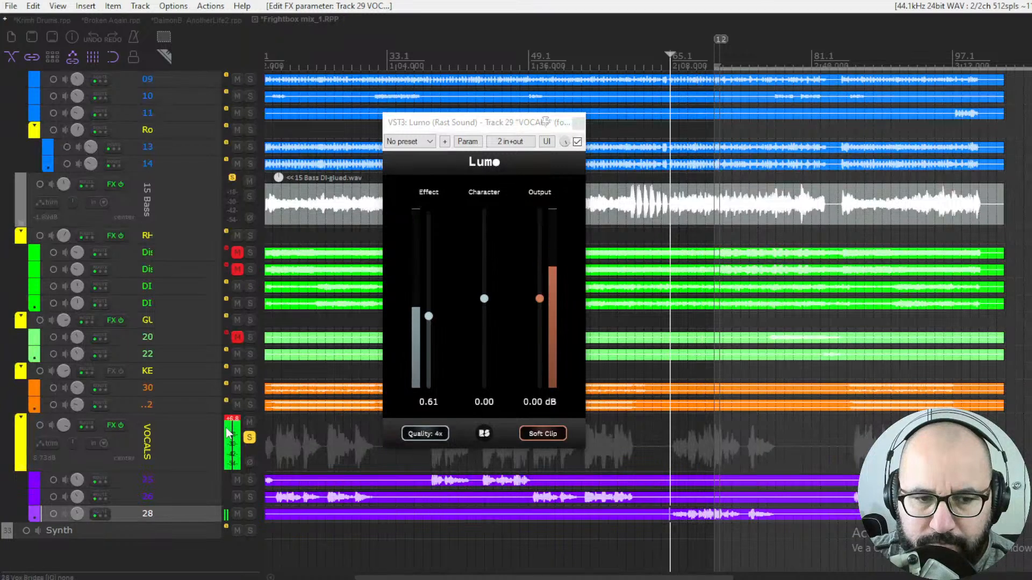
key(space)
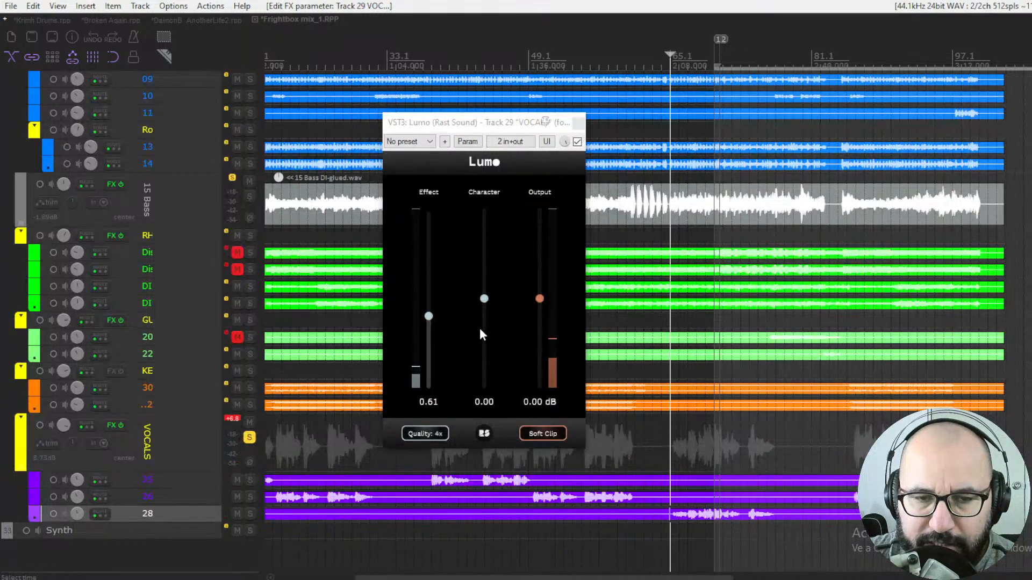
- Set Character to 0.87, Effect to 0.70 and Output to -7.12 dB, toggling the bypass to compare
drag(484, 300, 491, 220)
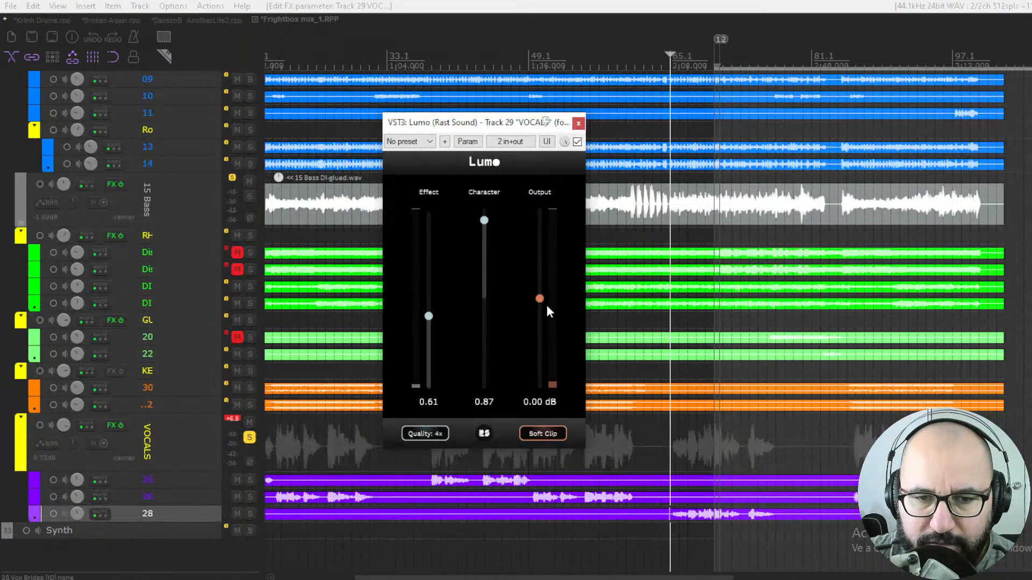
drag(540, 349, 539, 354)
drag(428, 317, 432, 308)
drag(539, 354, 540, 352)
click(577, 142)
click(577, 142)
click(234, 419)
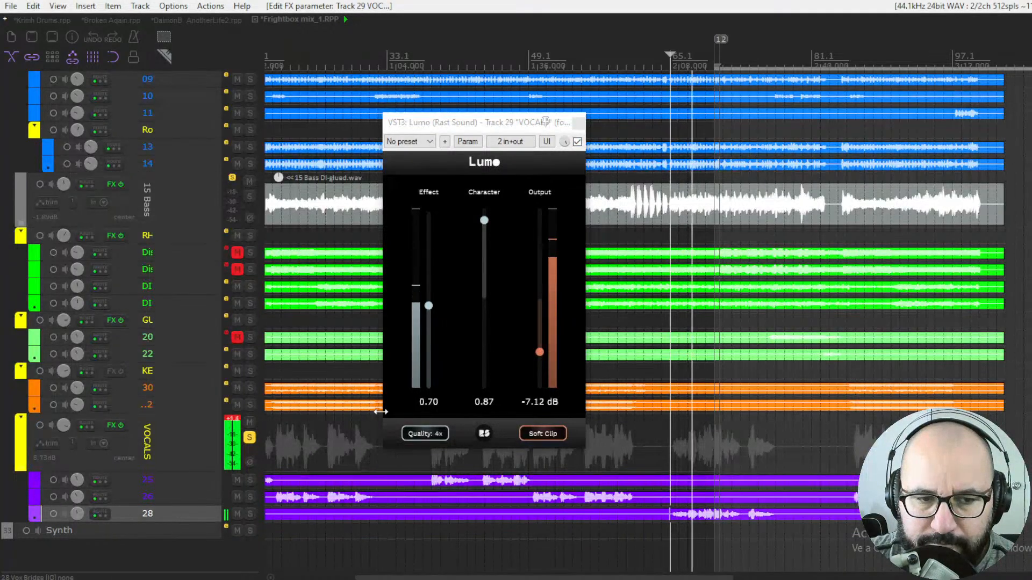
- Raise Character to 1.00 and Effect to 1.50, and lower Output to -10.59 dB
drag(483, 221, 490, 174)
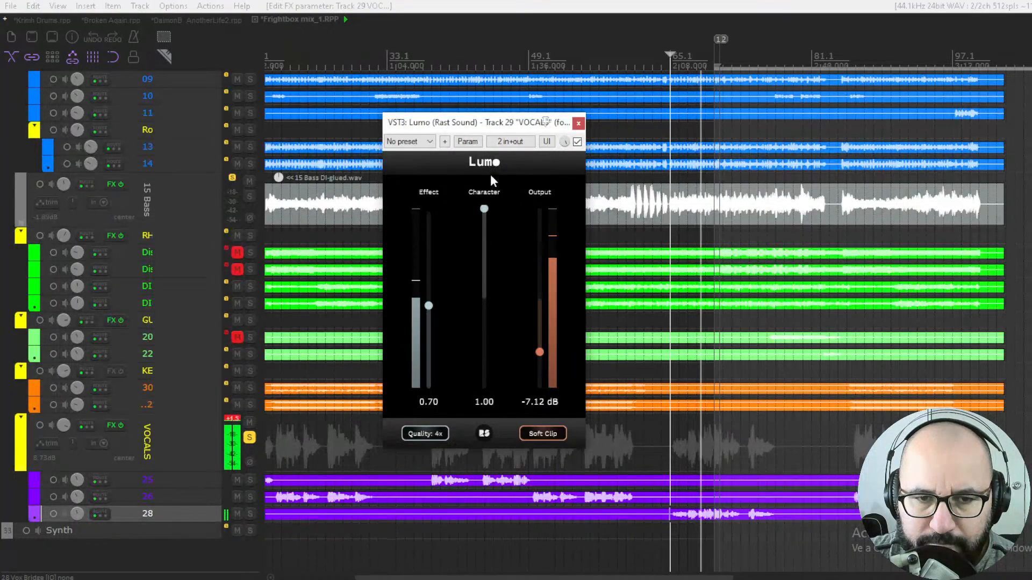
click(238, 421)
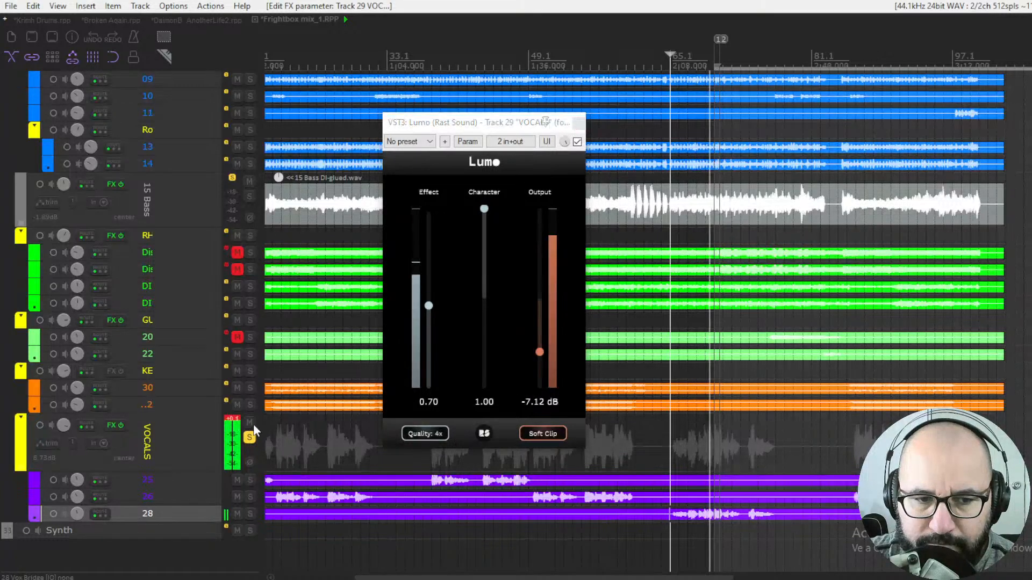
drag(541, 353, 540, 355)
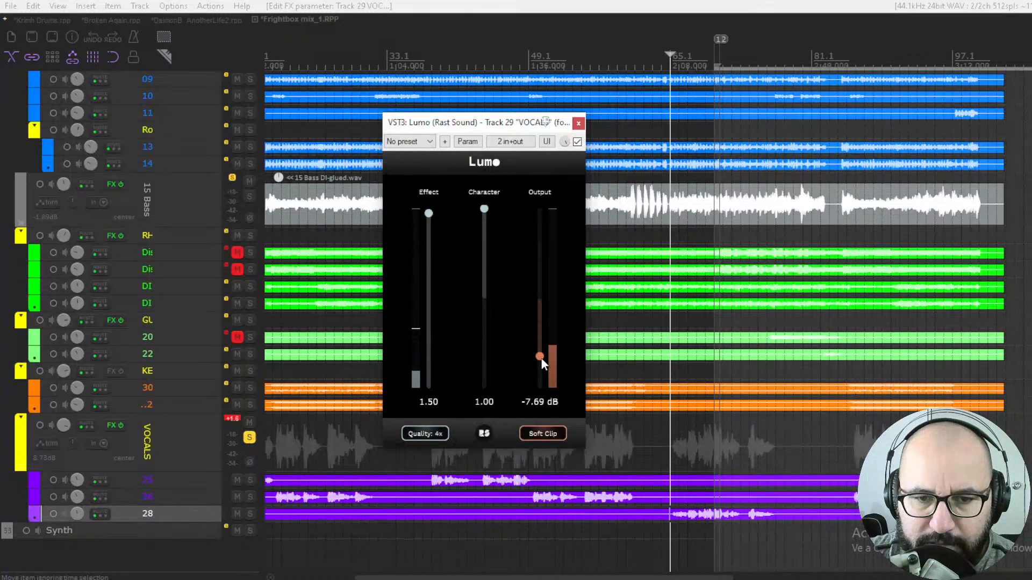
drag(544, 388, 540, 377)
key(space)
- Toggle the Lumo bypass to compare and restart playback of the vocals
click(576, 142)
click(577, 141)
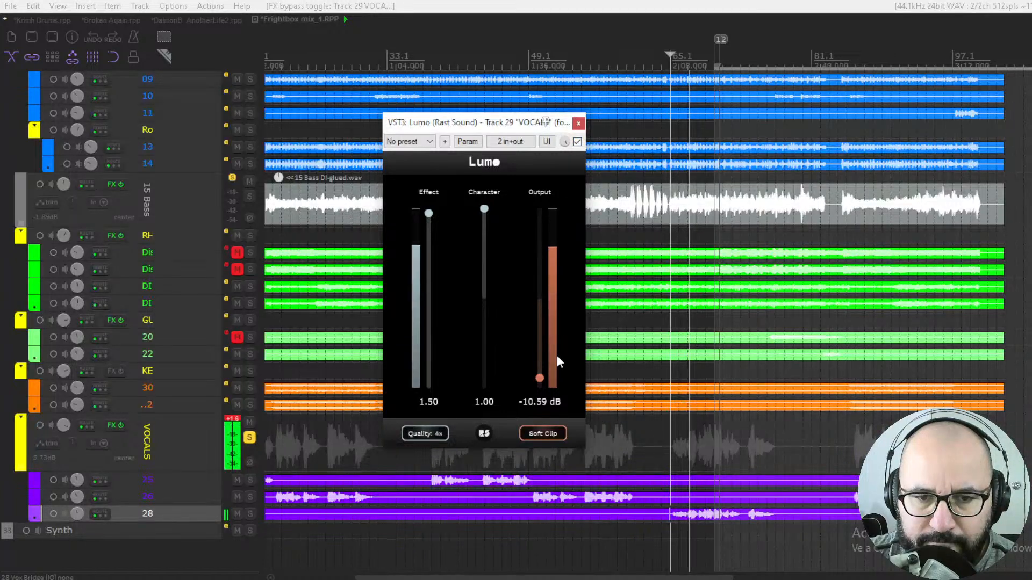
click(233, 418)
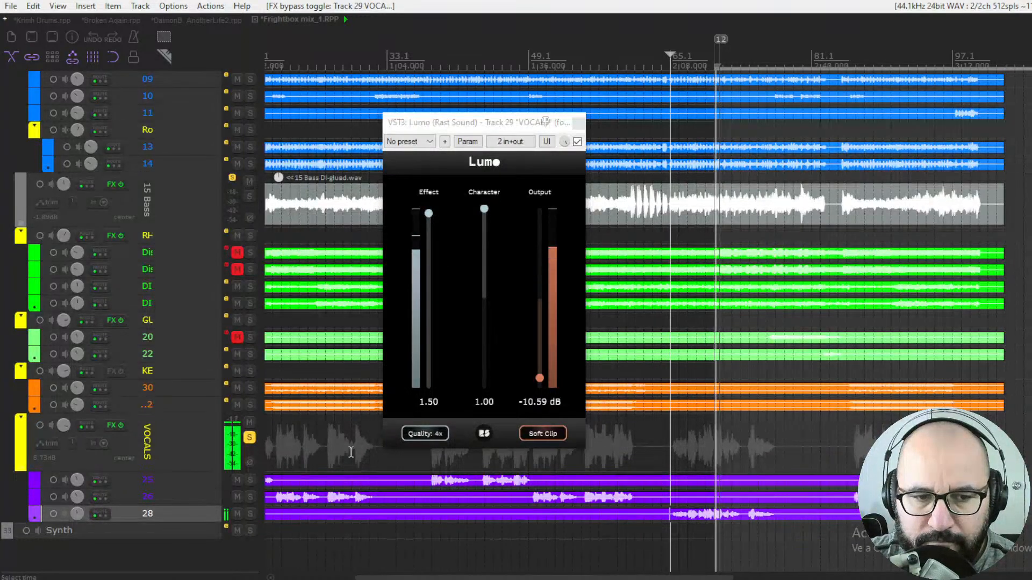
key(space)
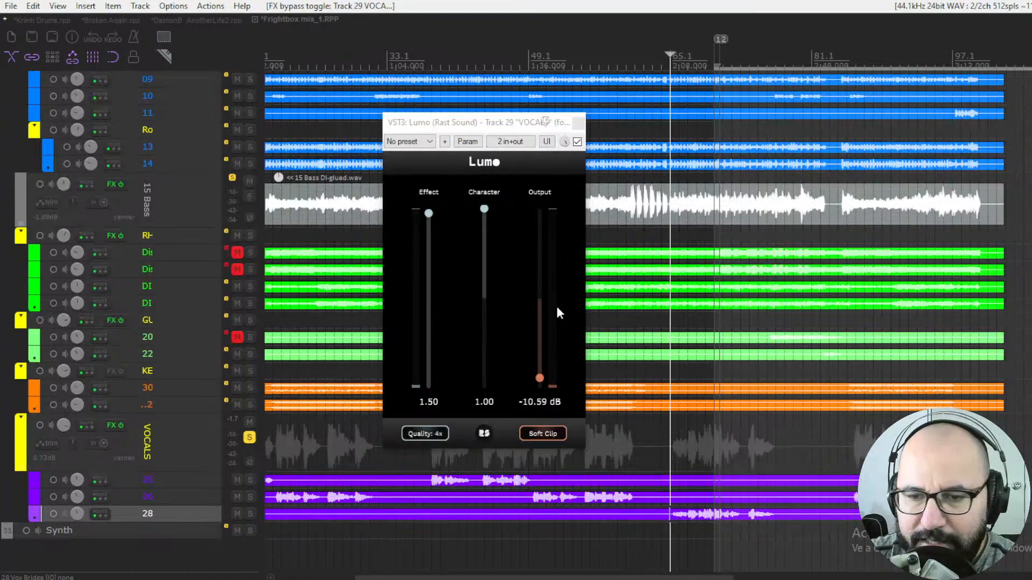
key(space)
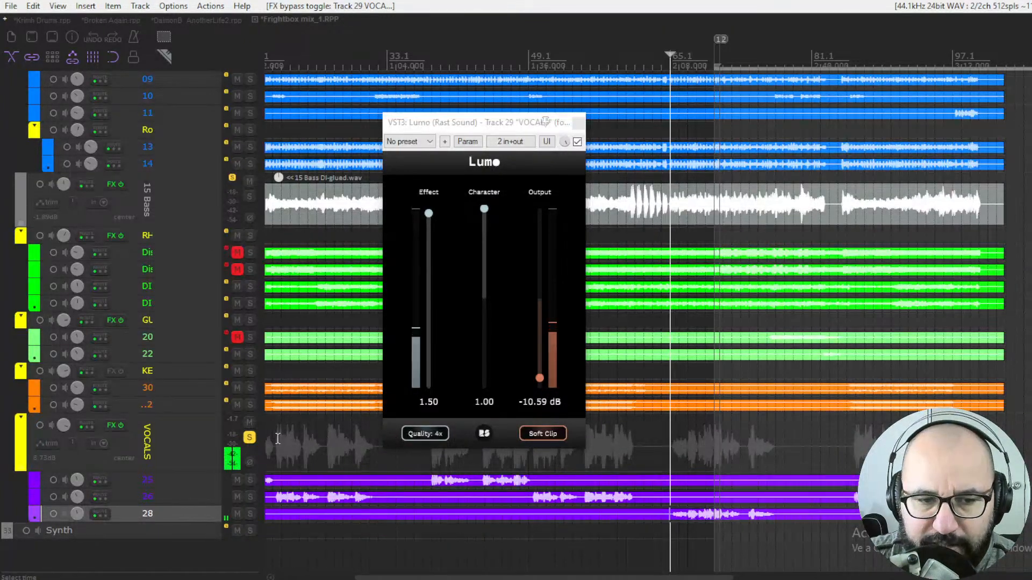
- Unsolo the VOCALS track and set Lumo's Output to -9.47 dB in the full mix
click(249, 437)
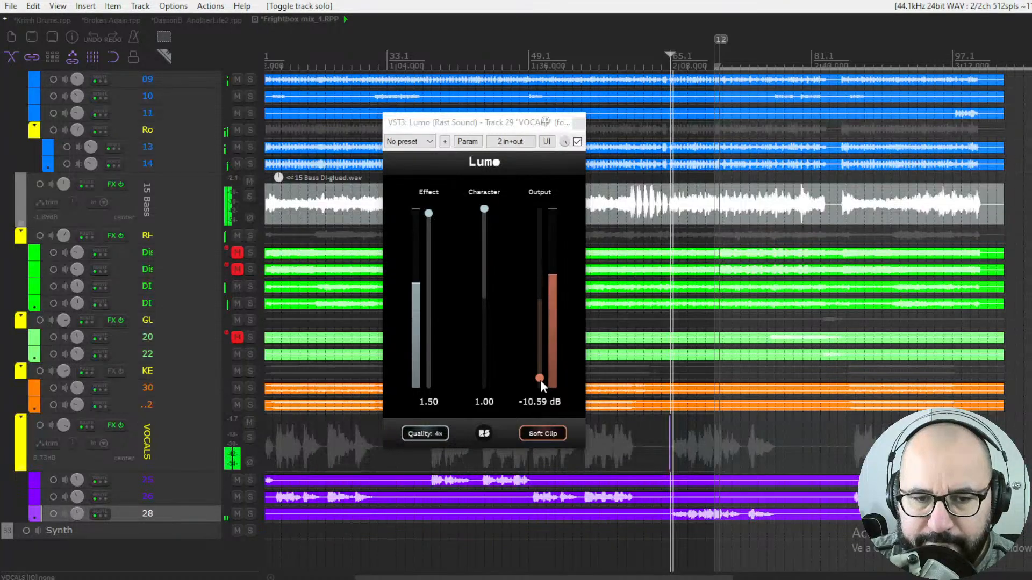
drag(540, 380, 542, 370)
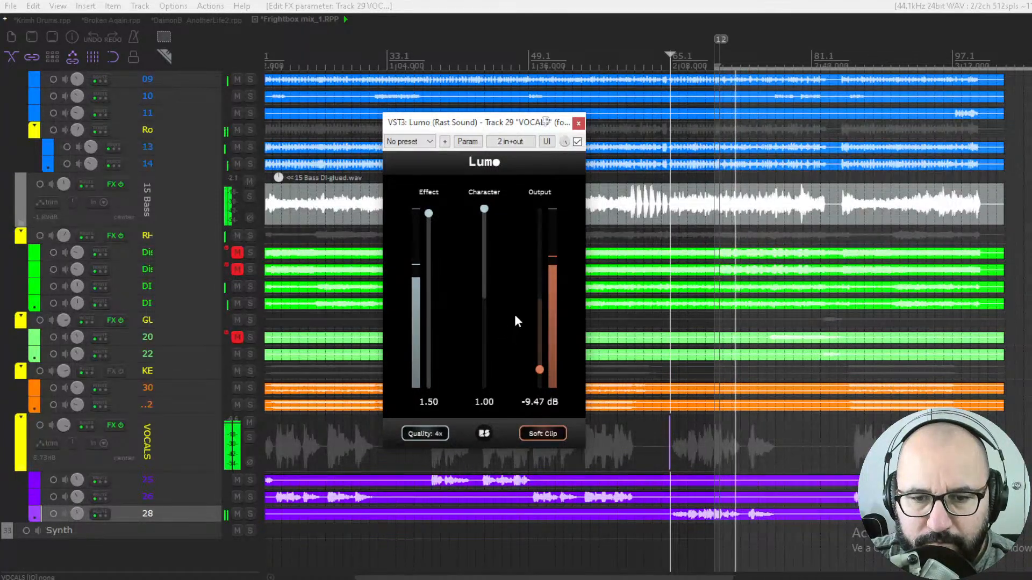
key(space)
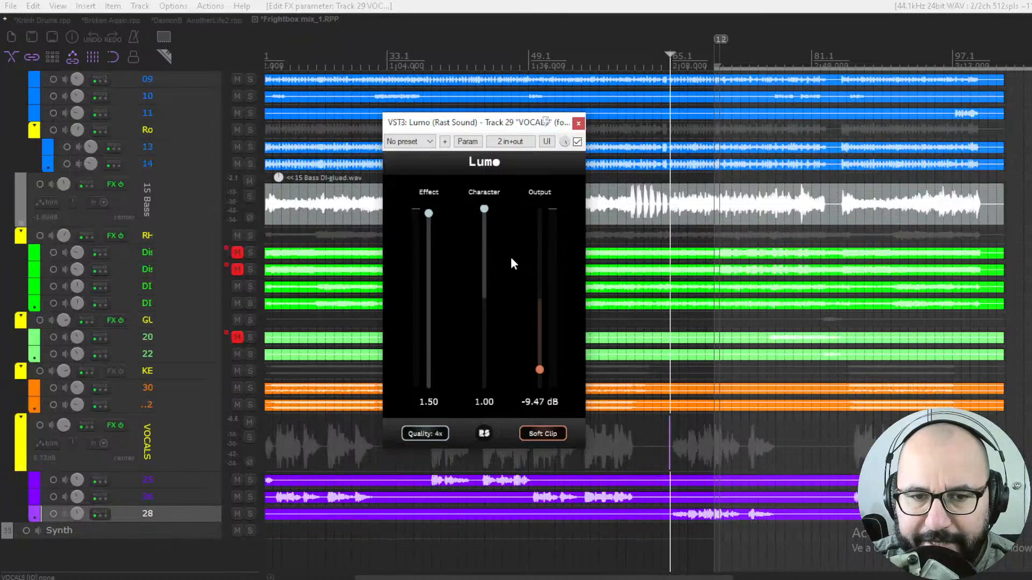
drag(540, 368, 543, 371)
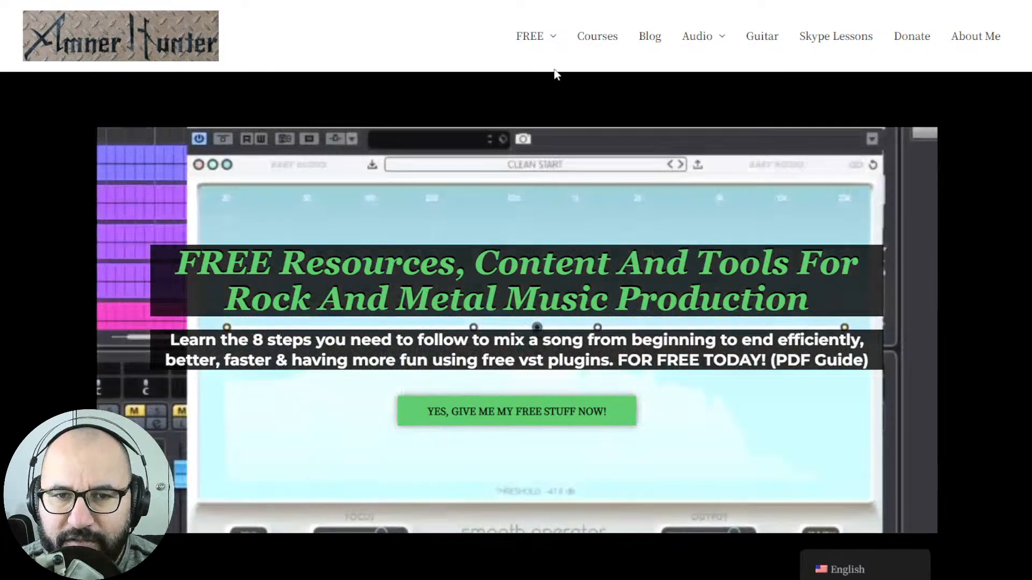
mouse_move(532, 40)
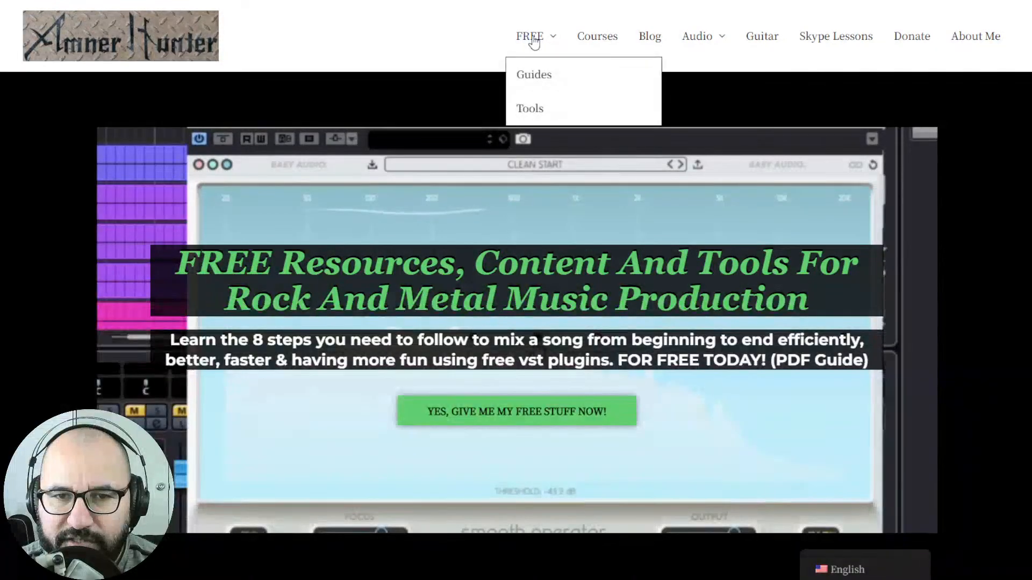